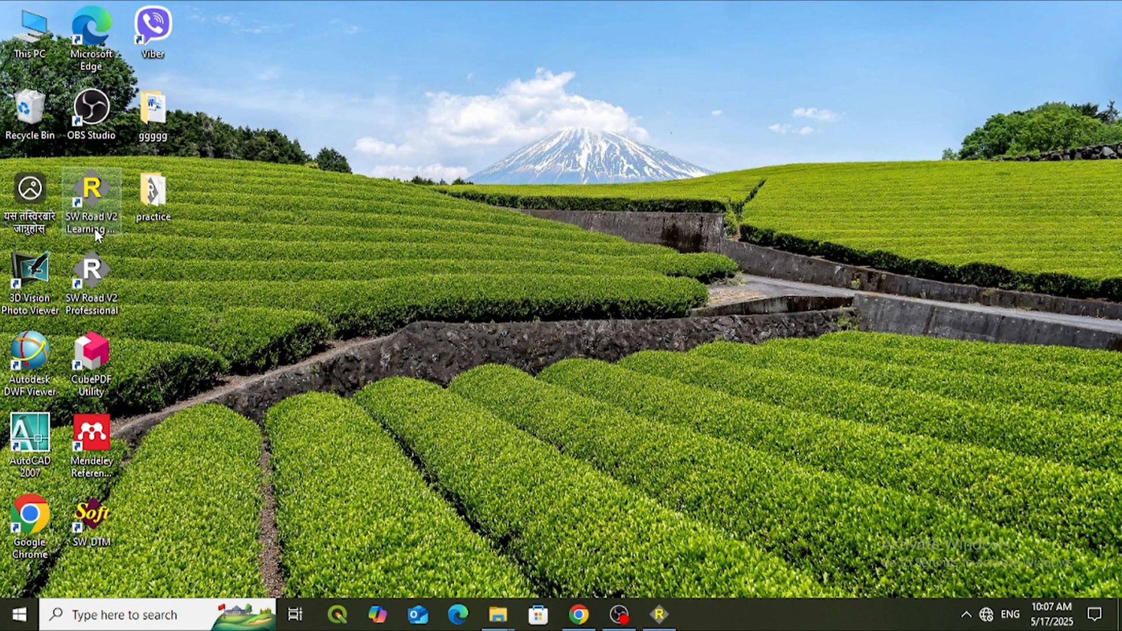
Step: Switch to SW Road and create the project "road r" in Desktop\practice\road pr, accepting terrain-model design with UTM zone 45N
{"action": "left_click", "coordinate": [665, 615]}
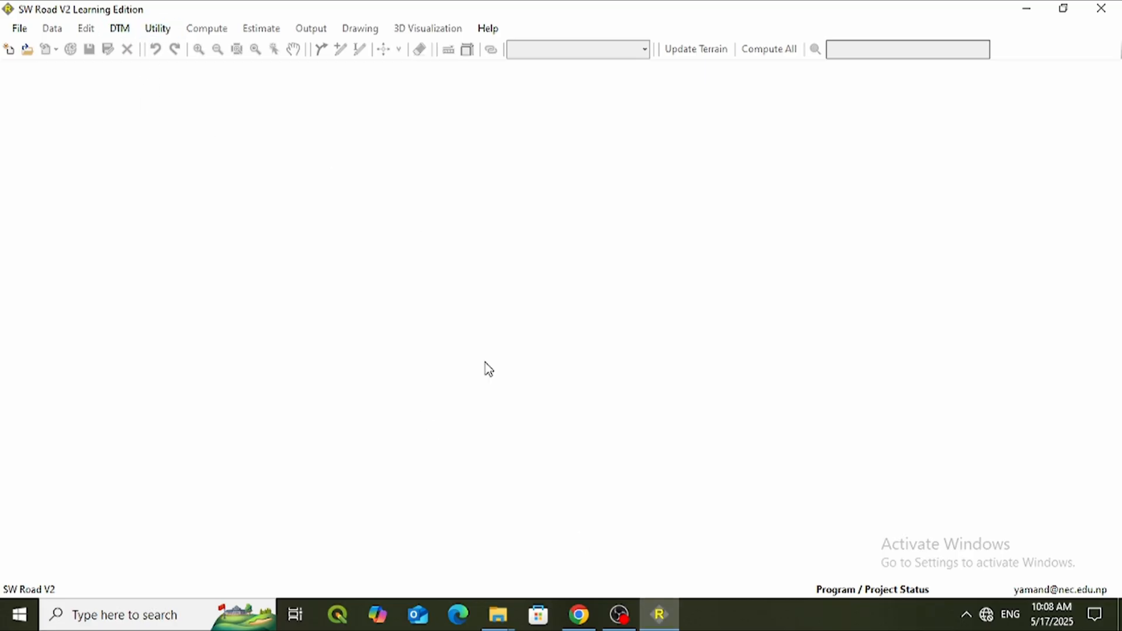
{"action": "left_click", "coordinate": [19, 29]}
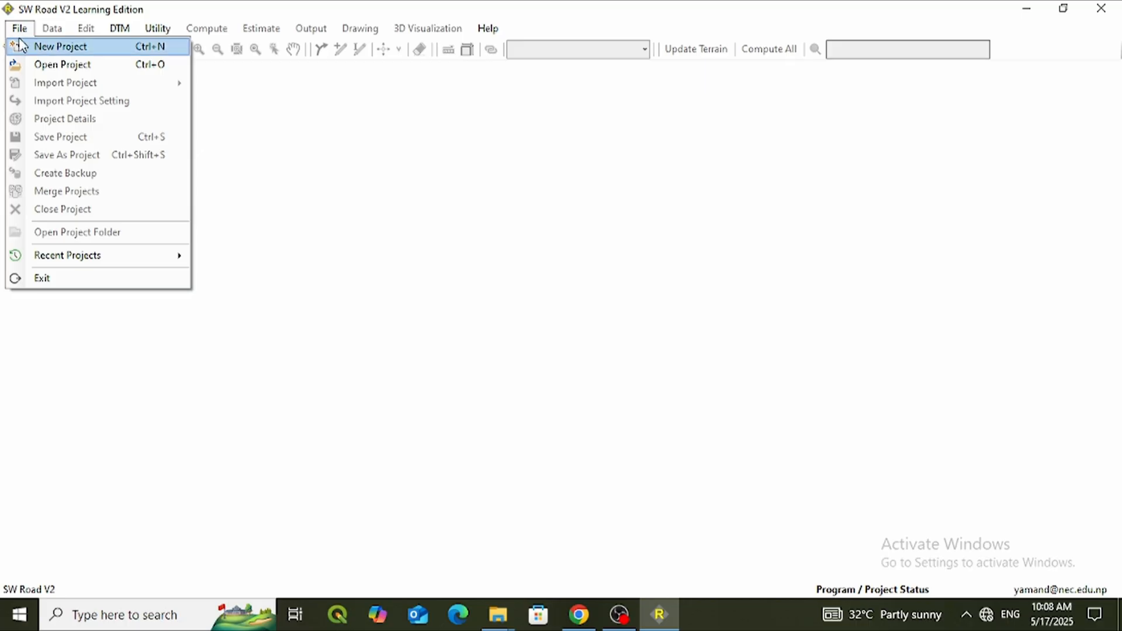
{"action": "left_click", "coordinate": [79, 52]}
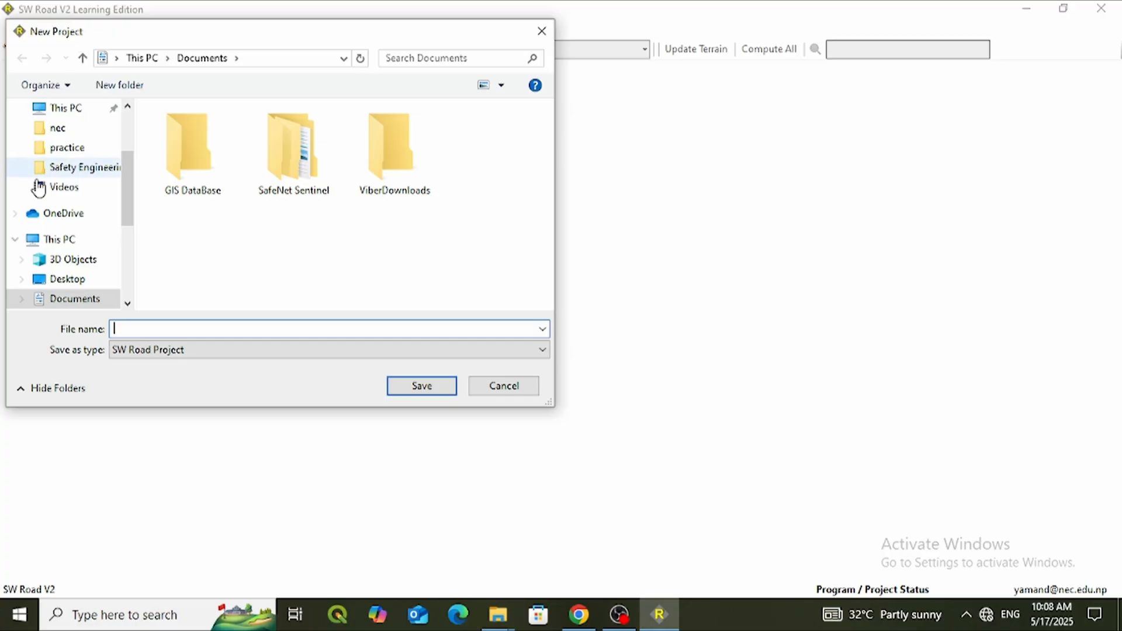
{"action": "left_click", "coordinate": [78, 280]}
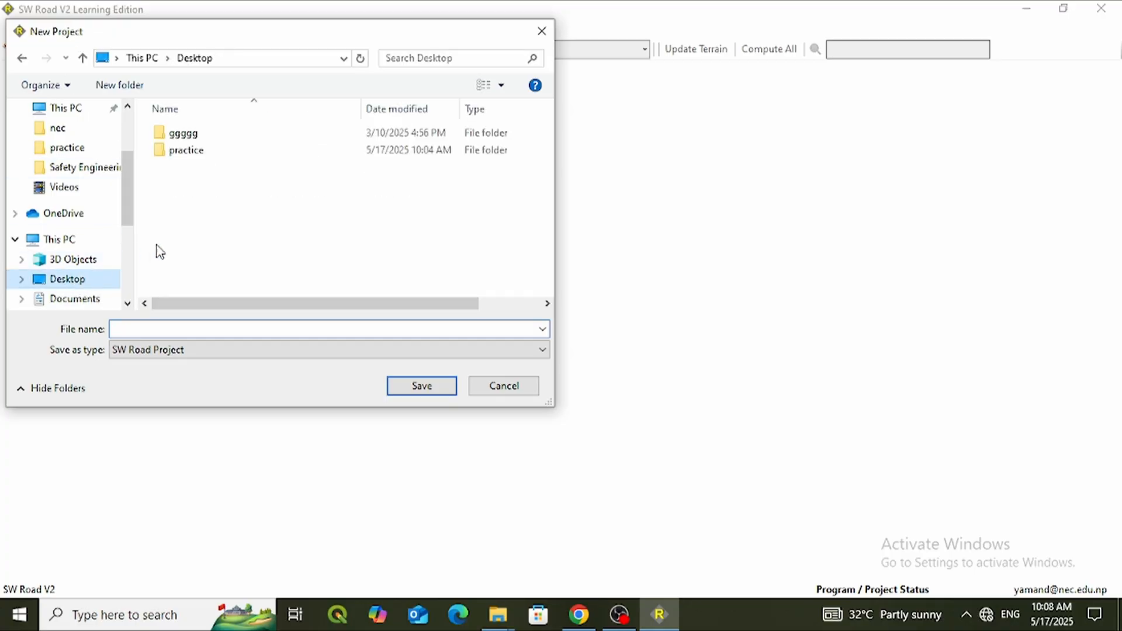
{"action": "double_click", "coordinate": [195, 153]}
{"action": "double_click", "coordinate": [205, 156]}
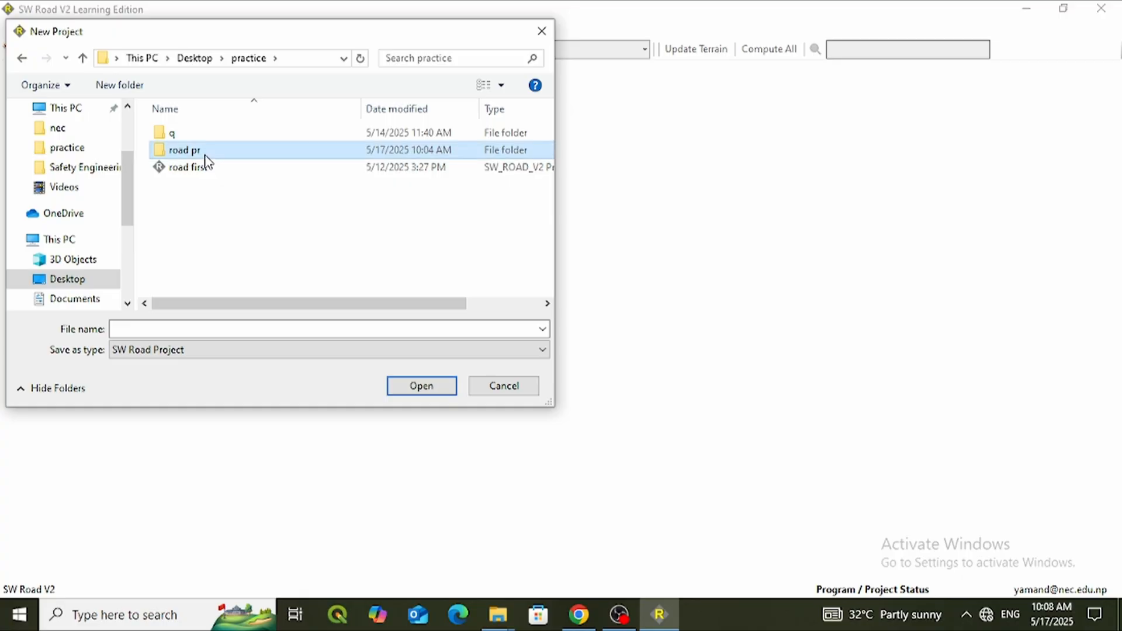
{"action": "left_click", "coordinate": [195, 329]}
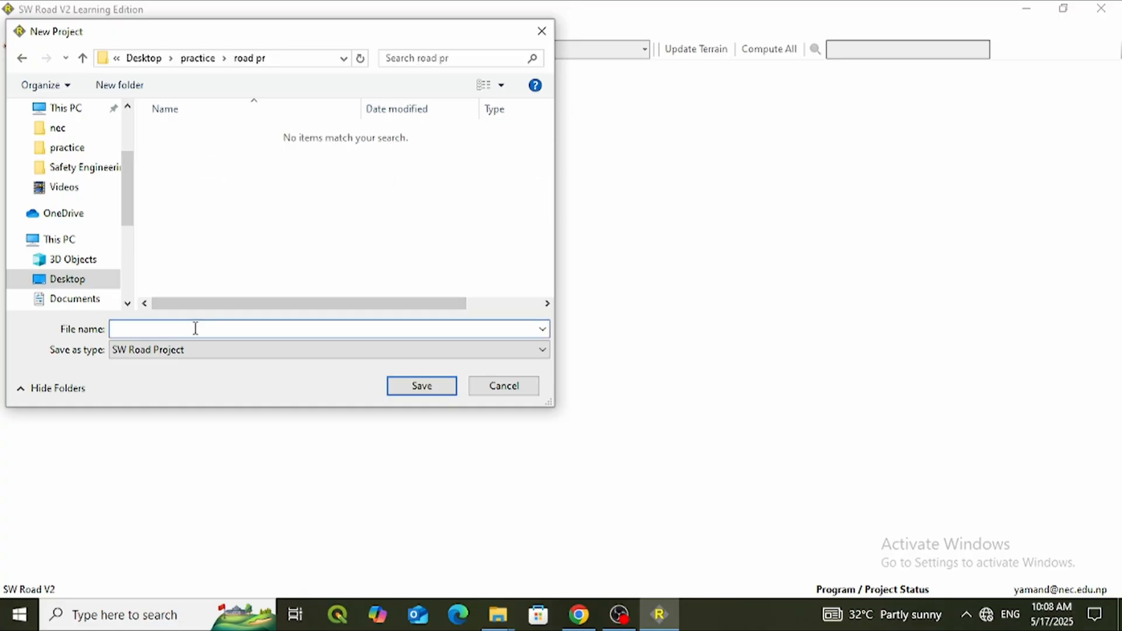
{"action": "type", "text": "road"}
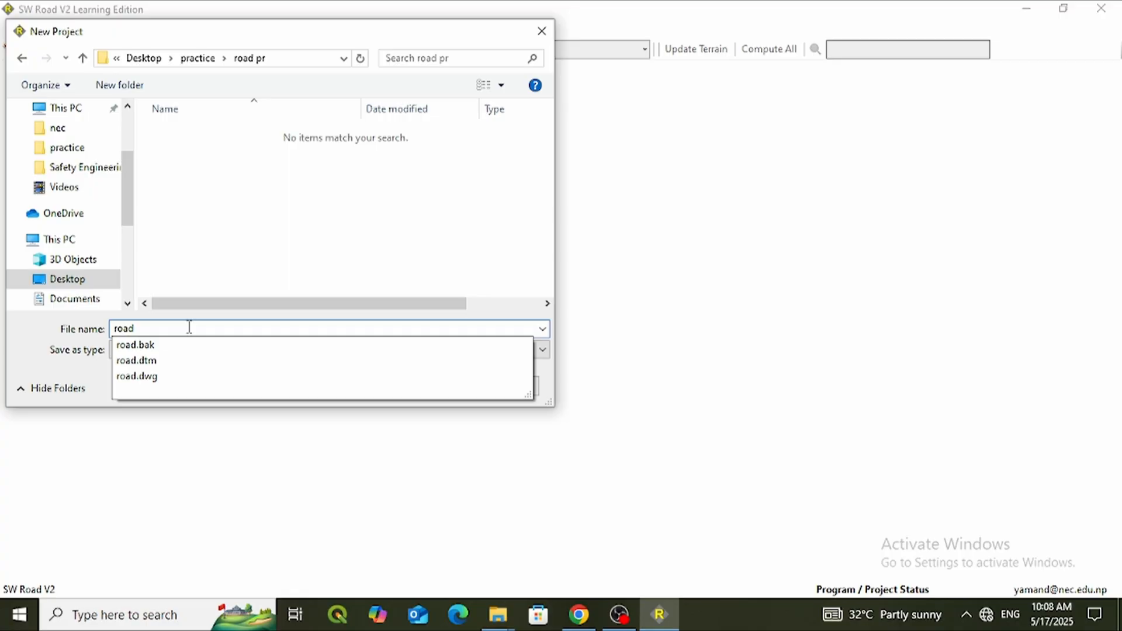
{"action": "type", "text": " r"}
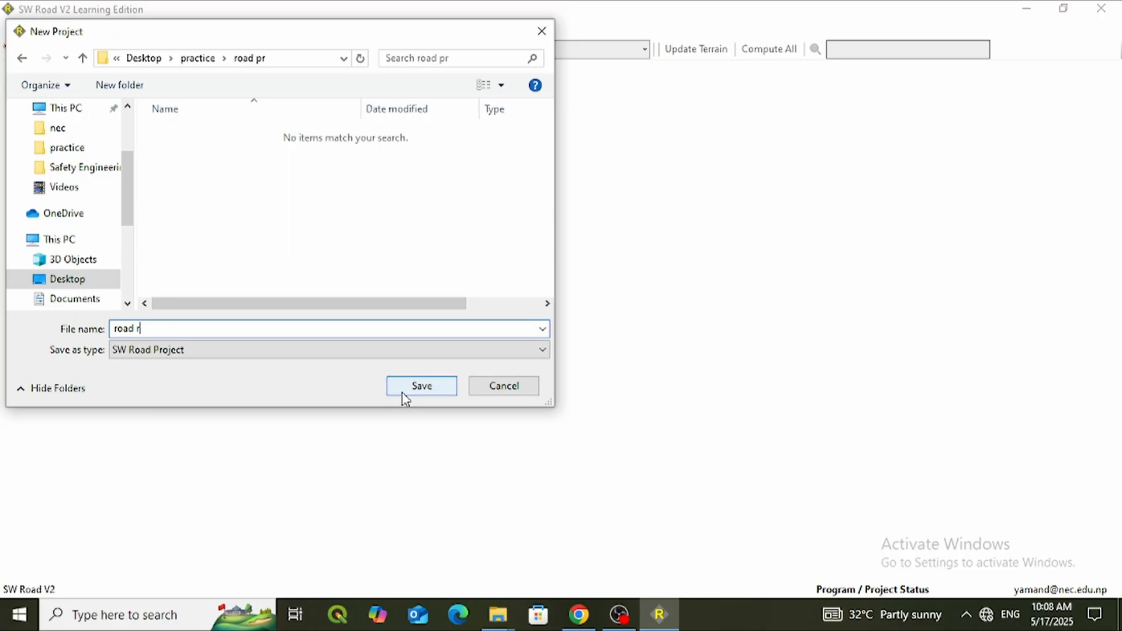
{"action": "left_click", "coordinate": [421, 387]}
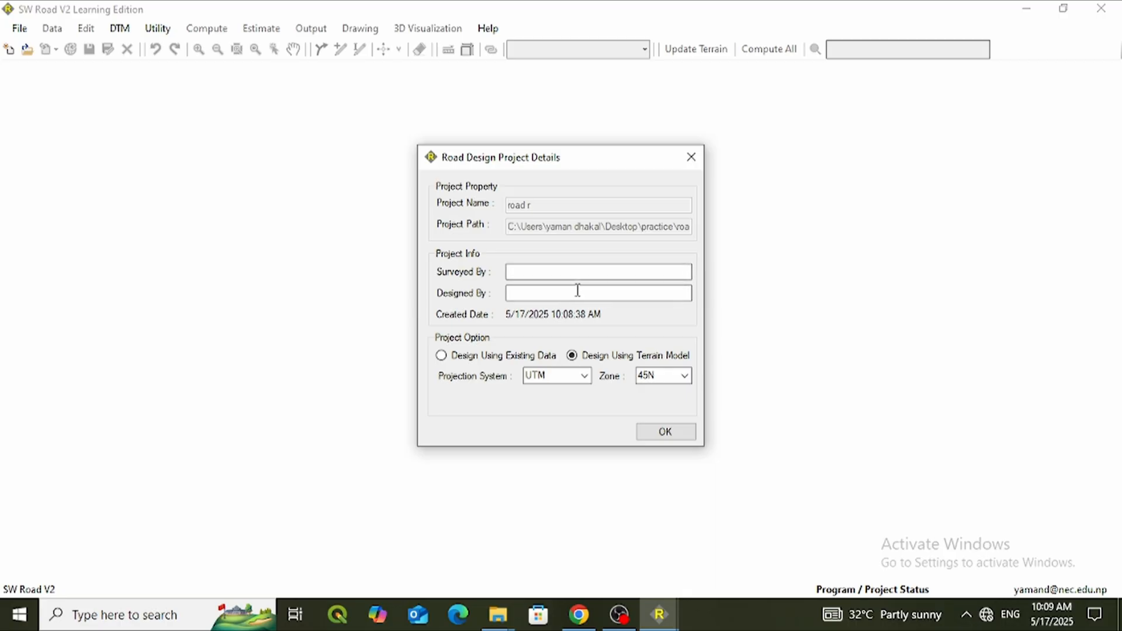
{"action": "left_click", "coordinate": [660, 434]}
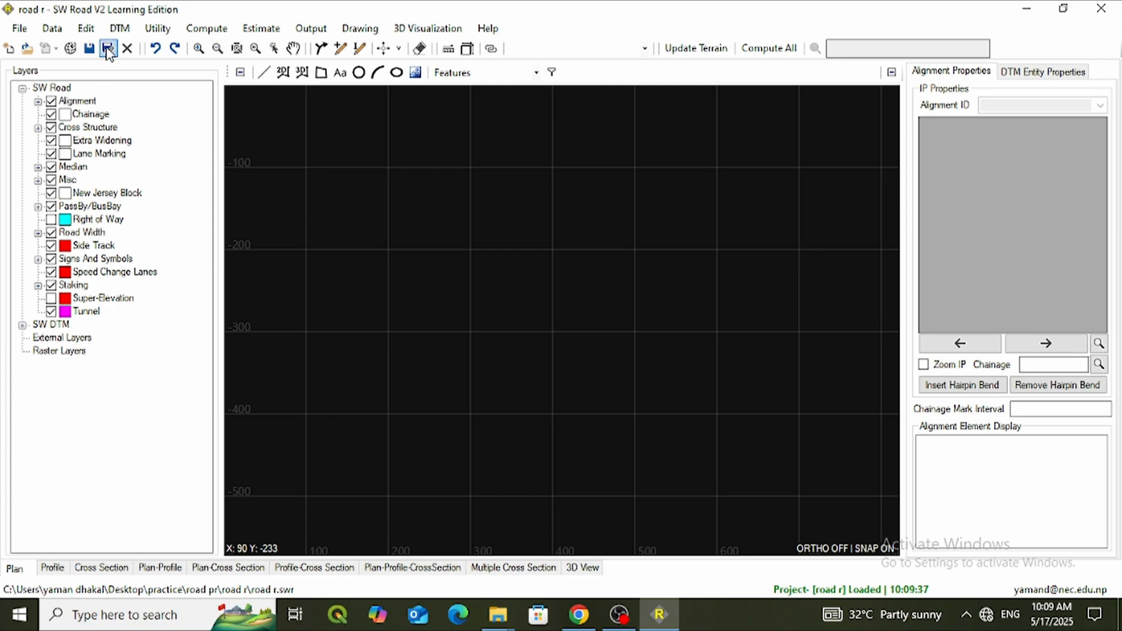
Step: Start a DTM drawing import and load the layers of the road drawing from the road pr folder
{"action": "left_click", "coordinate": [119, 39]}
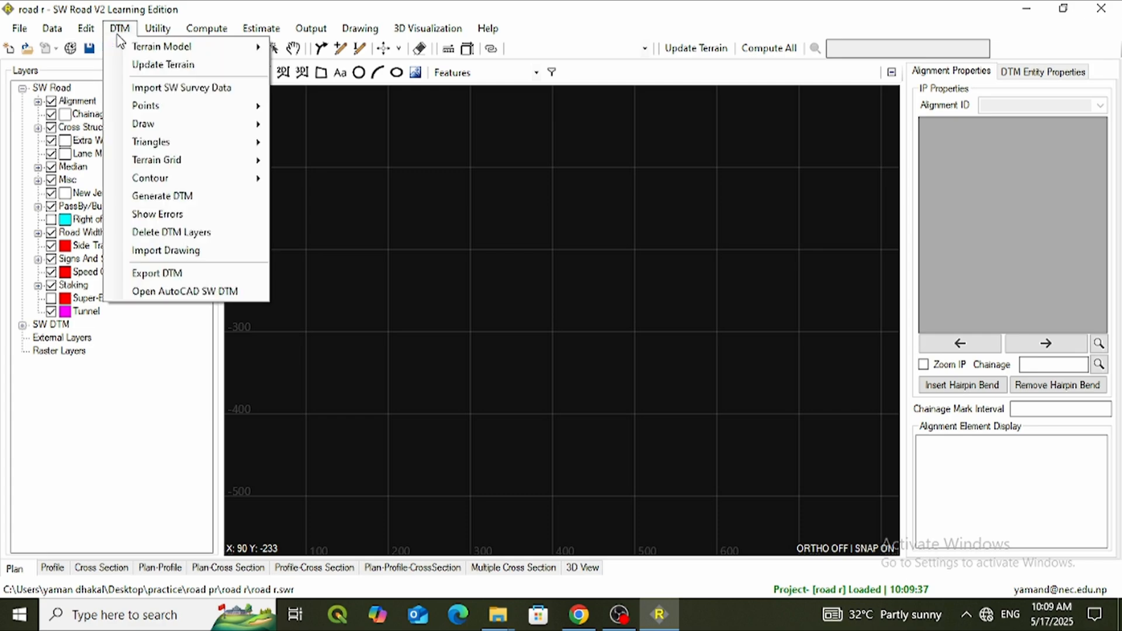
{"action": "left_click", "coordinate": [164, 258]}
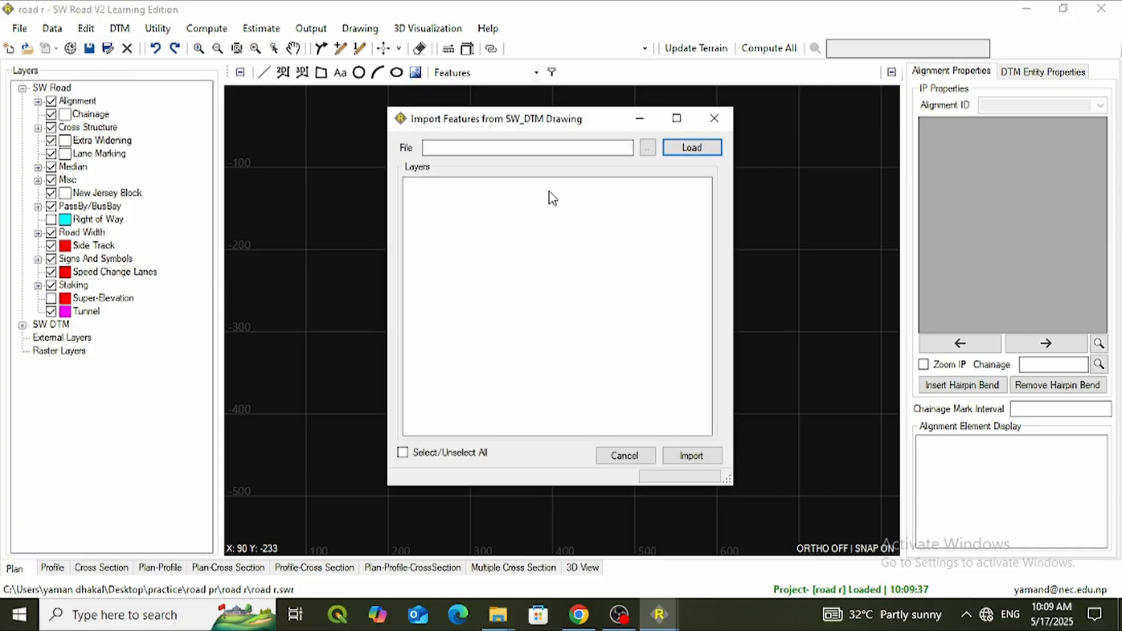
{"action": "left_click", "coordinate": [646, 148]}
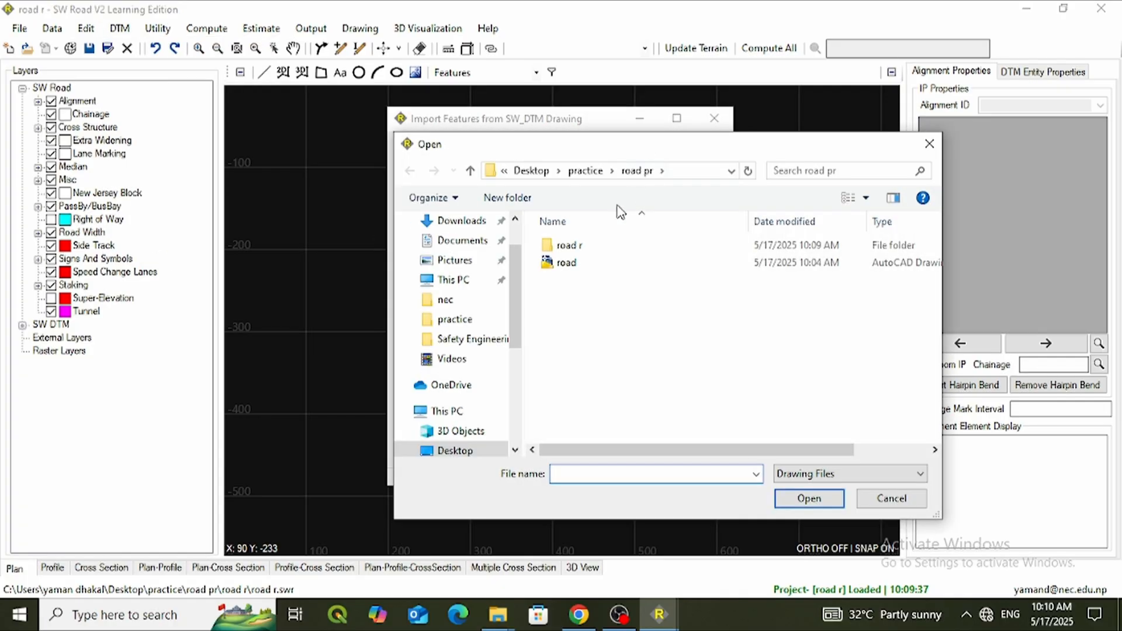
{"action": "left_click", "coordinate": [582, 266]}
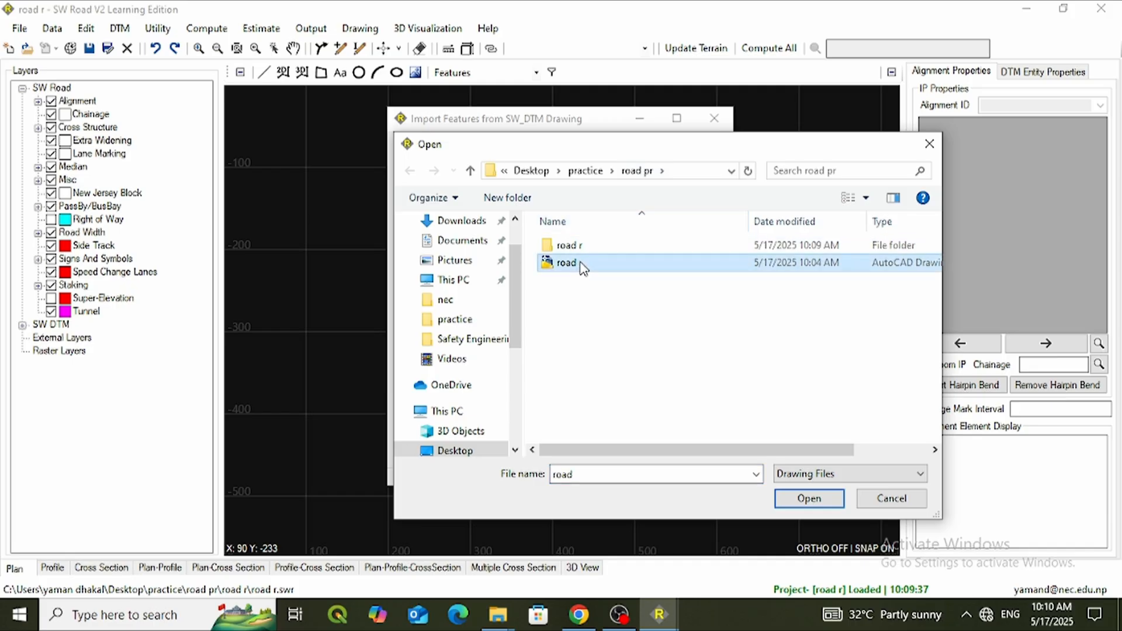
{"action": "left_click", "coordinate": [809, 499]}
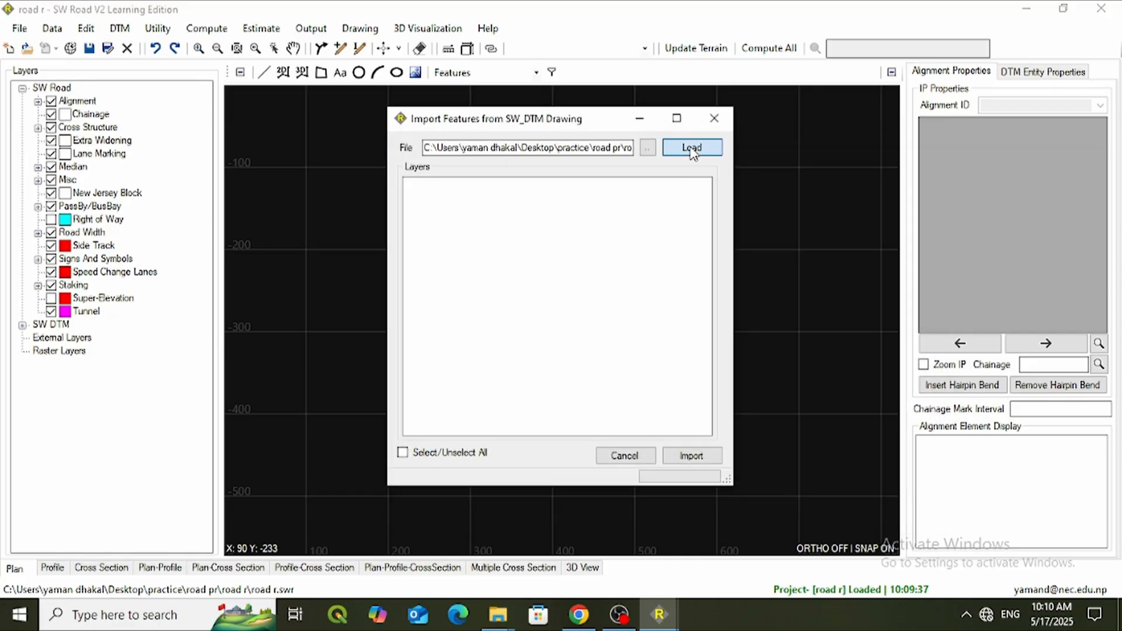
{"action": "left_click", "coordinate": [691, 149]}
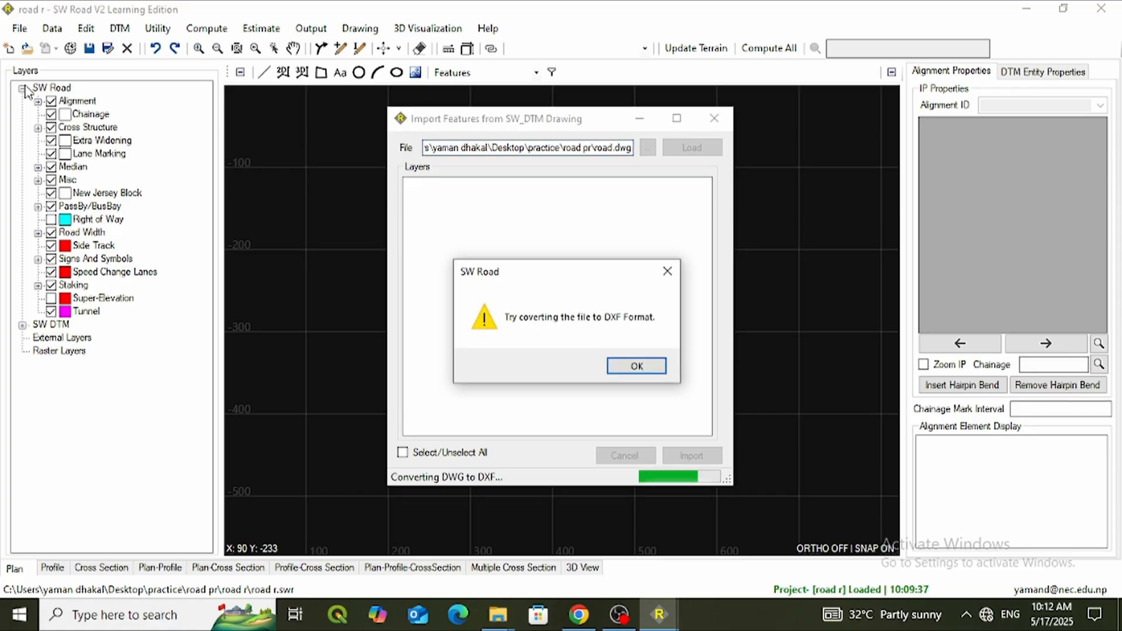
{"action": "left_click", "coordinate": [642, 367]}
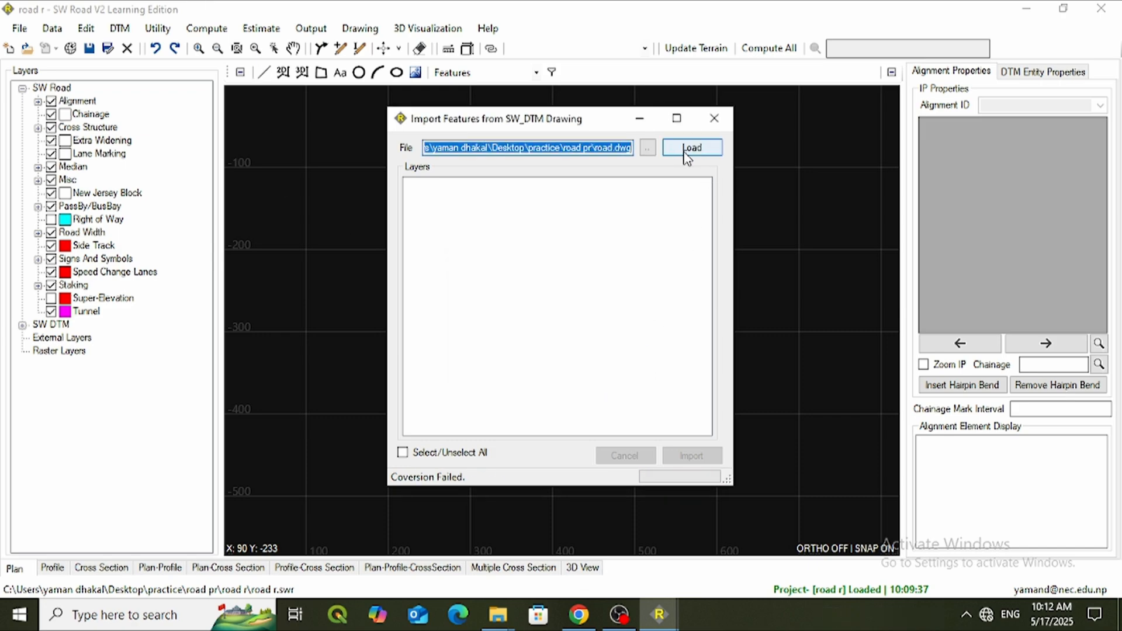
{"action": "left_click", "coordinate": [687, 152]}
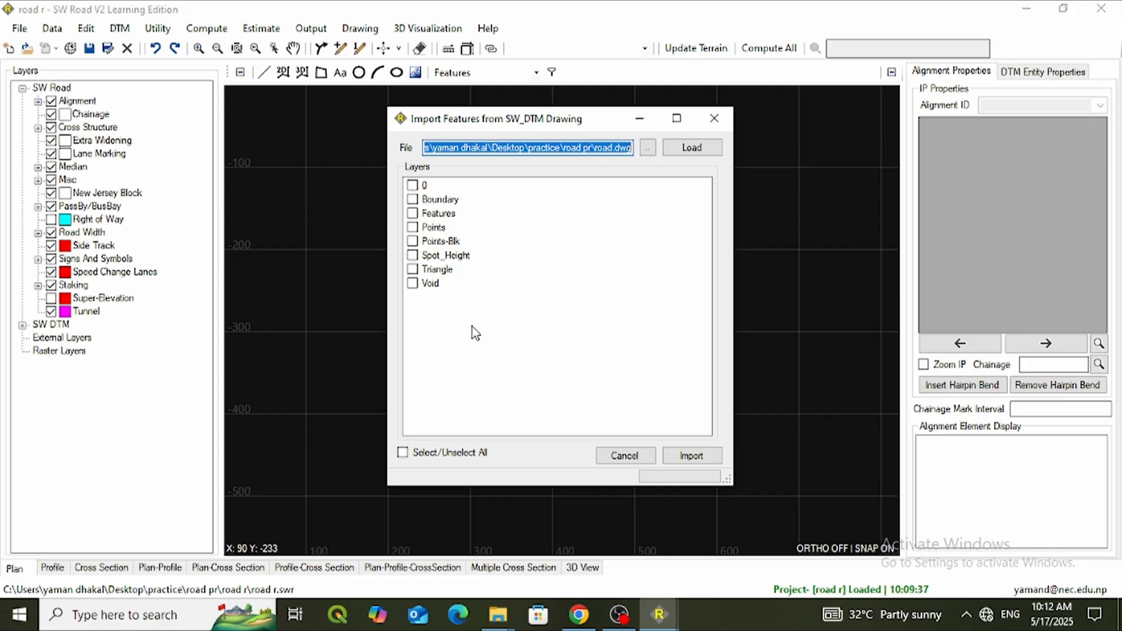
Step: Import the features of all listed layers from the loaded drawing
{"action": "left_click", "coordinate": [403, 453]}
{"action": "left_click", "coordinate": [681, 456]}
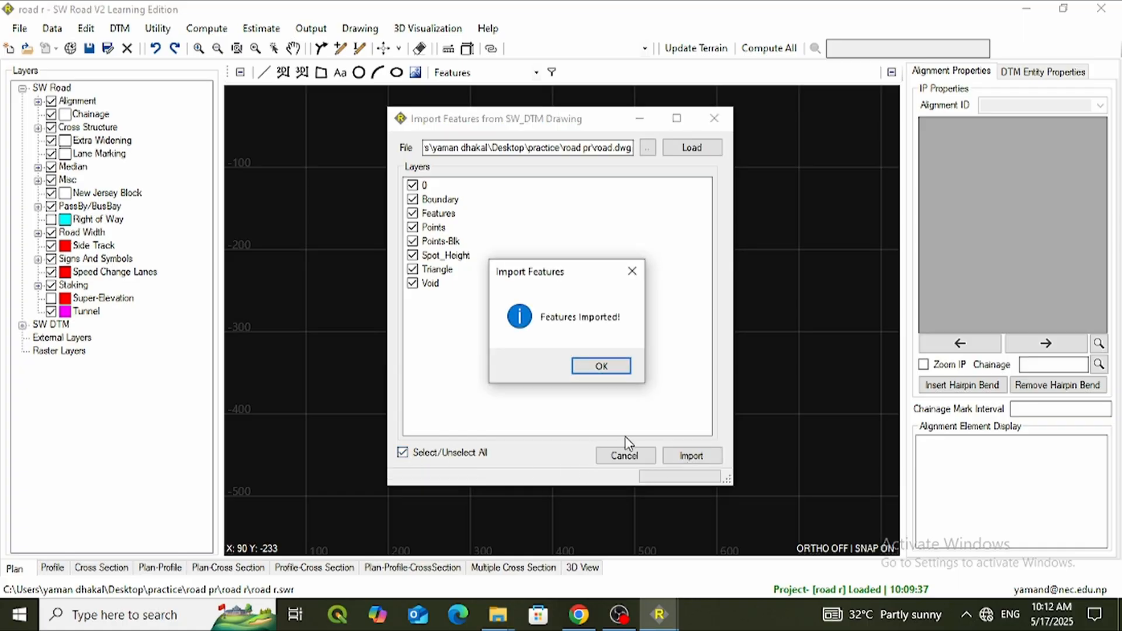
{"action": "left_click", "coordinate": [601, 367]}
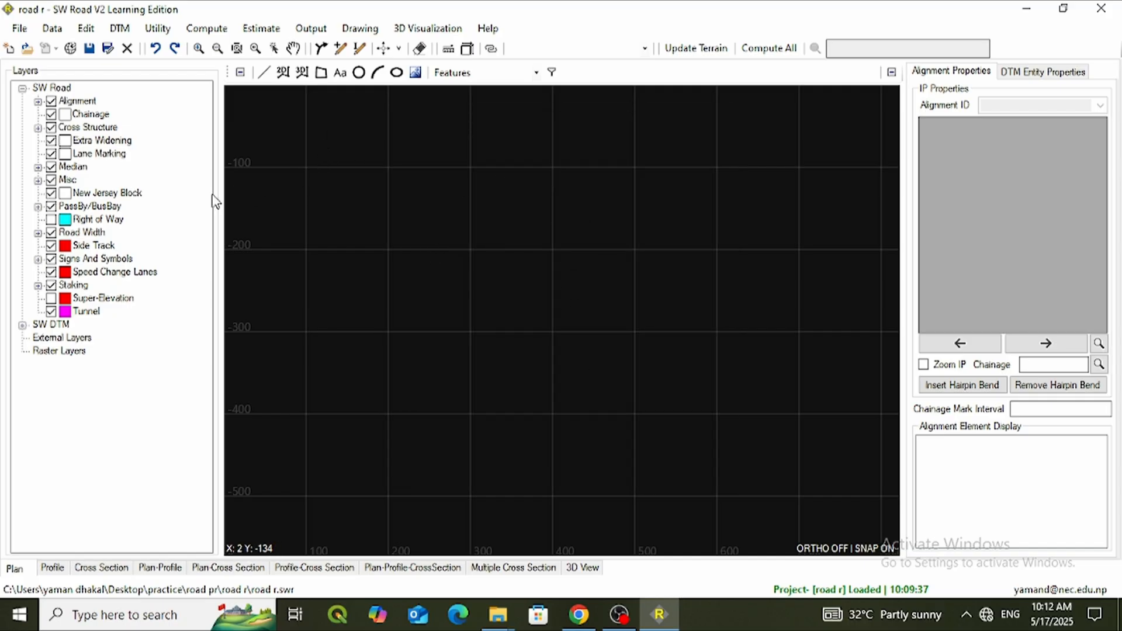
{"action": "left_click", "coordinate": [21, 29]}
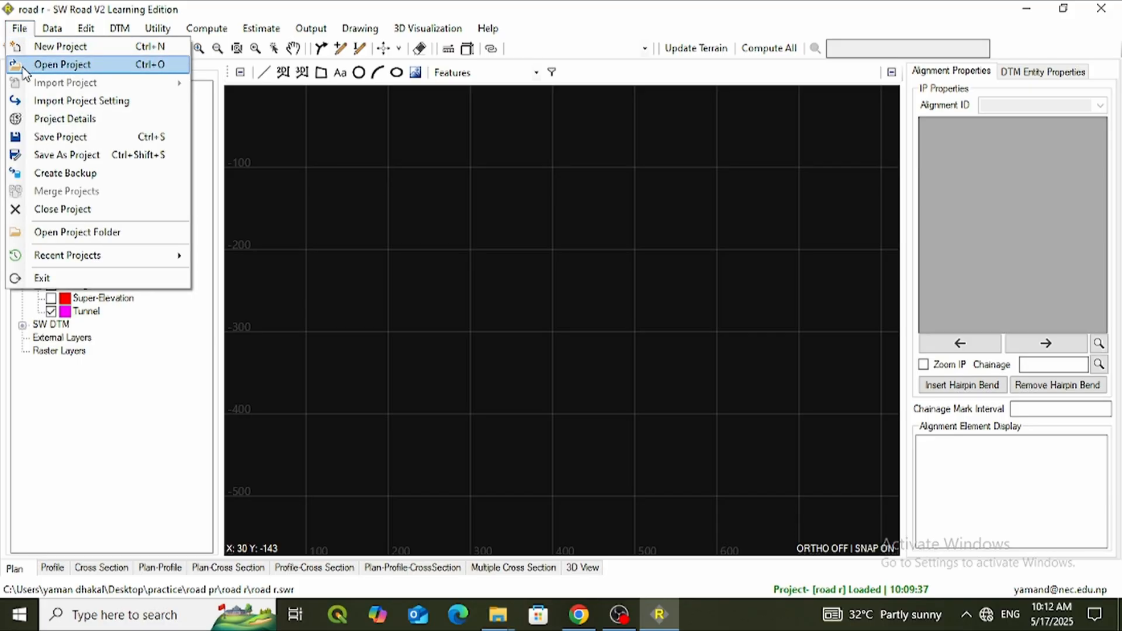
{"action": "mouse_move", "coordinate": [46, 36]}
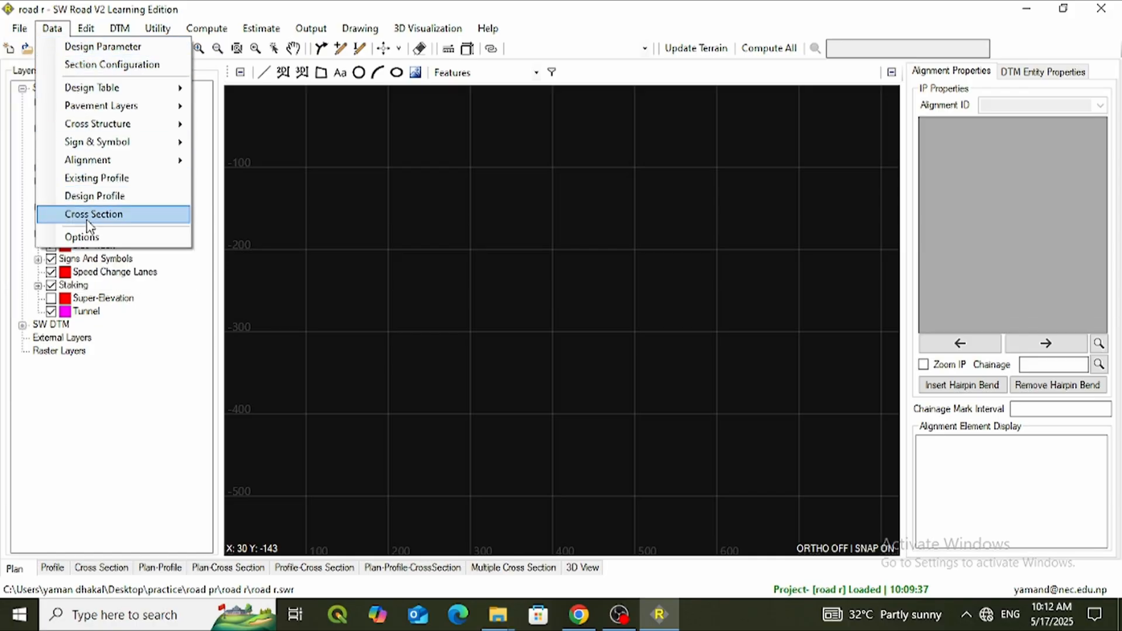
{"action": "mouse_move", "coordinate": [92, 30]}
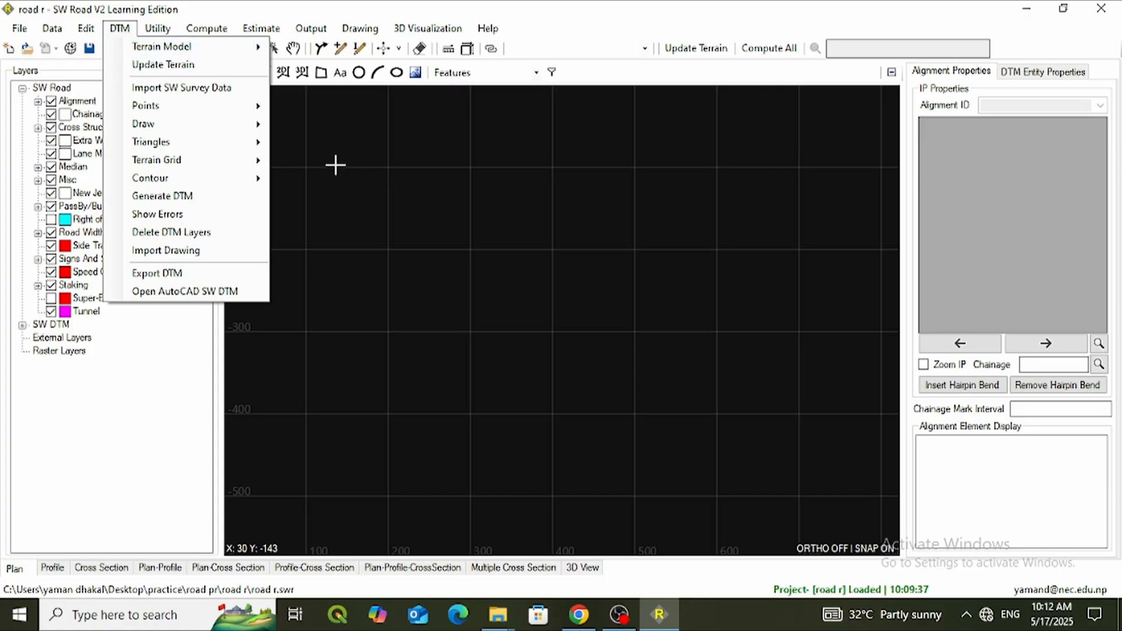
{"action": "left_click", "coordinate": [388, 239]}
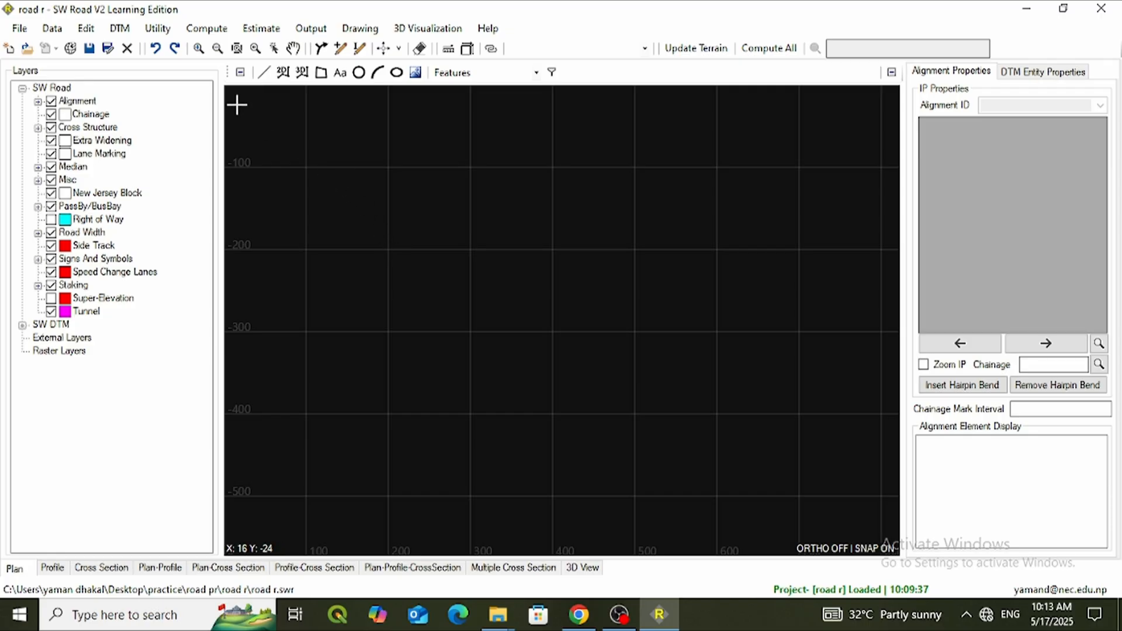
Step: Show the full extent of the imported survey and examine its points, labels, boundary and road line in plan
{"action": "left_click", "coordinate": [237, 51]}
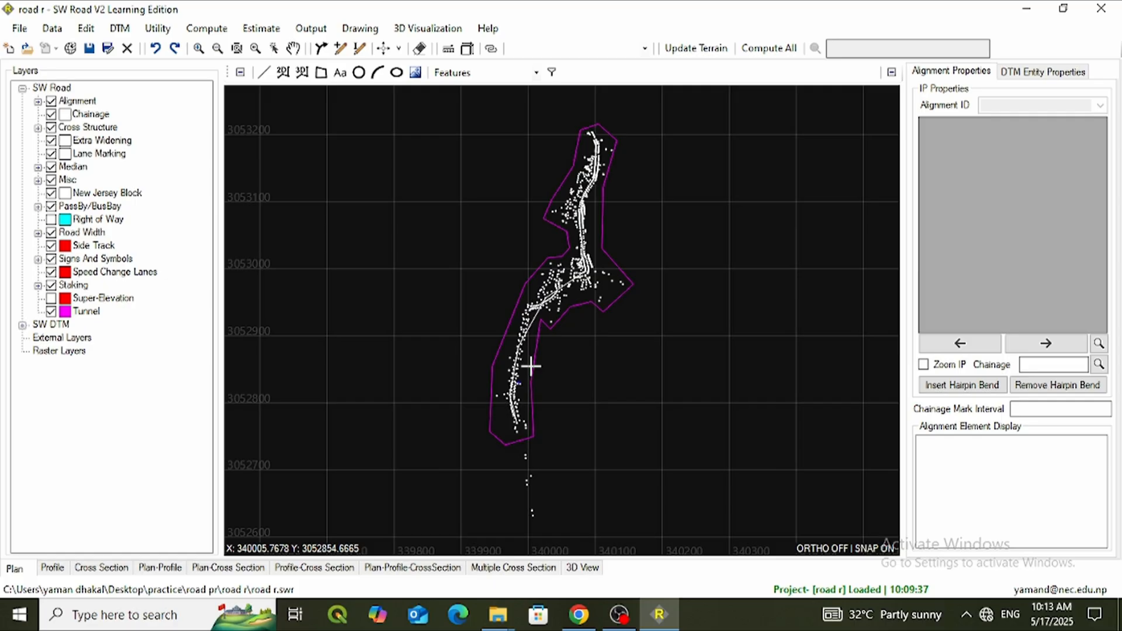
{"action": "scroll", "coordinate": [523, 362], "scroll_direction": "up", "scroll_amount": 3}
{"action": "scroll", "coordinate": [533, 381], "scroll_direction": "down", "scroll_amount": 2}
{"action": "scroll", "coordinate": [535, 385], "scroll_direction": "up", "scroll_amount": 8}
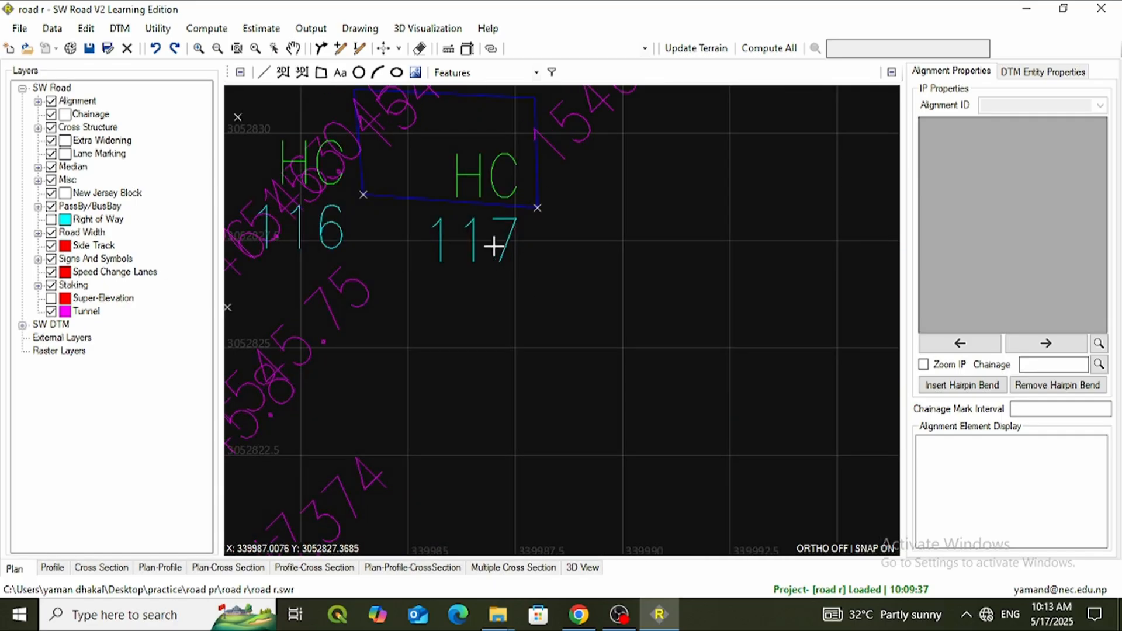
{"action": "scroll", "coordinate": [462, 199], "scroll_direction": "down", "scroll_amount": 6}
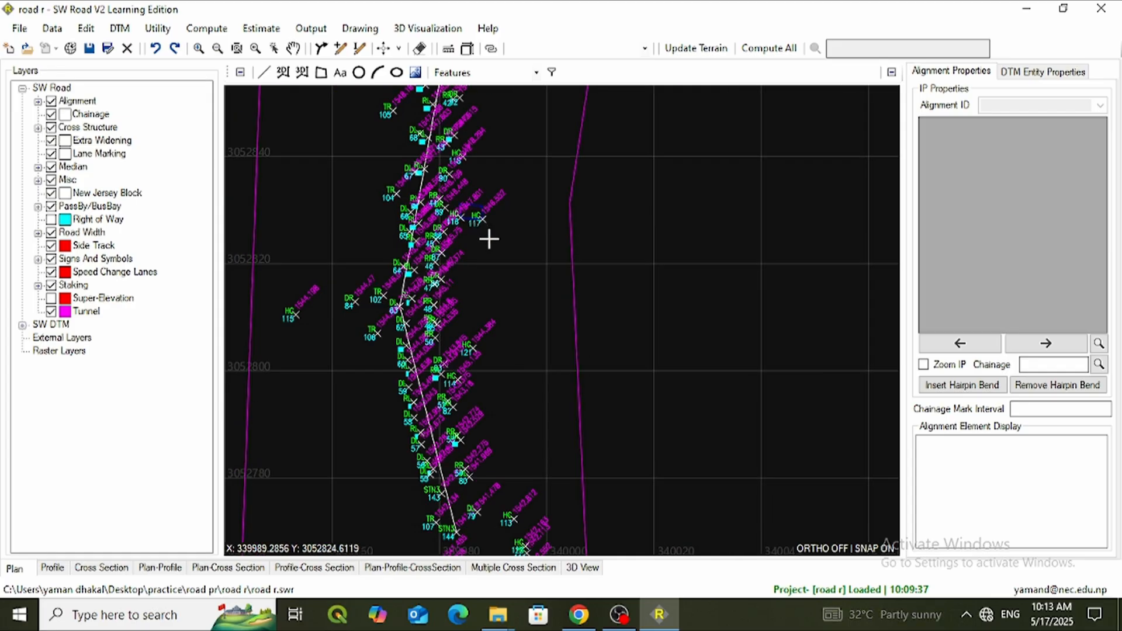
{"action": "scroll", "coordinate": [488, 239], "scroll_direction": "down", "scroll_amount": 5}
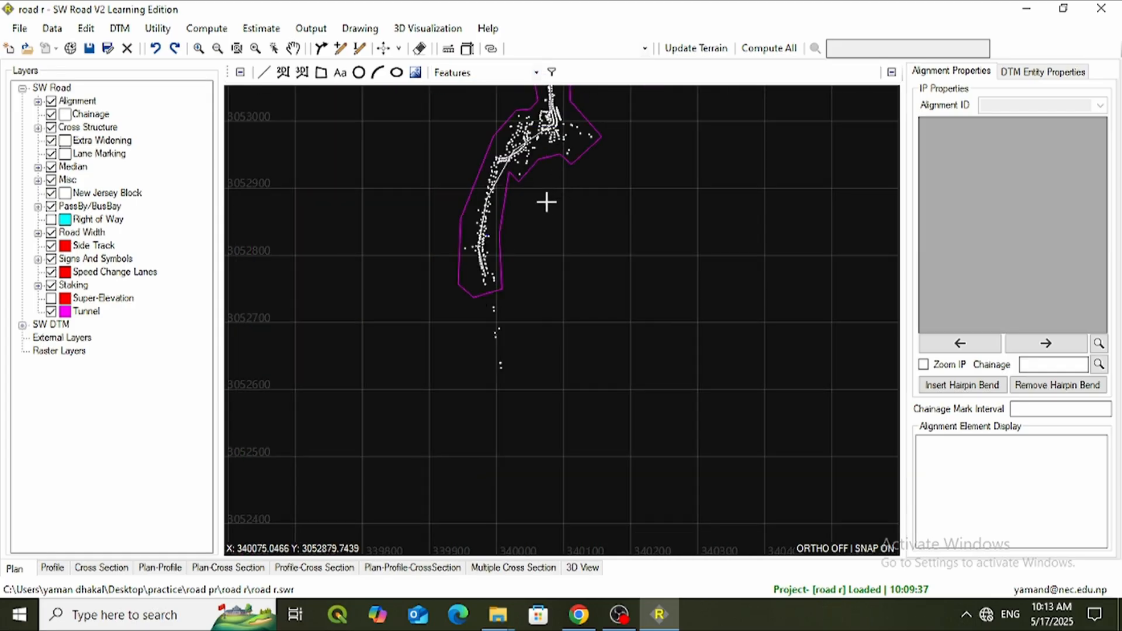
{"action": "scroll", "coordinate": [546, 316], "scroll_direction": "down", "scroll_amount": 3}
{"action": "scroll", "coordinate": [552, 289], "scroll_direction": "up", "scroll_amount": 6}
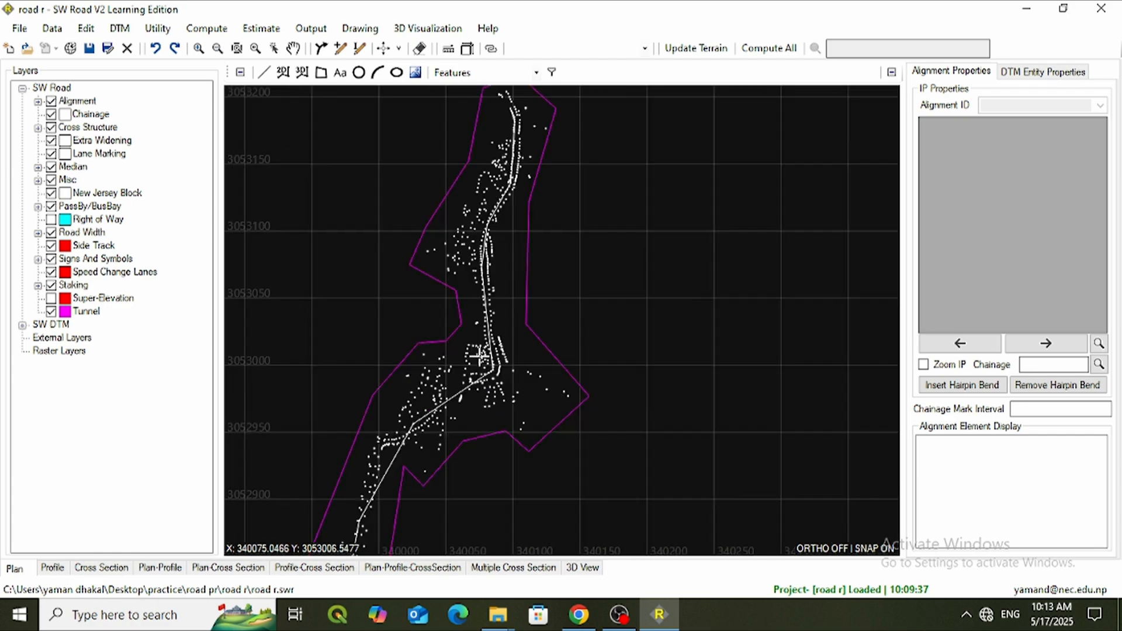
{"action": "scroll", "coordinate": [430, 464], "scroll_direction": "down", "scroll_amount": 3}
{"action": "scroll", "coordinate": [413, 496], "scroll_direction": "up", "scroll_amount": 3}
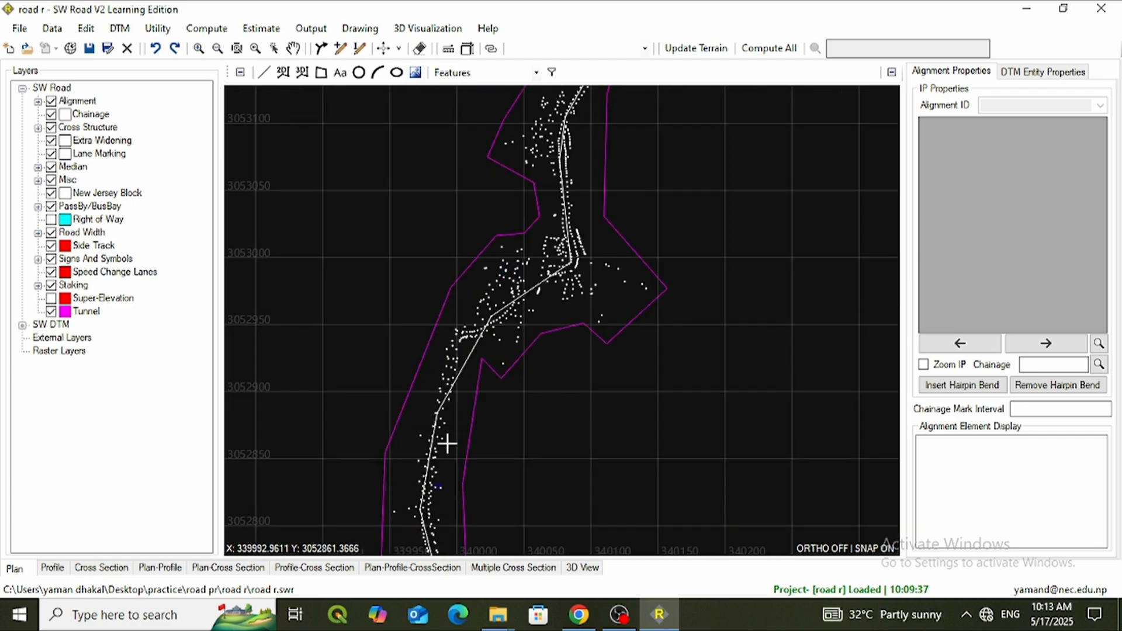
{"action": "scroll", "coordinate": [447, 444], "scroll_direction": "down", "scroll_amount": 3}
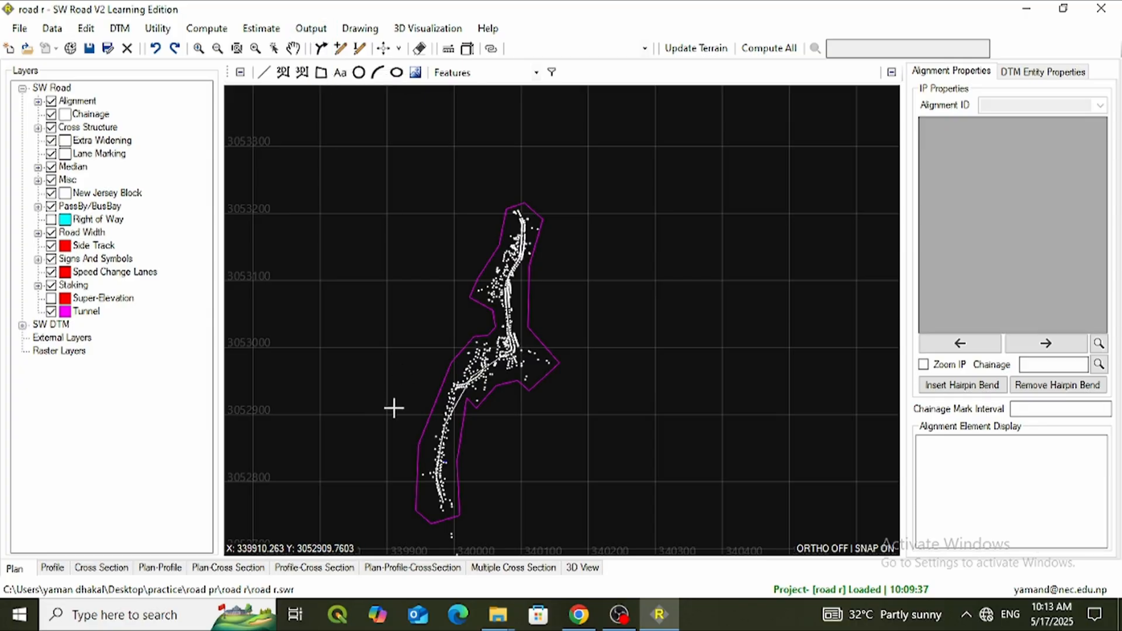
{"action": "scroll", "coordinate": [418, 511], "scroll_direction": "up", "scroll_amount": 3}
{"action": "scroll", "coordinate": [419, 512], "scroll_direction": "down", "scroll_amount": 2}
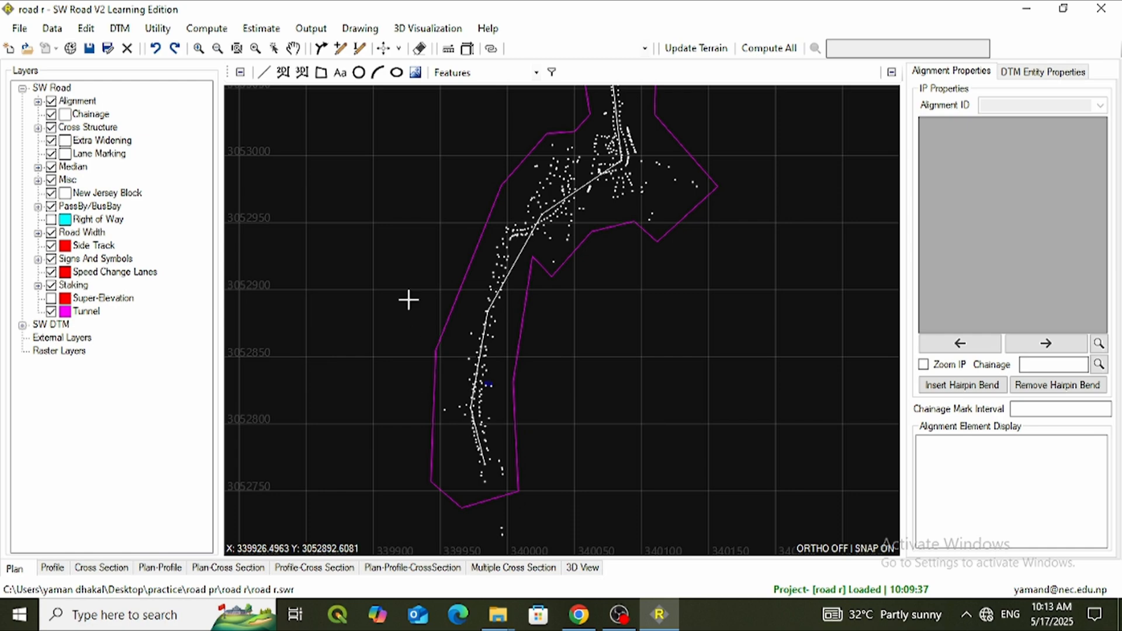
Step: Start horizontal alignment Alignment1 and pick its vertices along the surveyed line from the southern end to the sharp bend near northing 3053000
{"action": "left_click", "coordinate": [321, 48]}
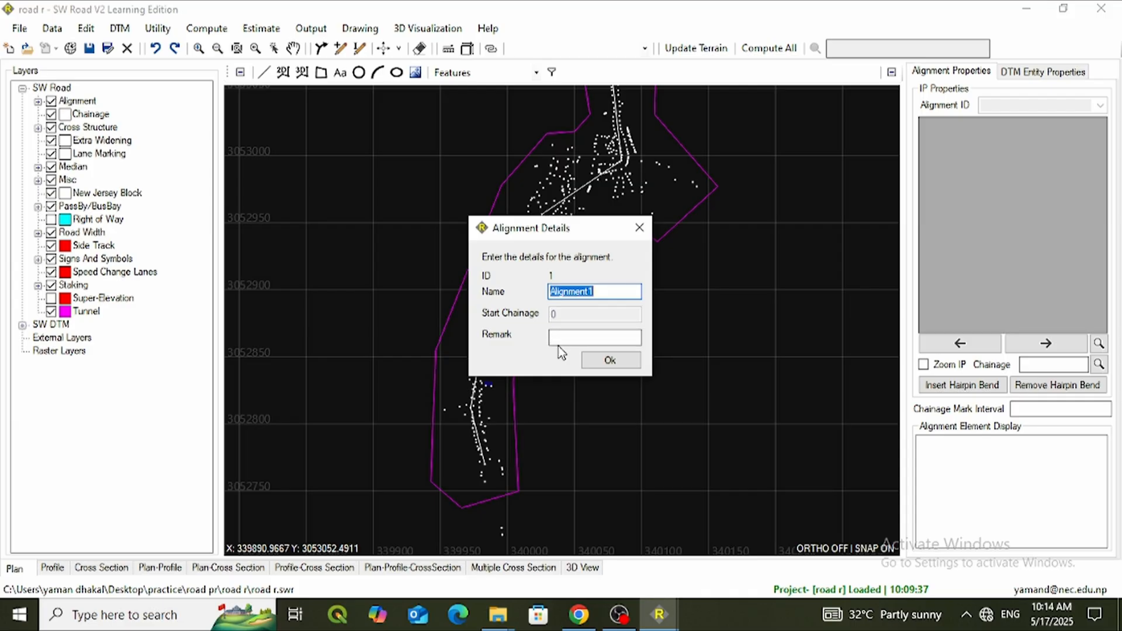
{"action": "left_click", "coordinate": [611, 361]}
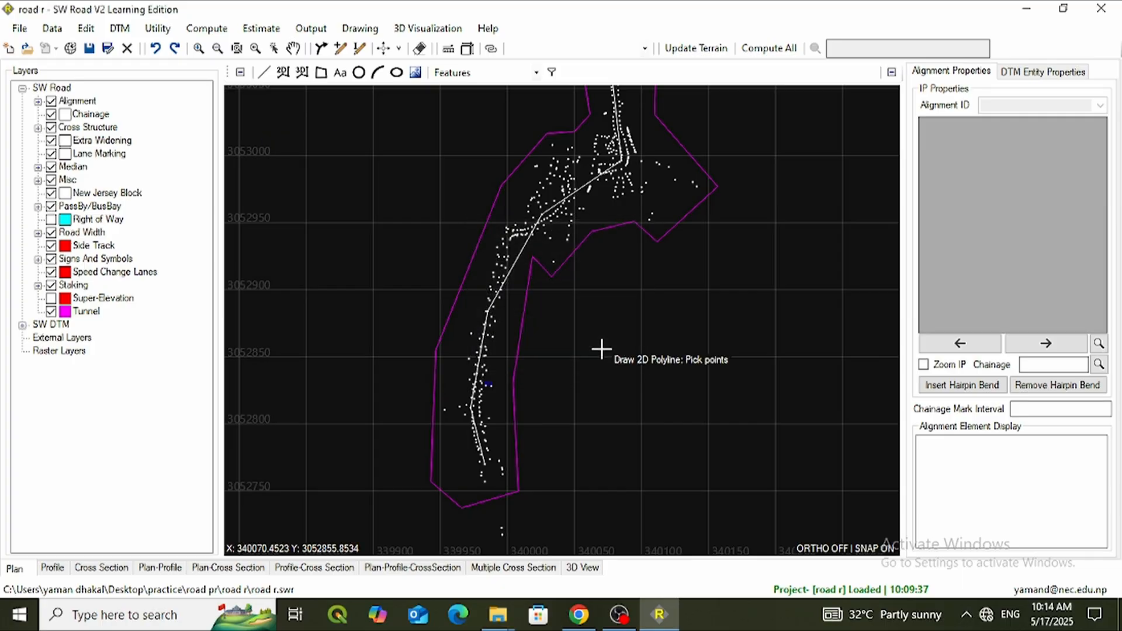
{"action": "scroll", "coordinate": [501, 456], "scroll_direction": "up", "scroll_amount": 3}
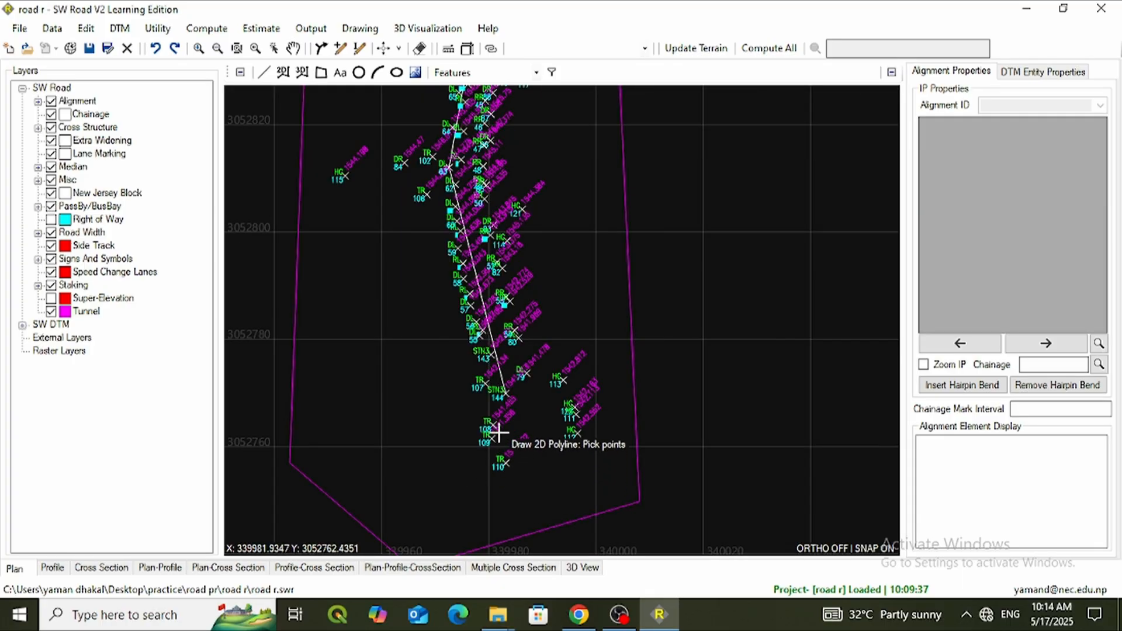
{"action": "scroll", "coordinate": [503, 408], "scroll_direction": "down", "scroll_amount": 3}
{"action": "left_click", "coordinate": [503, 408]}
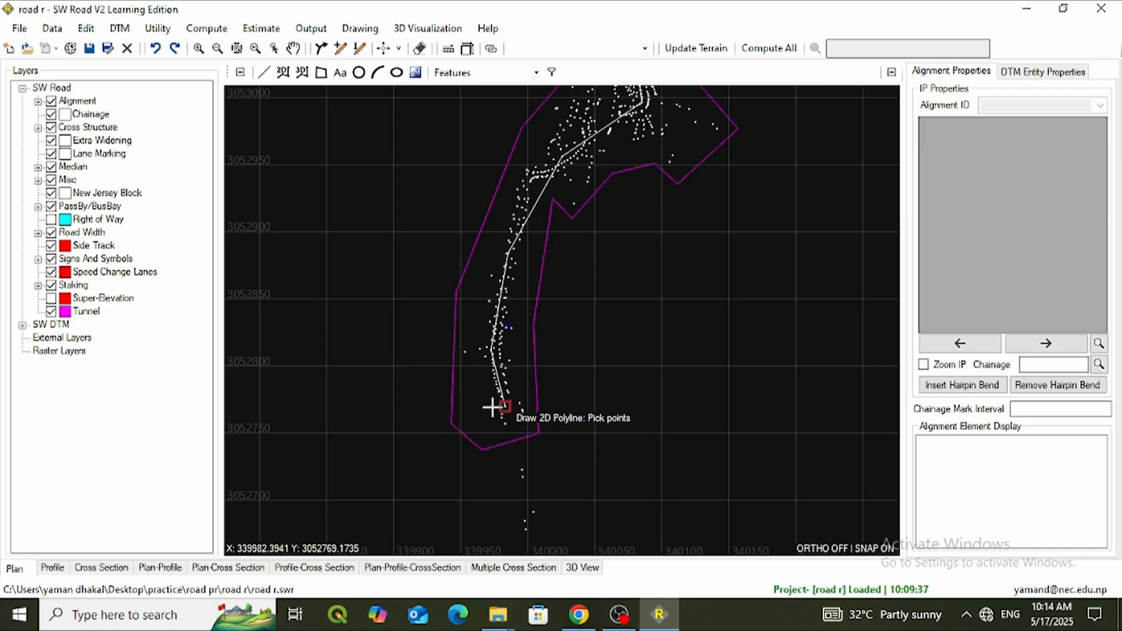
{"action": "left_click", "coordinate": [492, 351]}
{"action": "left_click", "coordinate": [508, 253]}
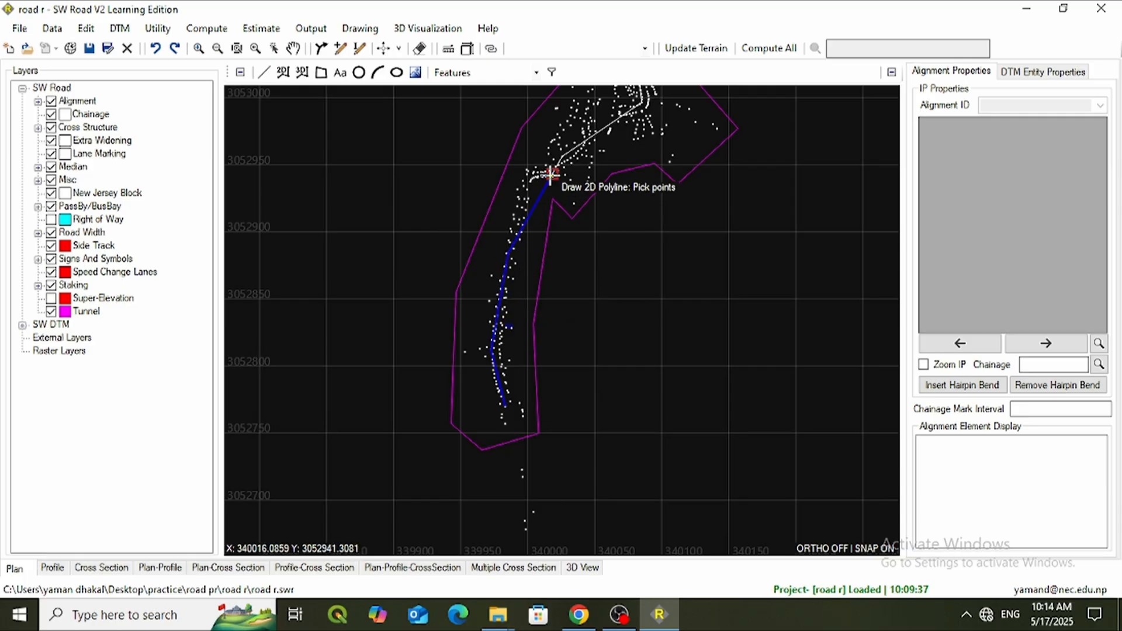
{"action": "left_click", "coordinate": [561, 153]}
{"action": "left_click", "coordinate": [641, 104]}
Step: Continue the alignment along the road line from the sharp bend to the northern end of the survey and finish it there
{"action": "scroll", "coordinate": [659, 252], "scroll_direction": "down", "scroll_amount": 1}
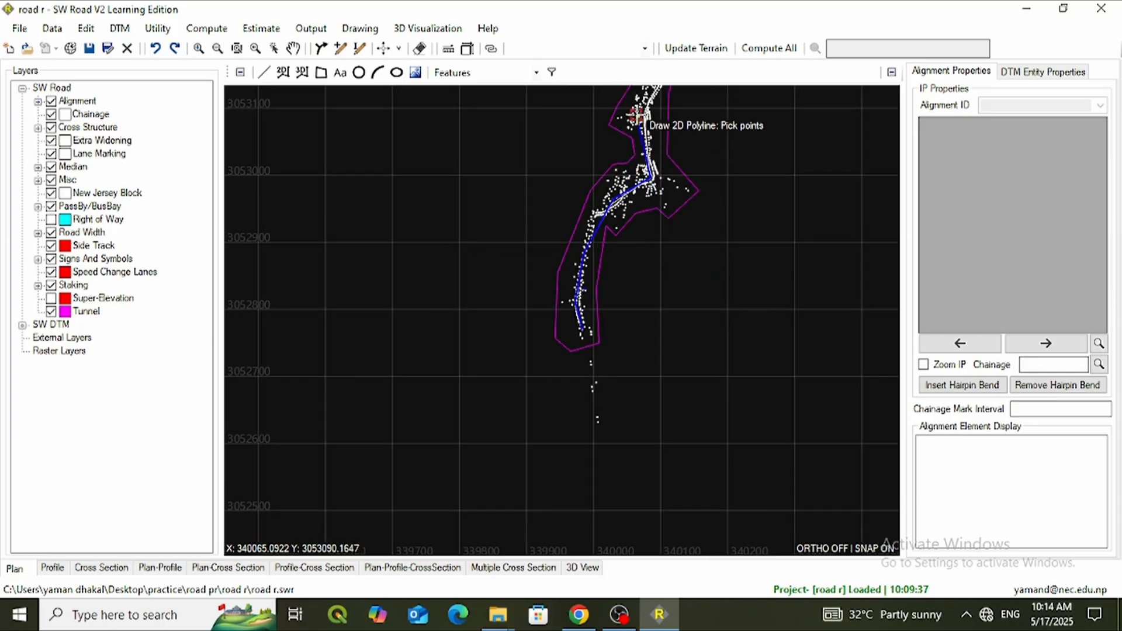
{"action": "scroll", "coordinate": [676, 170], "scroll_direction": "up", "scroll_amount": 2}
{"action": "scroll", "coordinate": [646, 250], "scroll_direction": "down", "scroll_amount": 1}
{"action": "scroll", "coordinate": [643, 207], "scroll_direction": "up", "scroll_amount": 1}
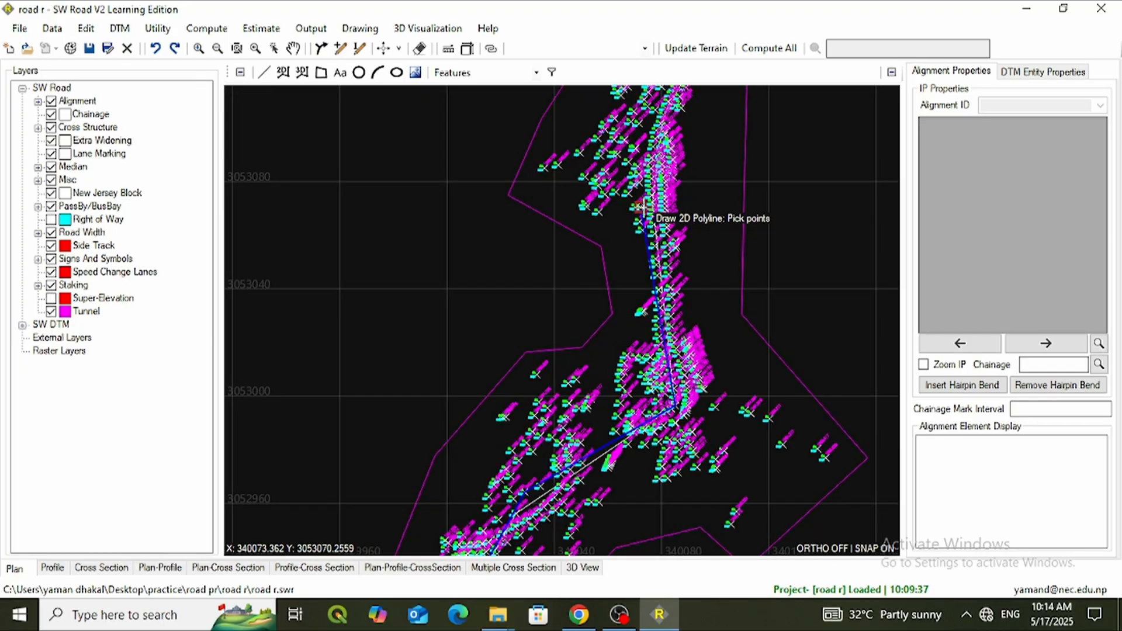
{"action": "scroll", "coordinate": [642, 206], "scroll_direction": "up", "scroll_amount": 1}
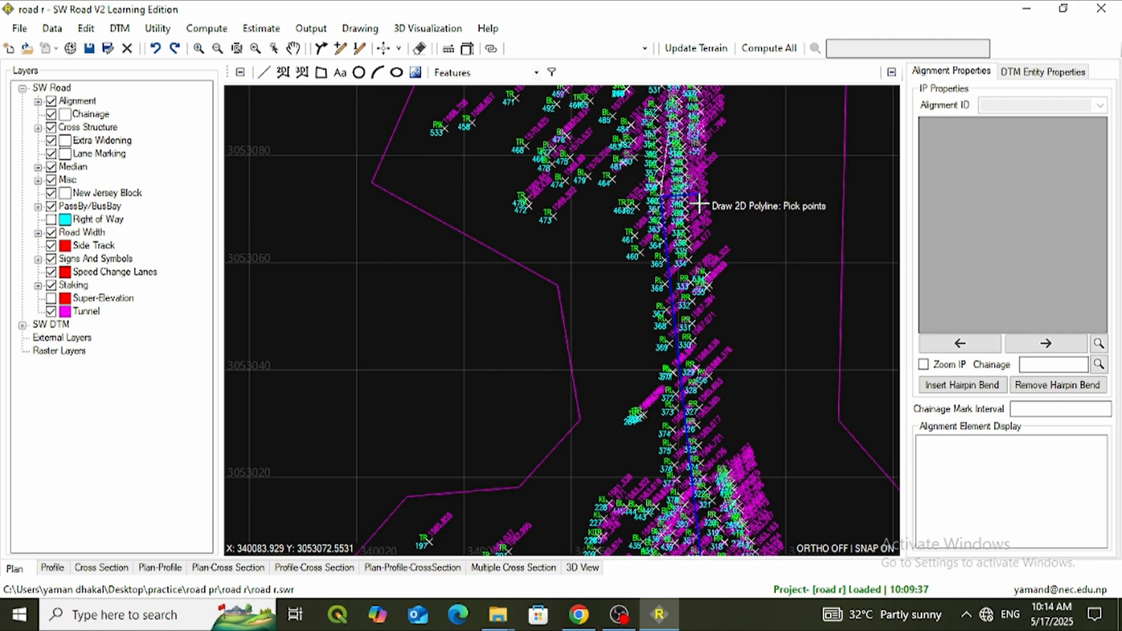
{"action": "scroll", "coordinate": [699, 204], "scroll_direction": "down", "scroll_amount": 2}
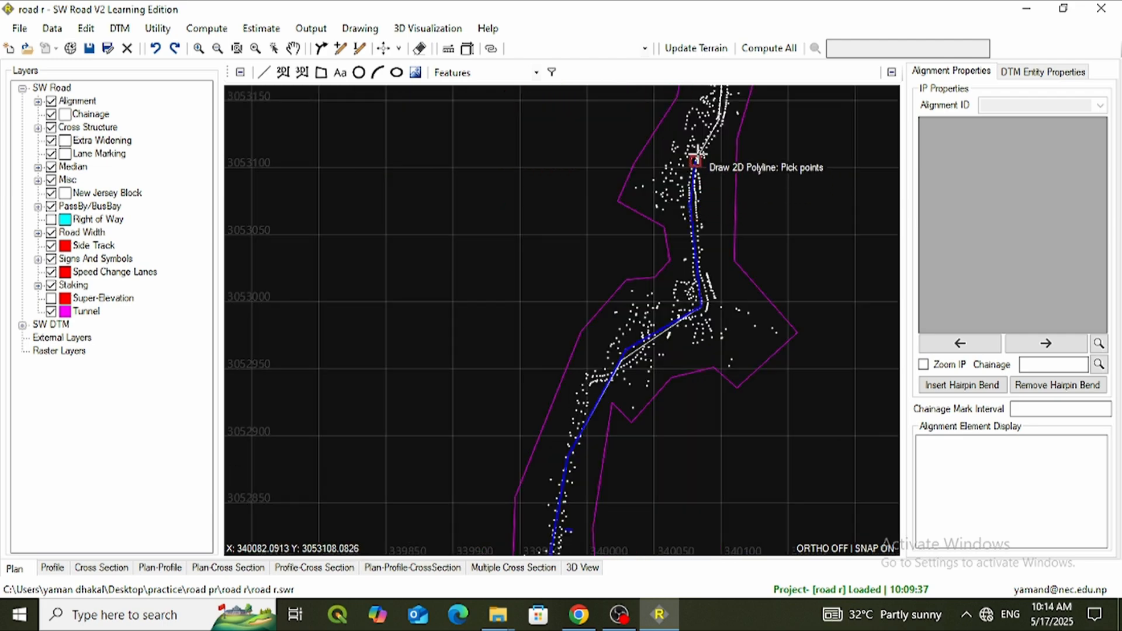
{"action": "scroll", "coordinate": [758, 187], "scroll_direction": "down", "scroll_amount": 2}
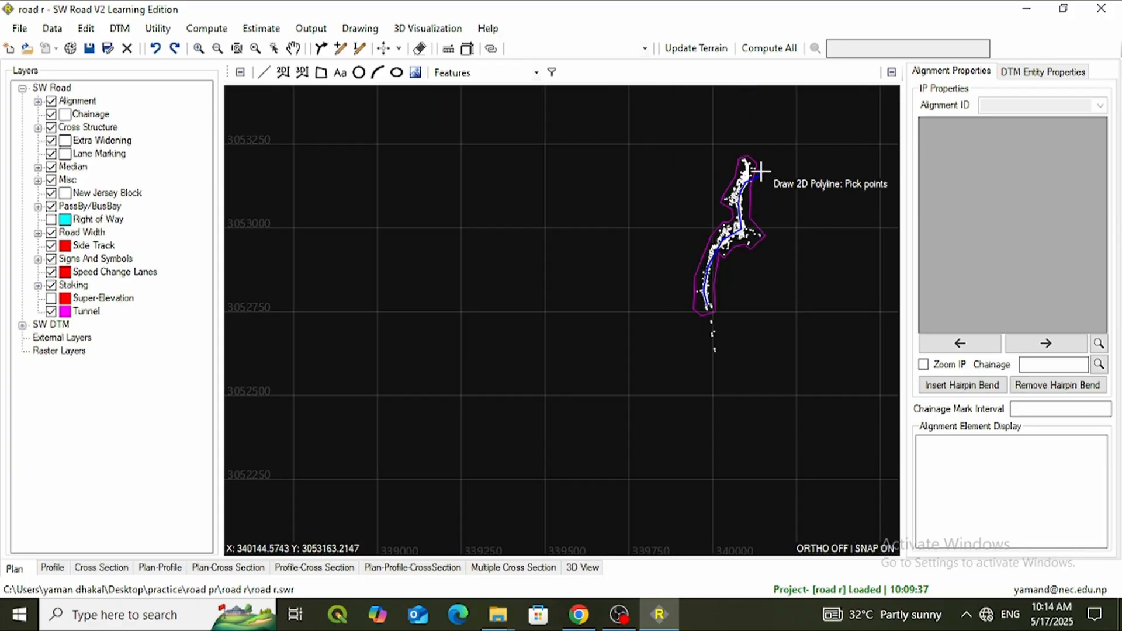
{"action": "scroll", "coordinate": [759, 182], "scroll_direction": "up", "scroll_amount": 3}
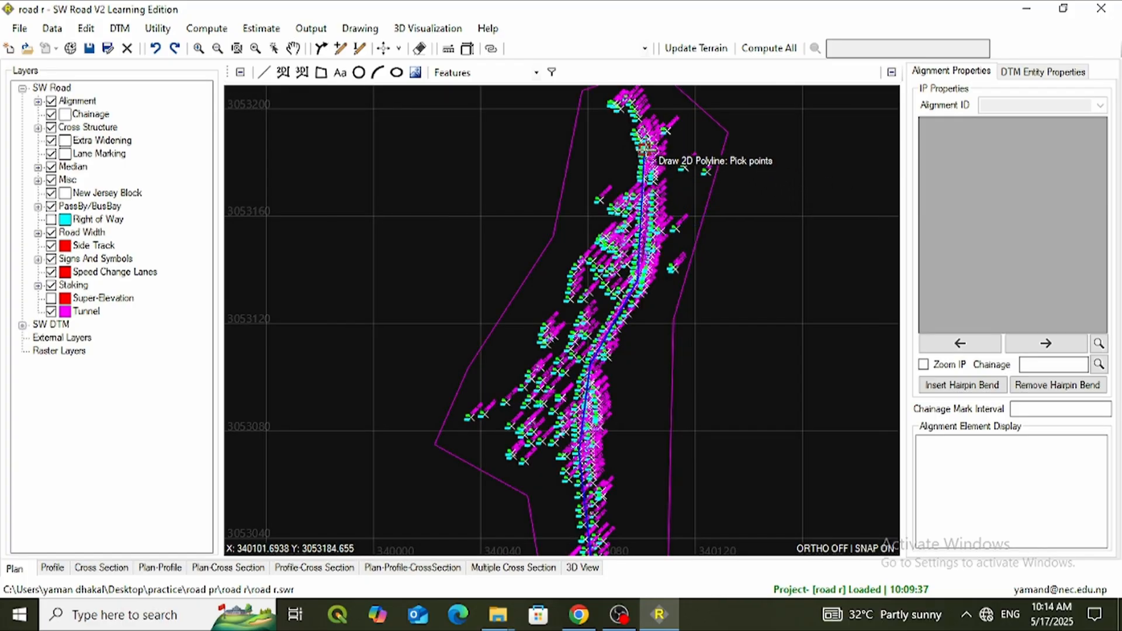
{"action": "left_click", "coordinate": [626, 100]}
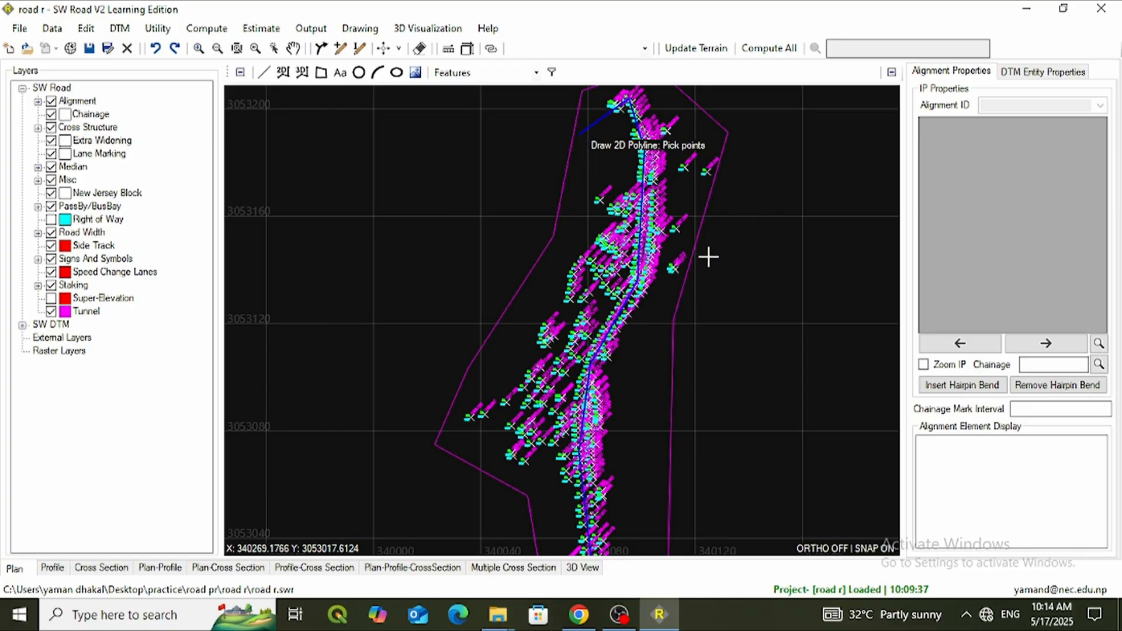
Step: Examine the drawn alignment in plan, checking its intersection points and chainage marks against the survey points
{"action": "scroll", "coordinate": [689, 287], "scroll_direction": "up", "scroll_amount": 5}
{"action": "scroll", "coordinate": [433, 273], "scroll_direction": "up", "scroll_amount": 3}
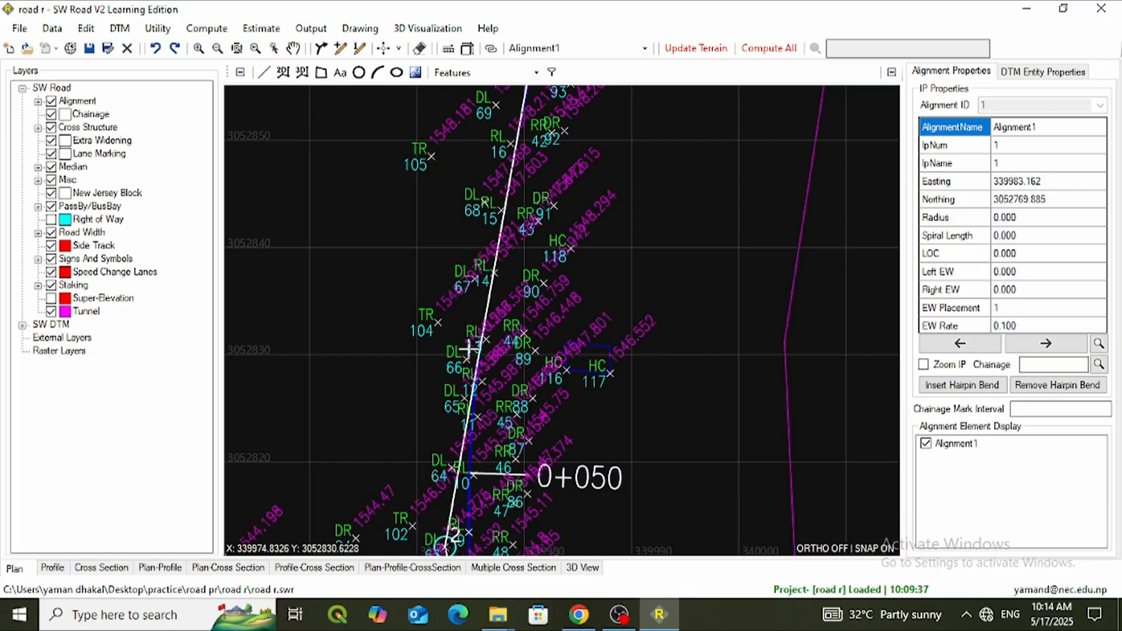
{"action": "scroll", "coordinate": [508, 437], "scroll_direction": "down", "scroll_amount": 1}
{"action": "scroll", "coordinate": [526, 436], "scroll_direction": "down", "scroll_amount": 3}
{"action": "scroll", "coordinate": [526, 403], "scroll_direction": "up", "scroll_amount": 1}
{"action": "scroll", "coordinate": [538, 398], "scroll_direction": "down", "scroll_amount": 1}
{"action": "scroll", "coordinate": [613, 229], "scroll_direction": "up", "scroll_amount": 1}
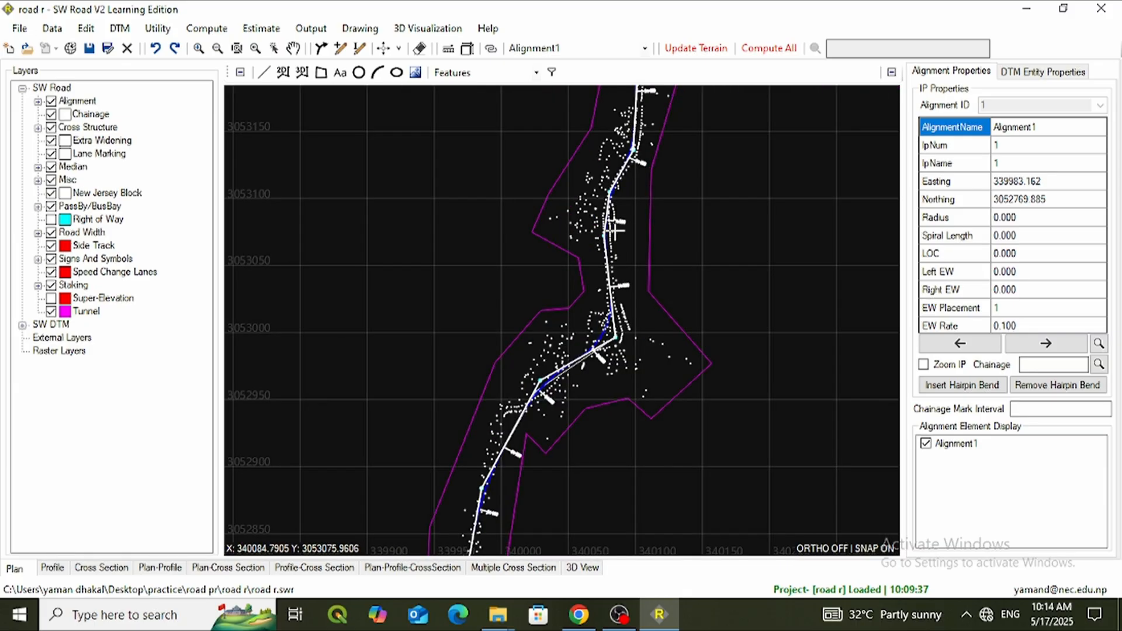
{"action": "scroll", "coordinate": [613, 229], "scroll_direction": "down", "scroll_amount": 1}
{"action": "scroll", "coordinate": [613, 228], "scroll_direction": "up", "scroll_amount": 1}
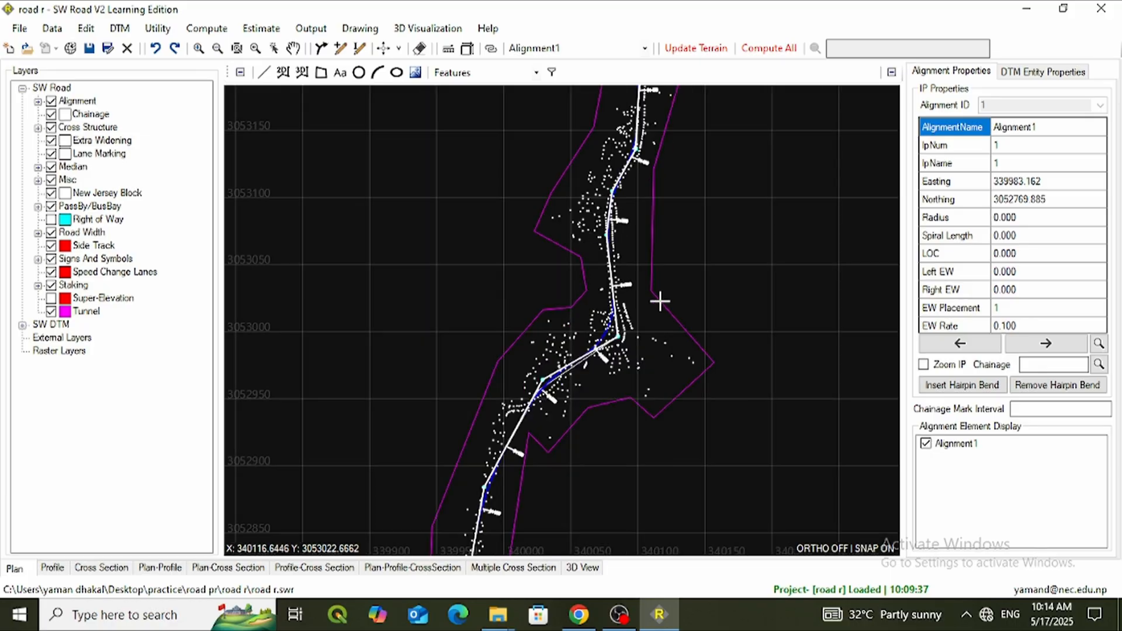
Step: Load road.dtm from the road pr folder as the project's terrain model file
{"action": "left_click", "coordinate": [122, 29]}
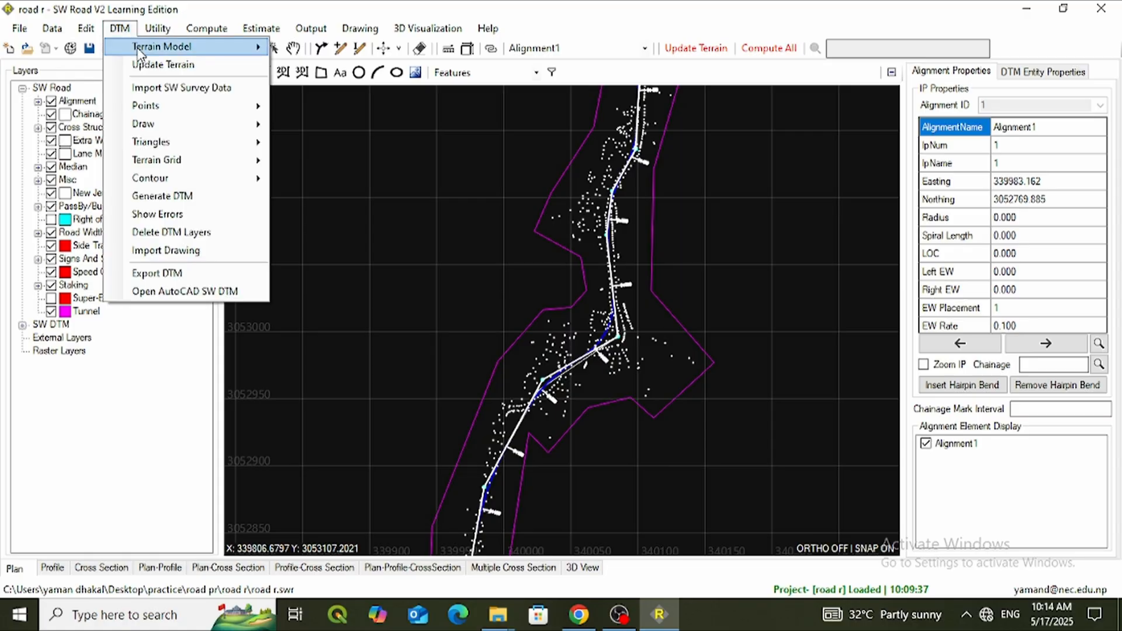
{"action": "mouse_move", "coordinate": [139, 48]}
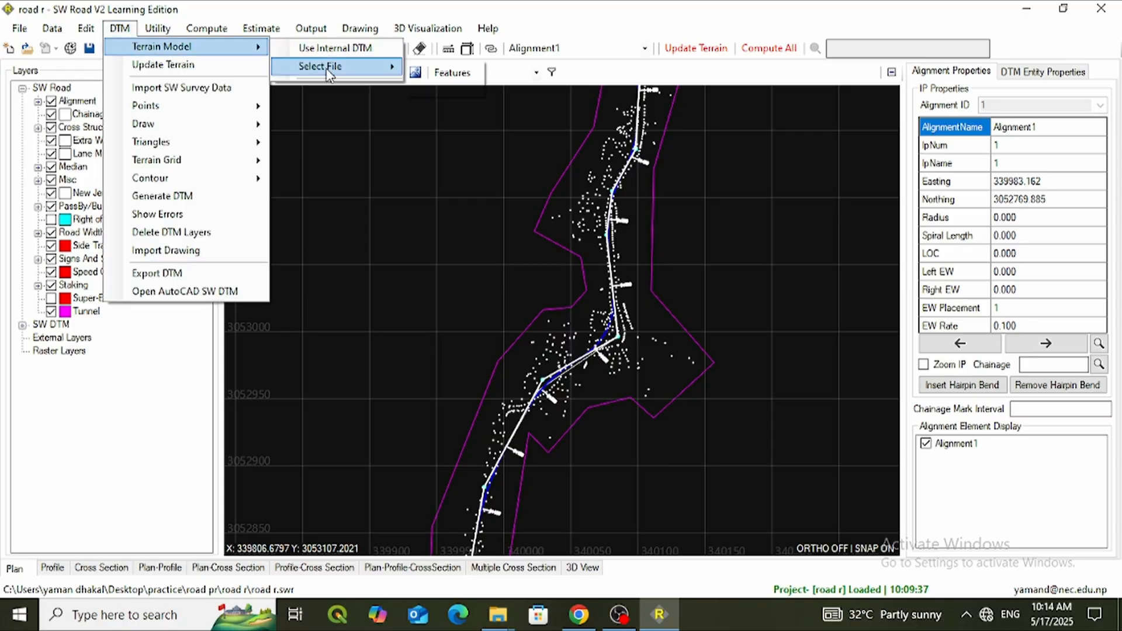
{"action": "mouse_move", "coordinate": [327, 67]}
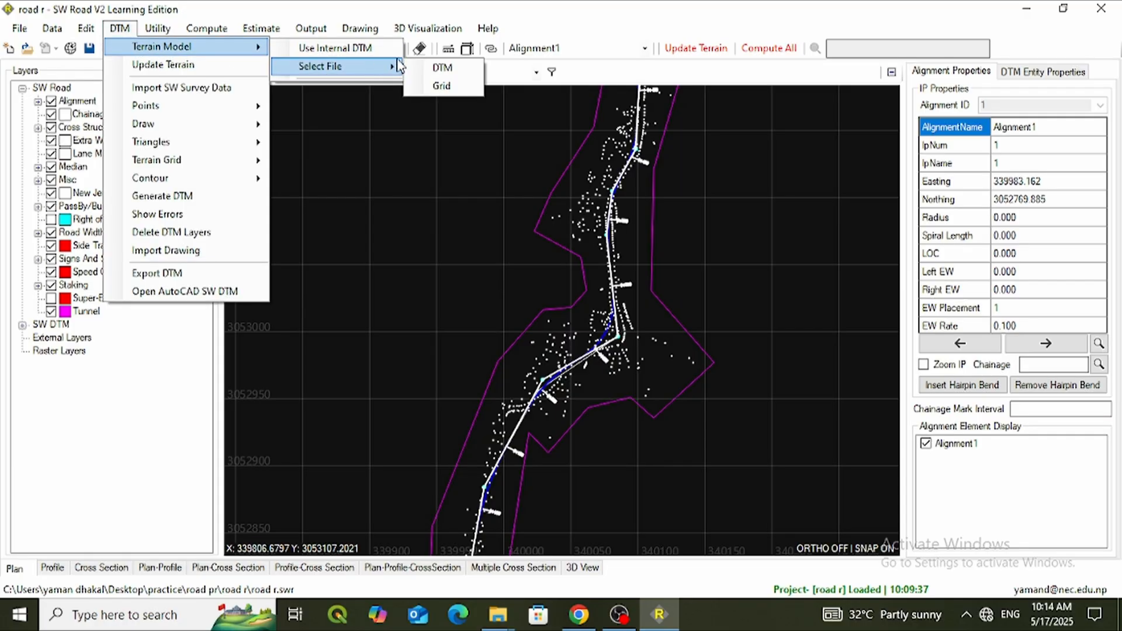
{"action": "left_click", "coordinate": [440, 68]}
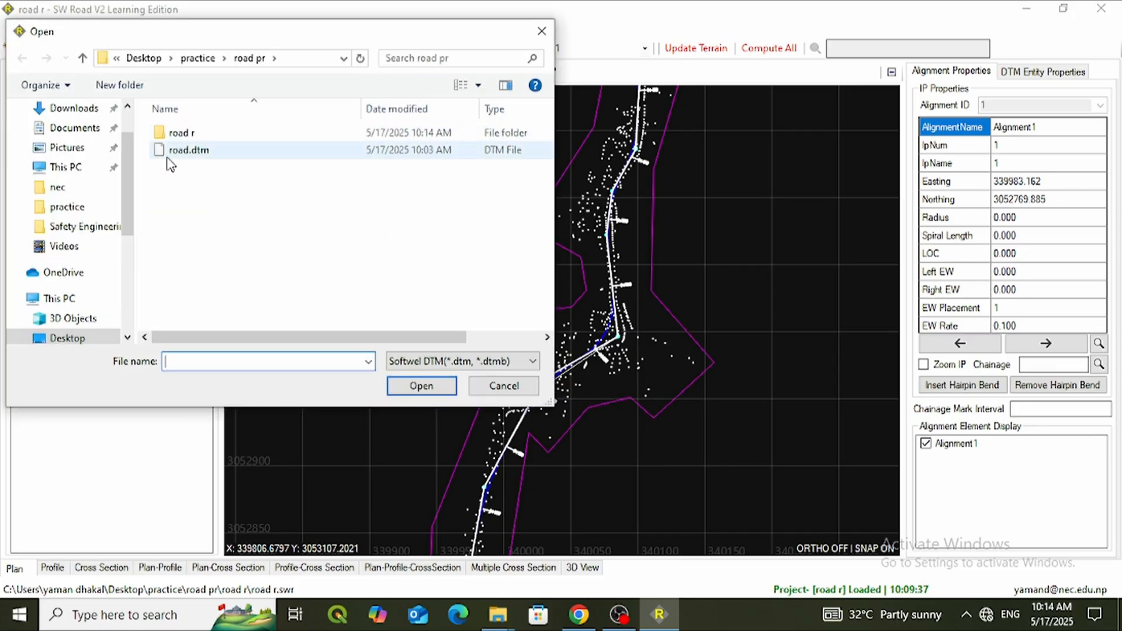
{"action": "left_click", "coordinate": [176, 151]}
{"action": "left_click", "coordinate": [421, 386]}
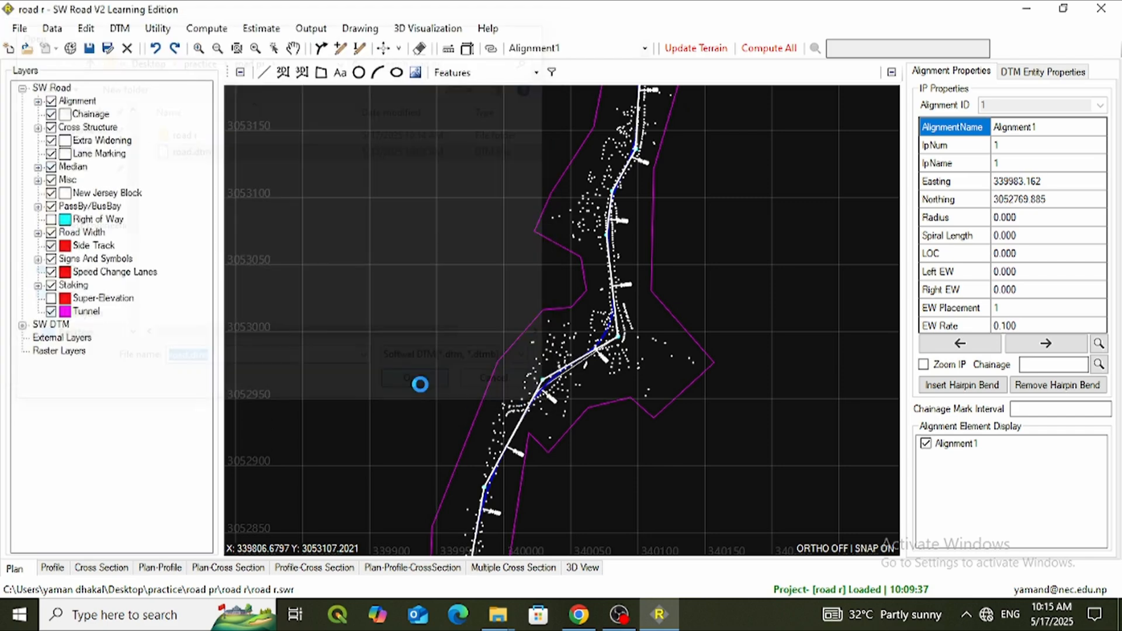
{"action": "left_click", "coordinate": [577, 368]}
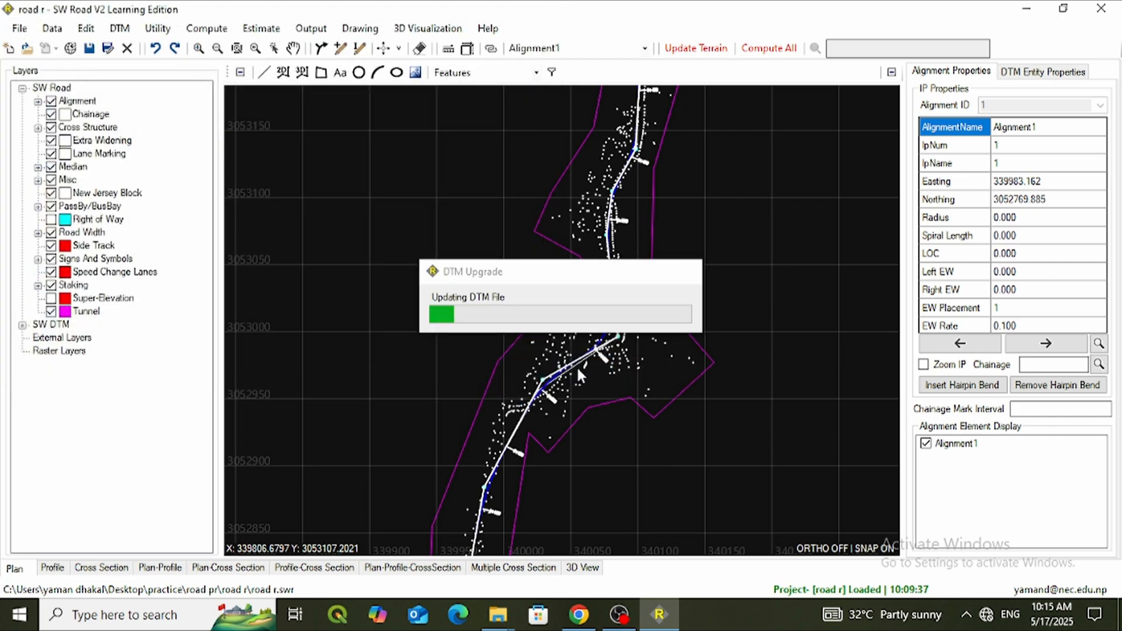
{"action": "left_click", "coordinate": [609, 365]}
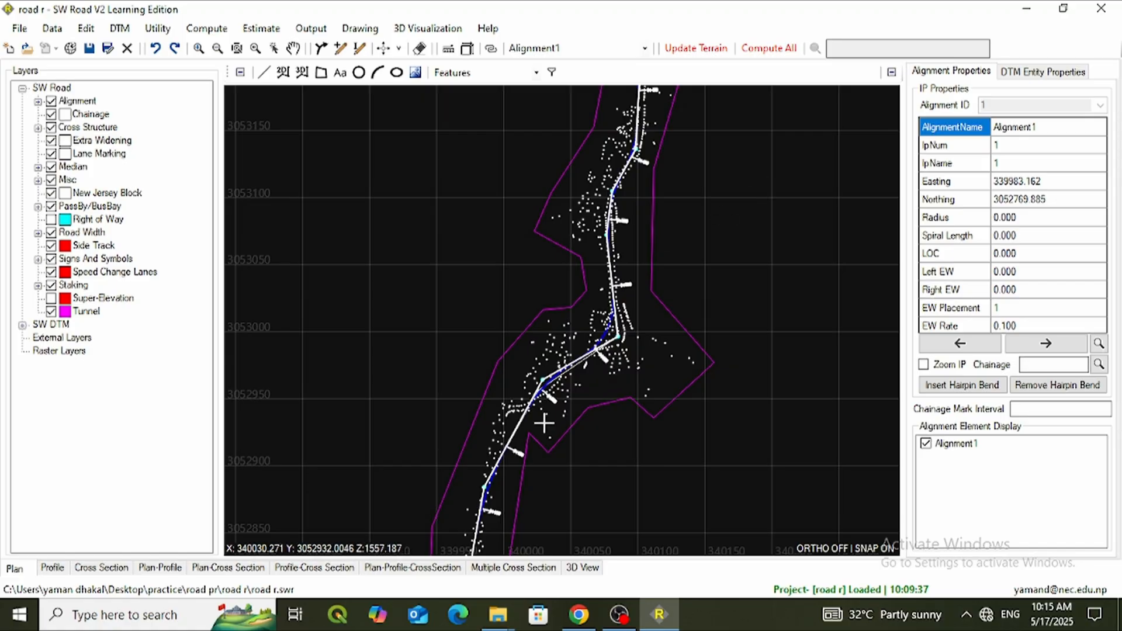
Step: Update the terrain by generating profile and cross-section data for Alignment1 at interval 10 with left and right distances of 15
{"action": "scroll", "coordinate": [587, 370], "scroll_direction": "down", "scroll_amount": 1}
{"action": "left_click", "coordinate": [697, 48]}
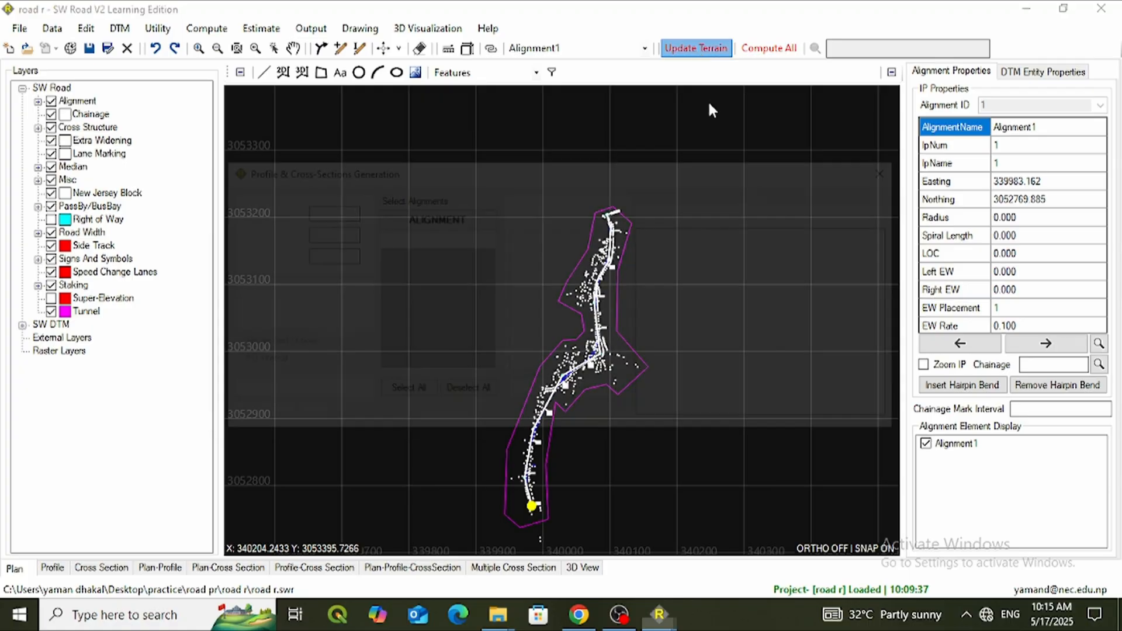
{"action": "left_click", "coordinate": [402, 392]}
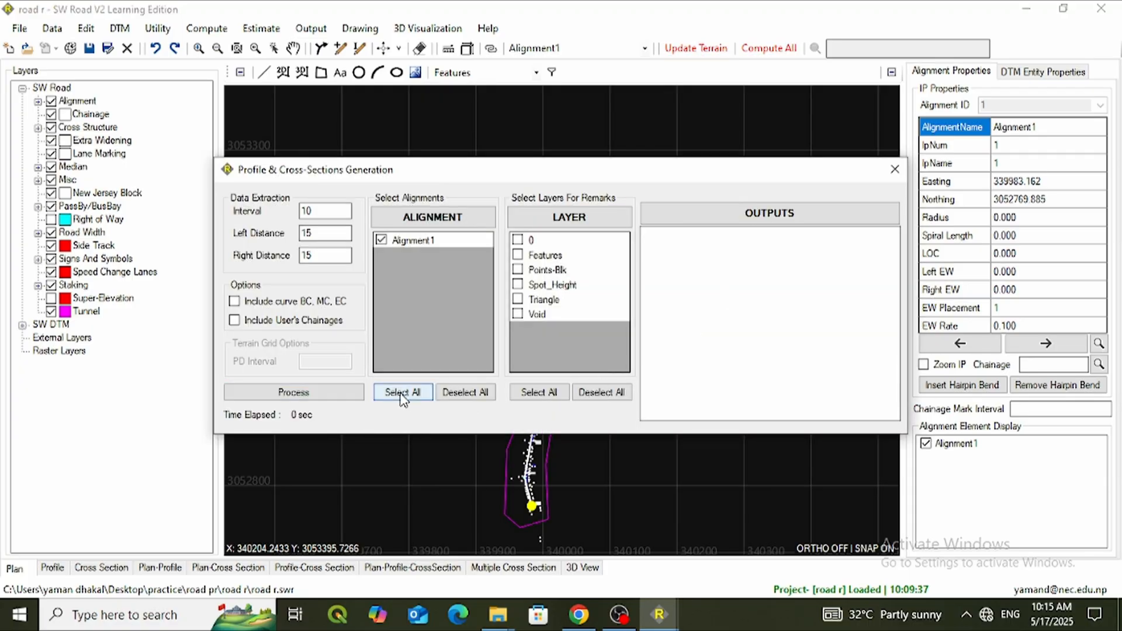
{"action": "left_click", "coordinate": [336, 400]}
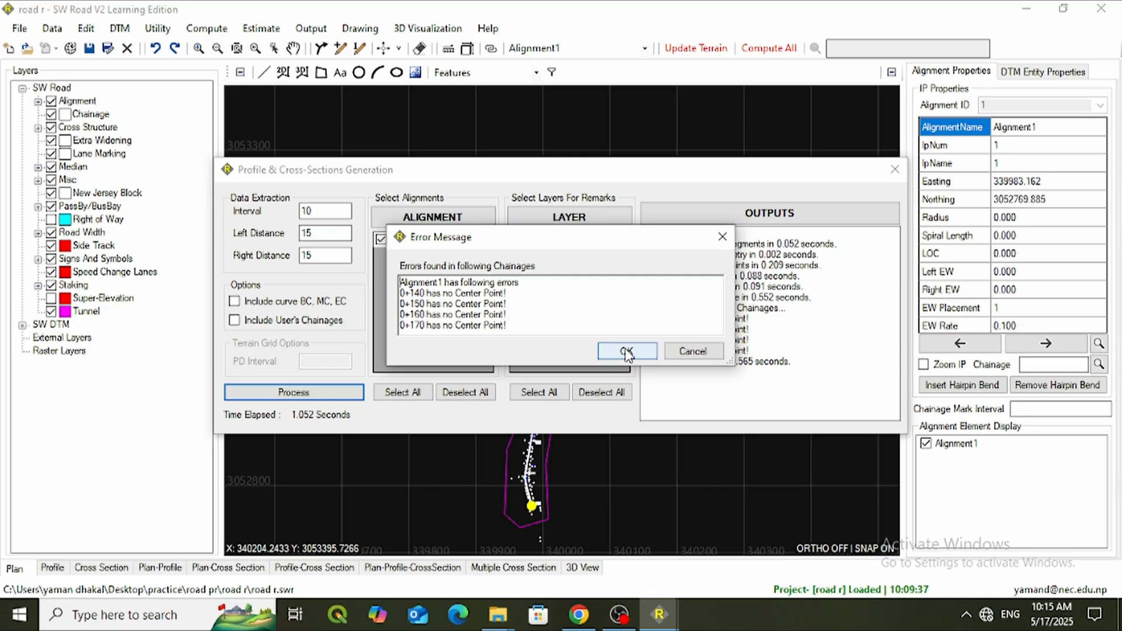
{"action": "left_click", "coordinate": [626, 352]}
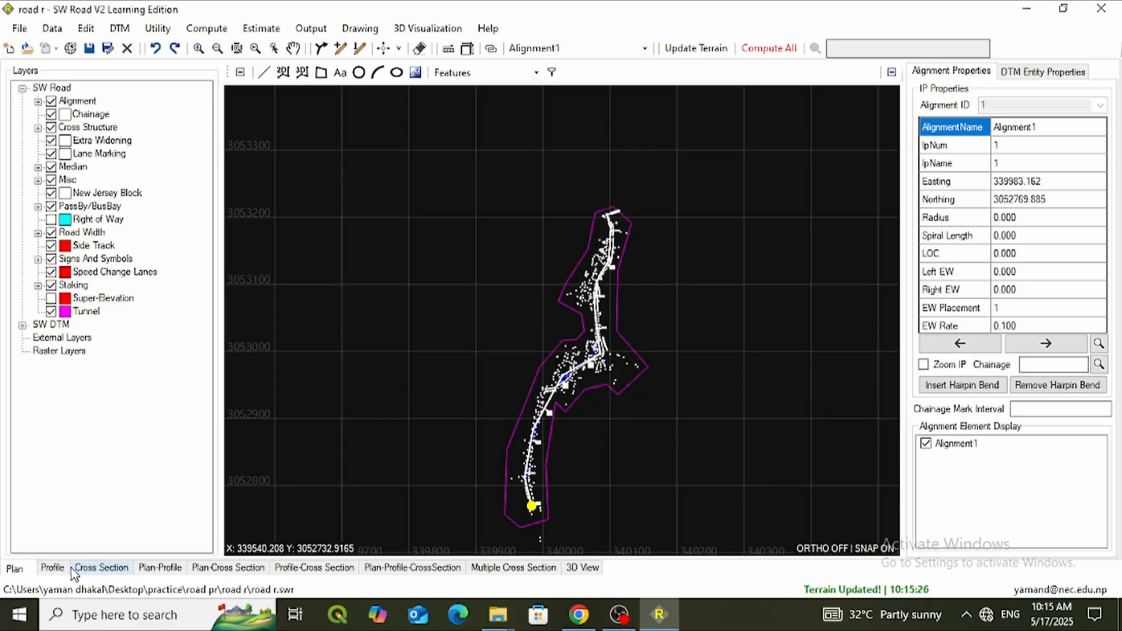
Step: Examine the profile of Alignment1, including its ground line, design line and the chainage and level table
{"action": "left_click", "coordinate": [52, 568]}
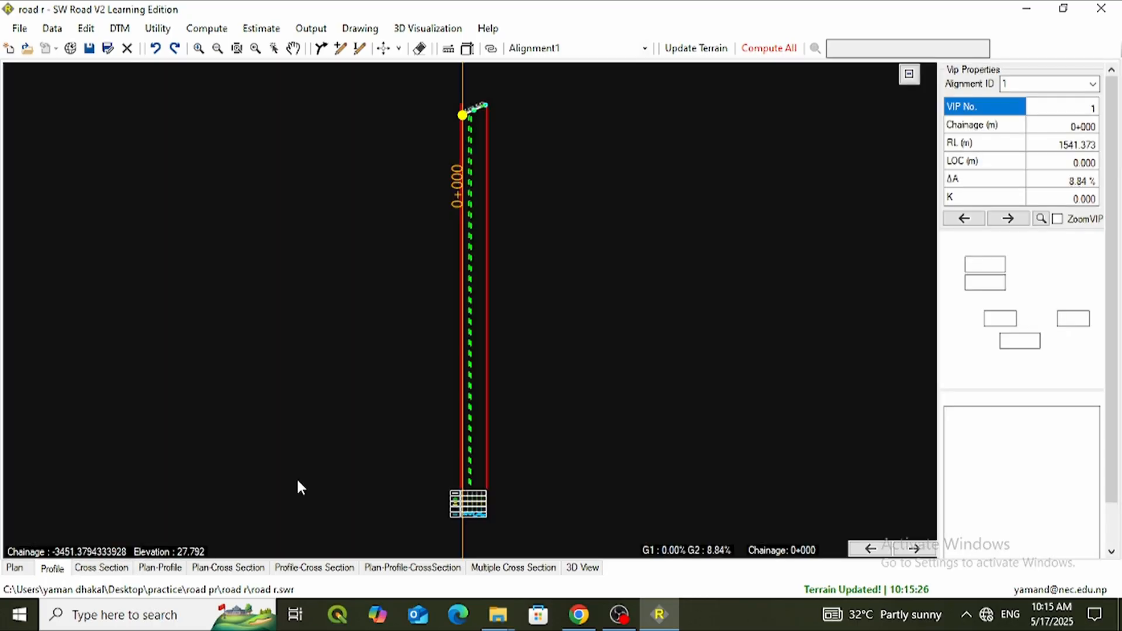
{"action": "scroll", "coordinate": [475, 134], "scroll_direction": "up", "scroll_amount": 3}
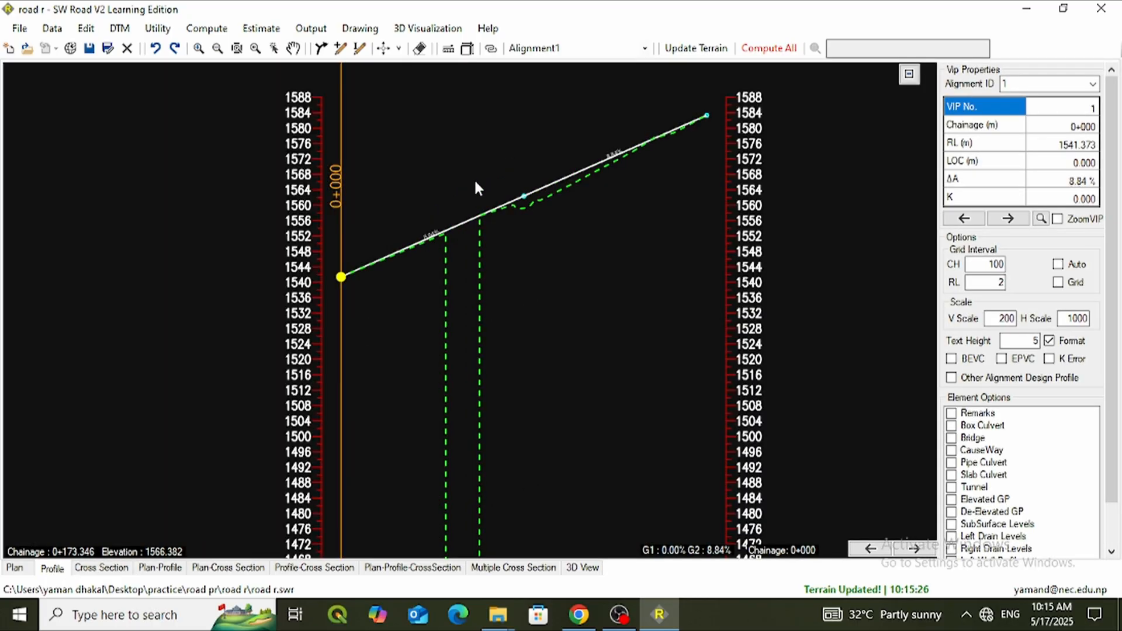
{"action": "scroll", "coordinate": [450, 239], "scroll_direction": "down", "scroll_amount": 5}
{"action": "scroll", "coordinate": [454, 412], "scroll_direction": "down", "scroll_amount": 2}
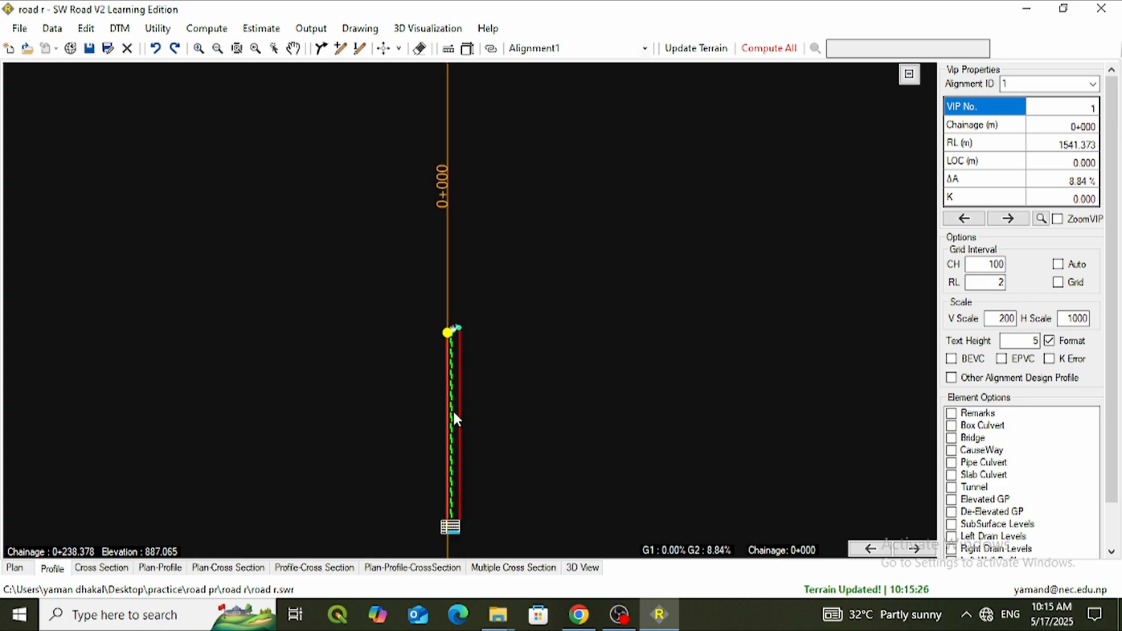
{"action": "scroll", "coordinate": [437, 496], "scroll_direction": "up", "scroll_amount": 6}
{"action": "scroll", "coordinate": [428, 365], "scroll_direction": "up", "scroll_amount": 2}
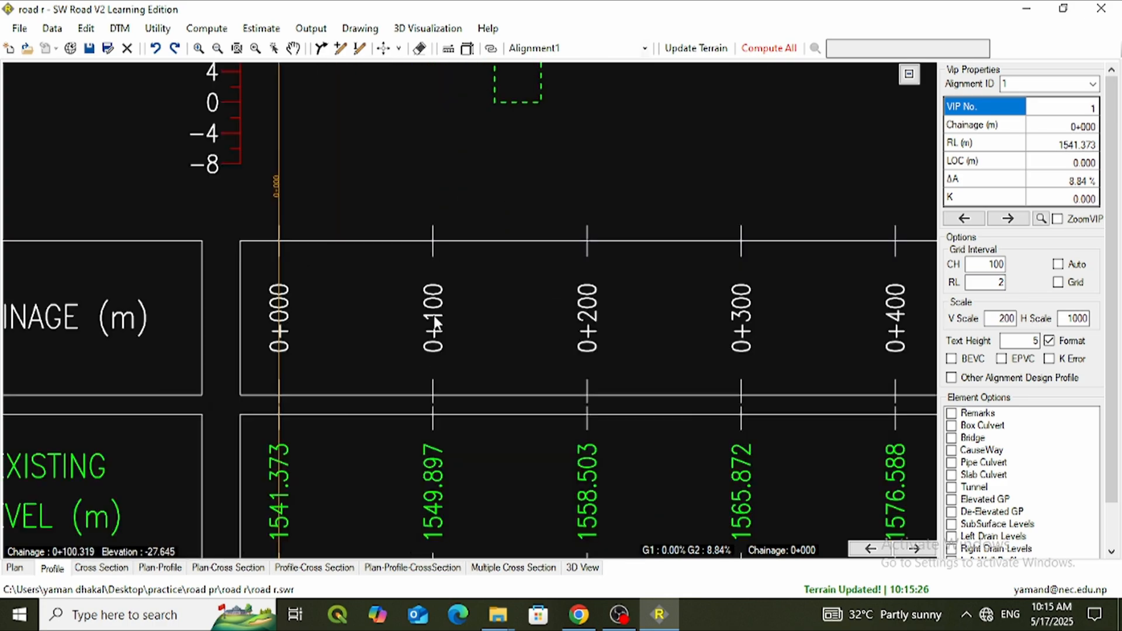
{"action": "scroll", "coordinate": [508, 247], "scroll_direction": "down", "scroll_amount": 7}
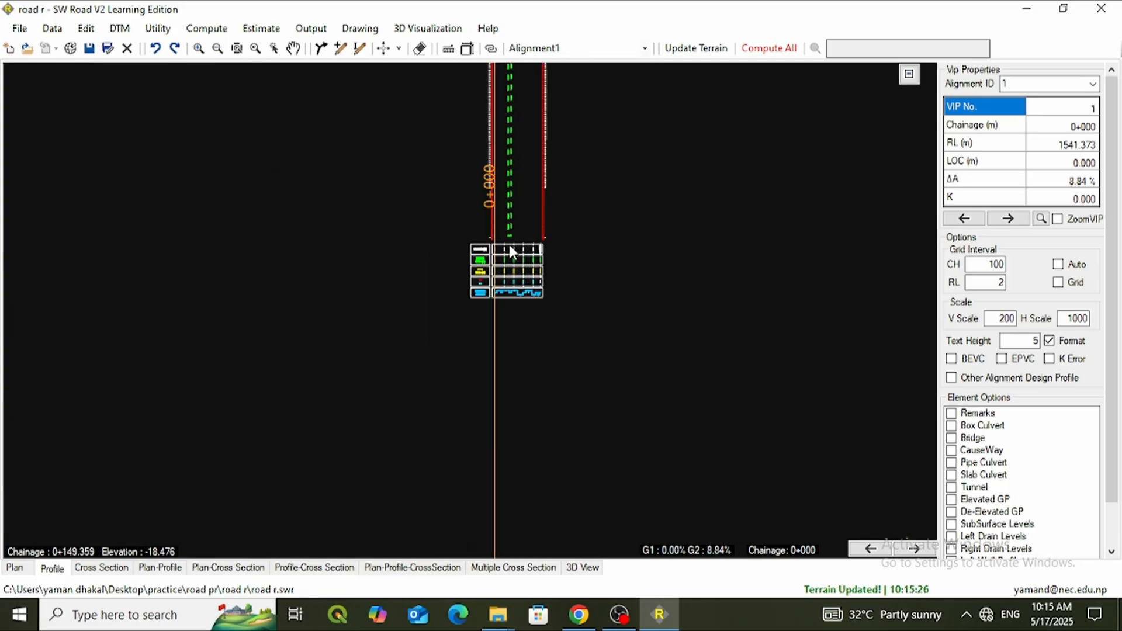
{"action": "scroll", "coordinate": [499, 122], "scroll_direction": "up", "scroll_amount": 3}
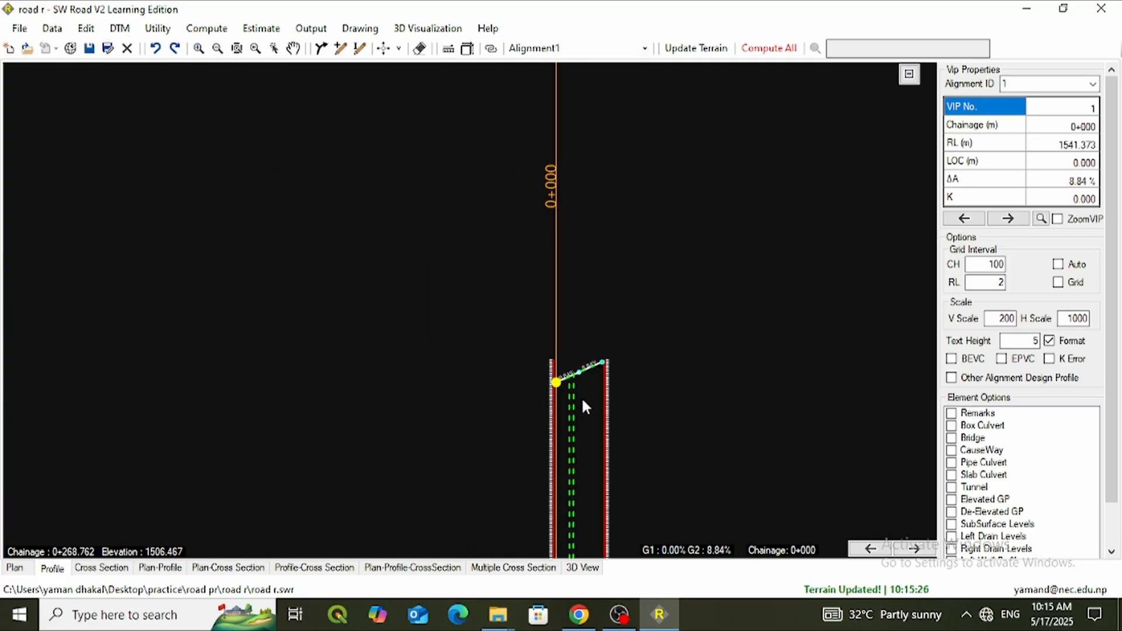
{"action": "scroll", "coordinate": [572, 389], "scroll_direction": "up", "scroll_amount": 3}
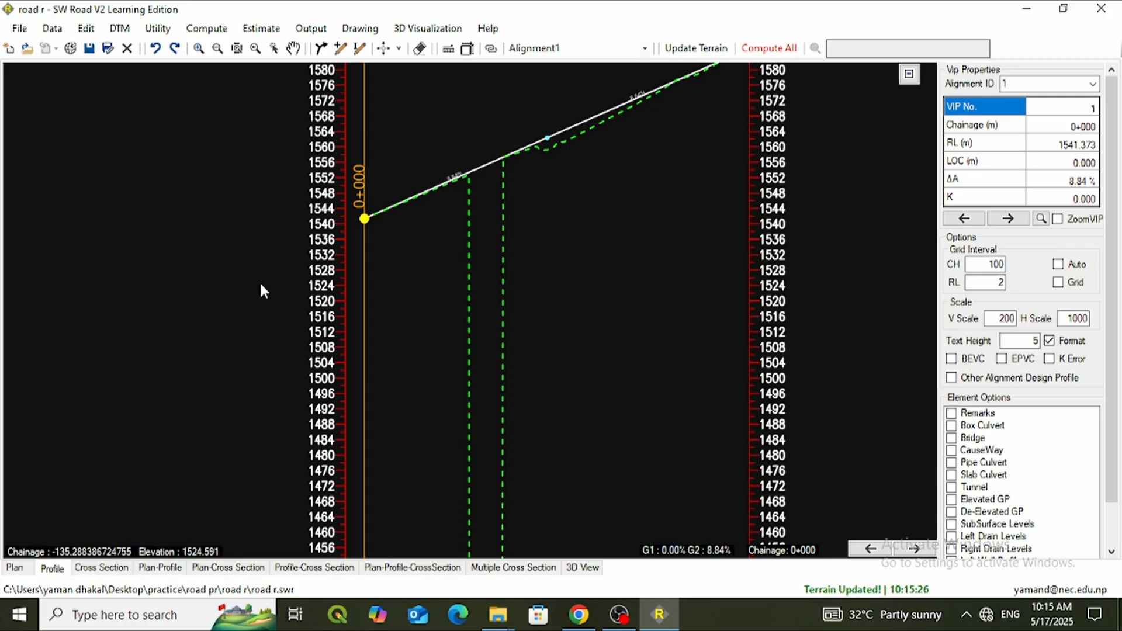
Step: Compute all design parameters of the road and show the cross-section view of Alignment1
{"action": "left_click", "coordinate": [766, 49]}
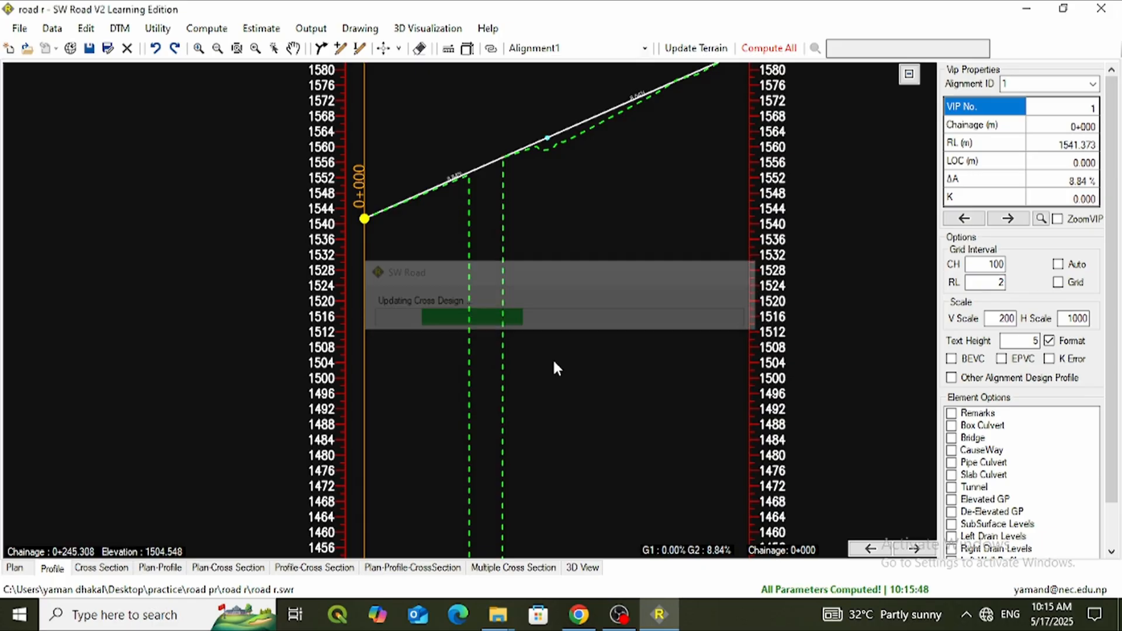
{"action": "left_click", "coordinate": [94, 568]}
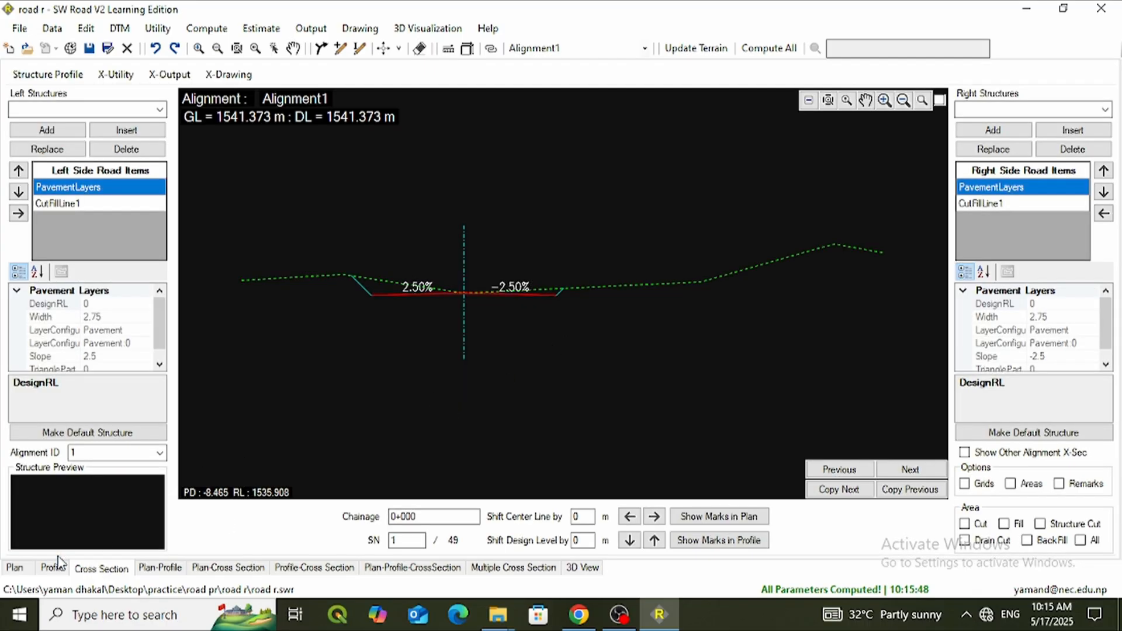
Step: In the plan view, open Alignment1's design parameters and set the carriageway road width to 3.75 m
{"action": "left_click", "coordinate": [14, 568]}
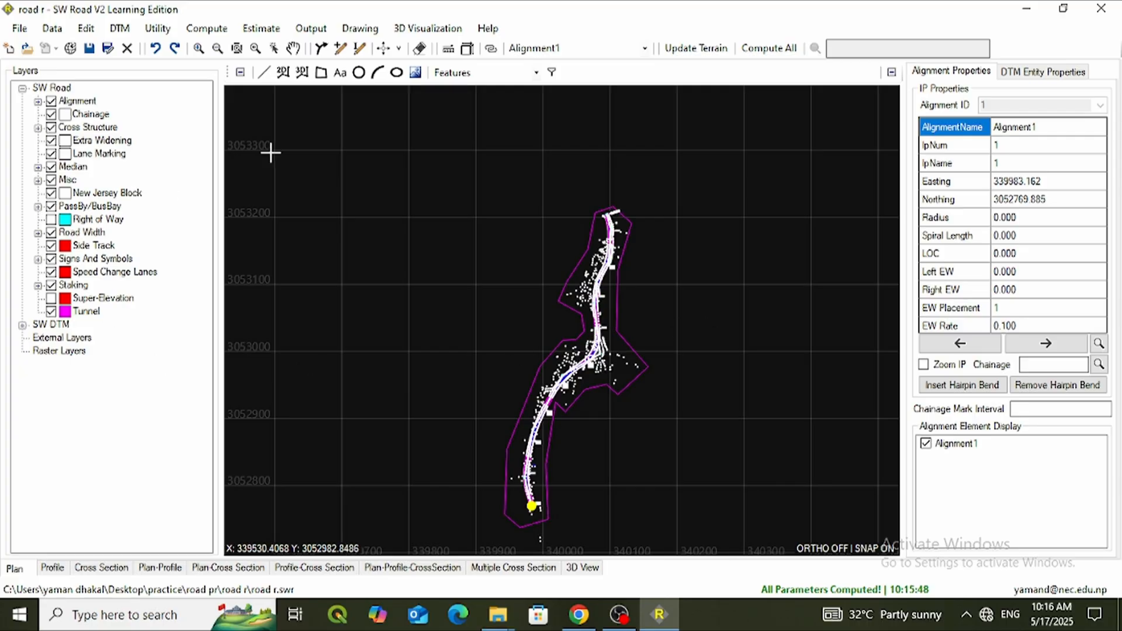
{"action": "left_click", "coordinate": [49, 29]}
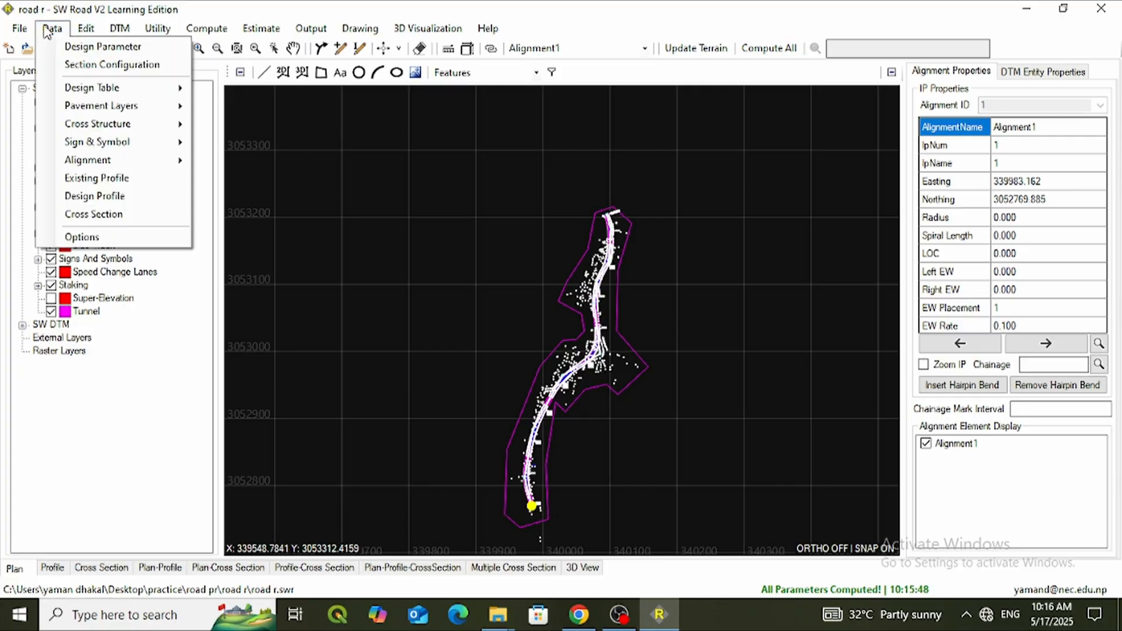
{"action": "left_click", "coordinate": [70, 48]}
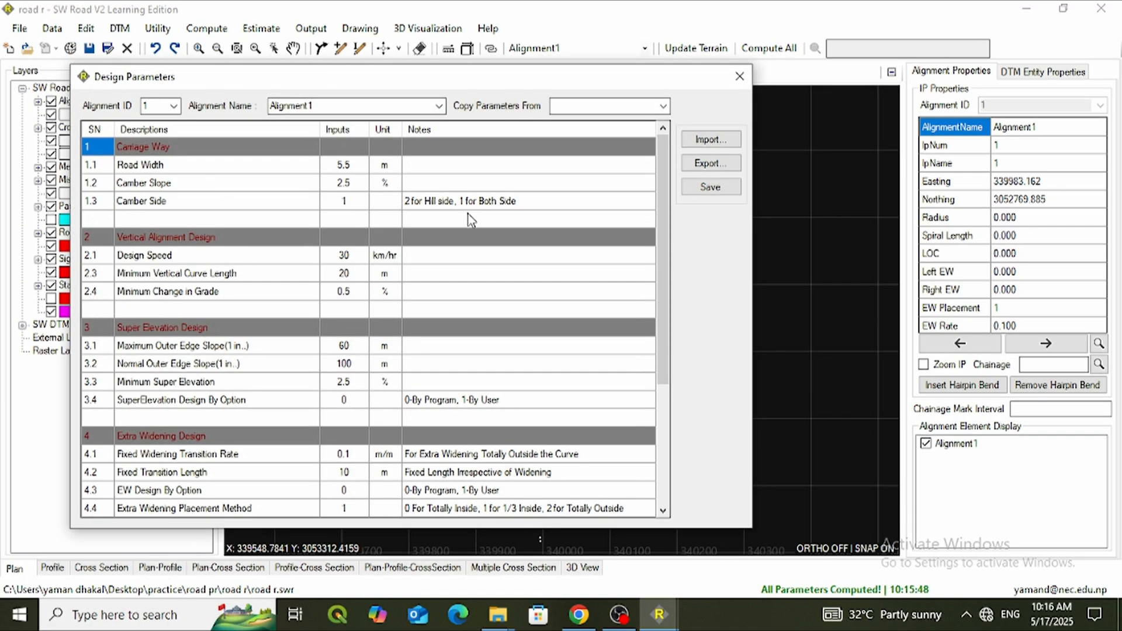
{"action": "left_click", "coordinate": [348, 169]}
{"action": "left_click", "coordinate": [348, 166]}
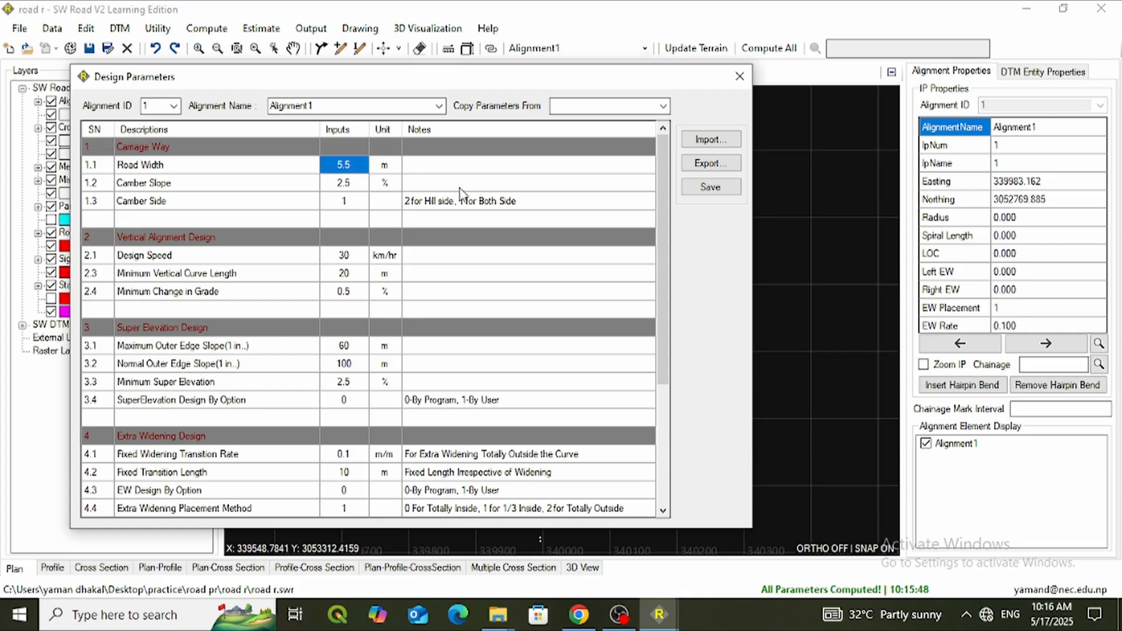
{"action": "type", "text": "3.75"}
{"action": "left_click", "coordinate": [352, 182]}
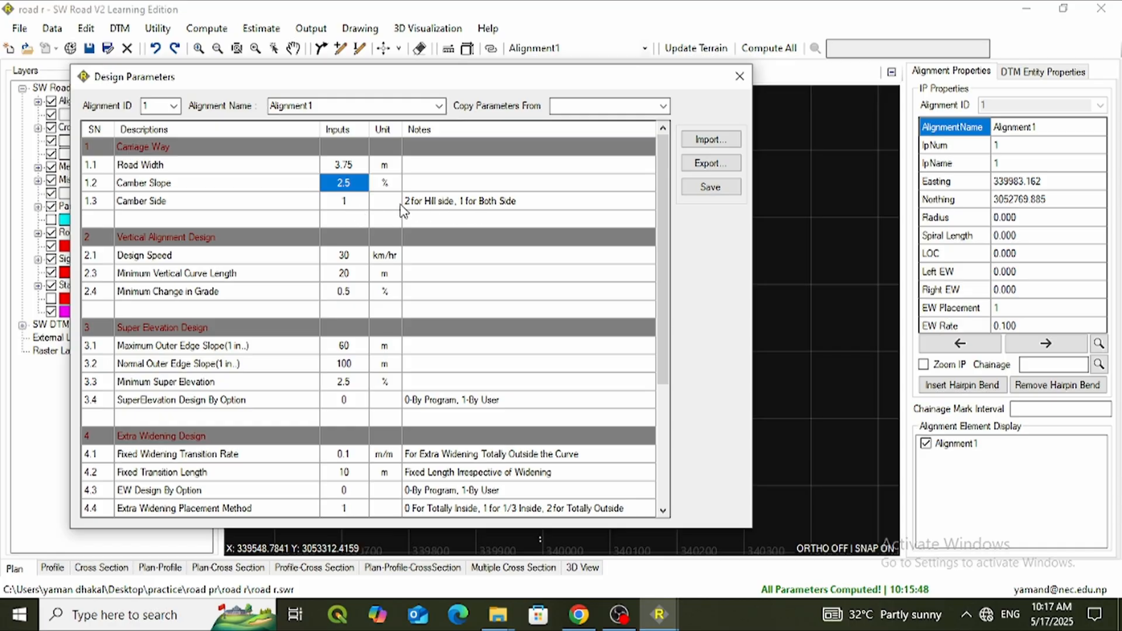
Step: Review the vertical alignment, superelevation, extra widening and right of way parameters, and save the design parameters
{"action": "left_click", "coordinate": [351, 263]}
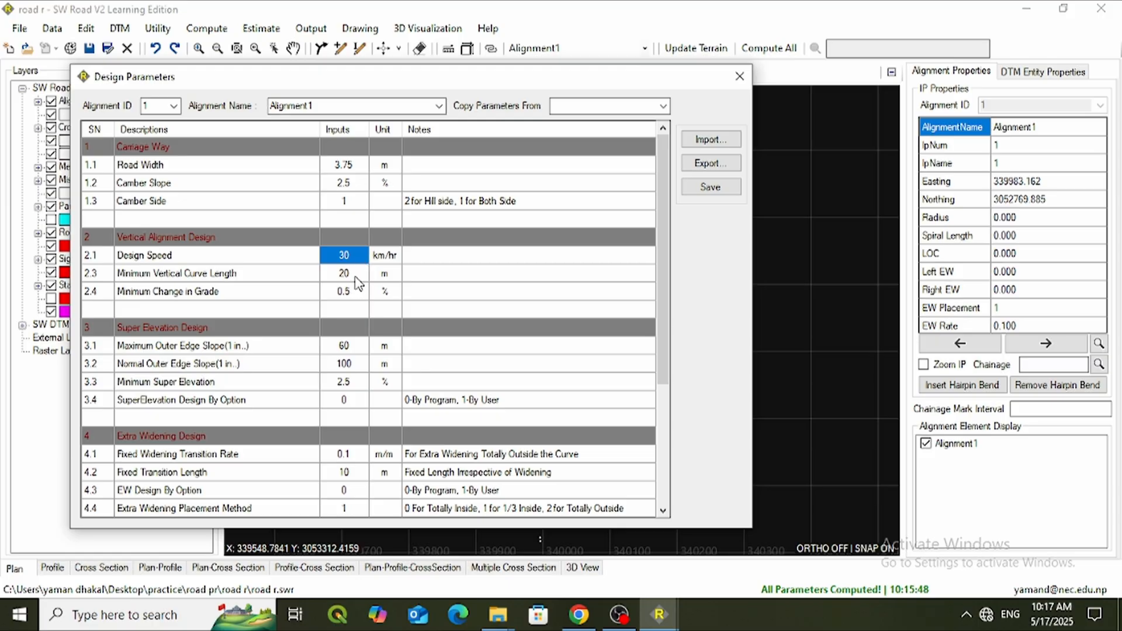
{"action": "left_click", "coordinate": [340, 278]}
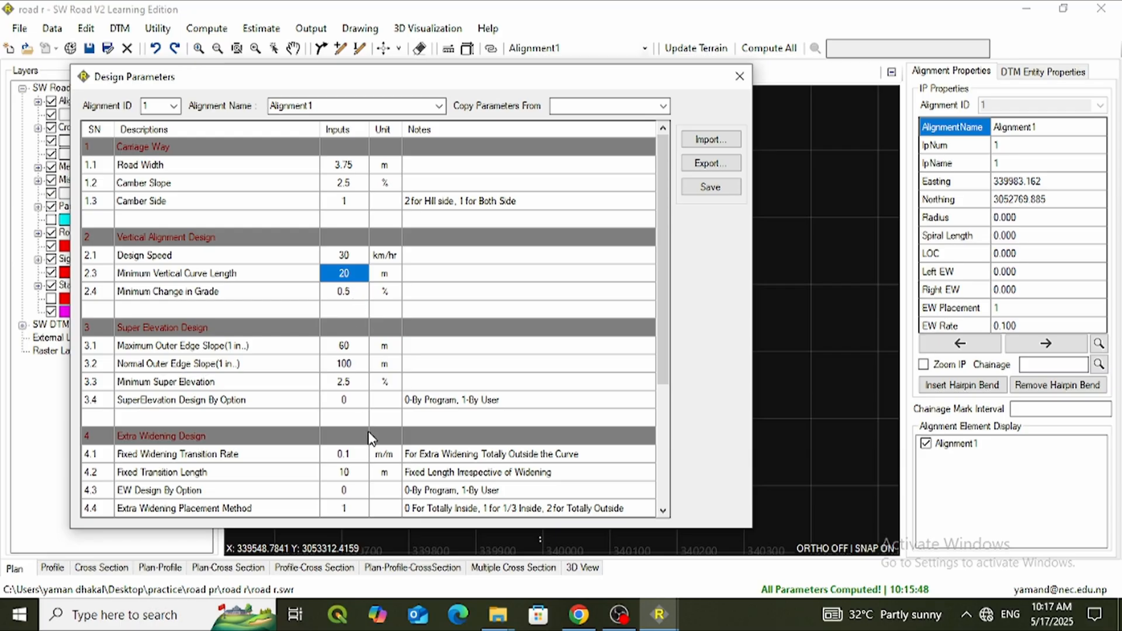
{"action": "scroll", "coordinate": [360, 427], "scroll_direction": "down", "scroll_amount": 3}
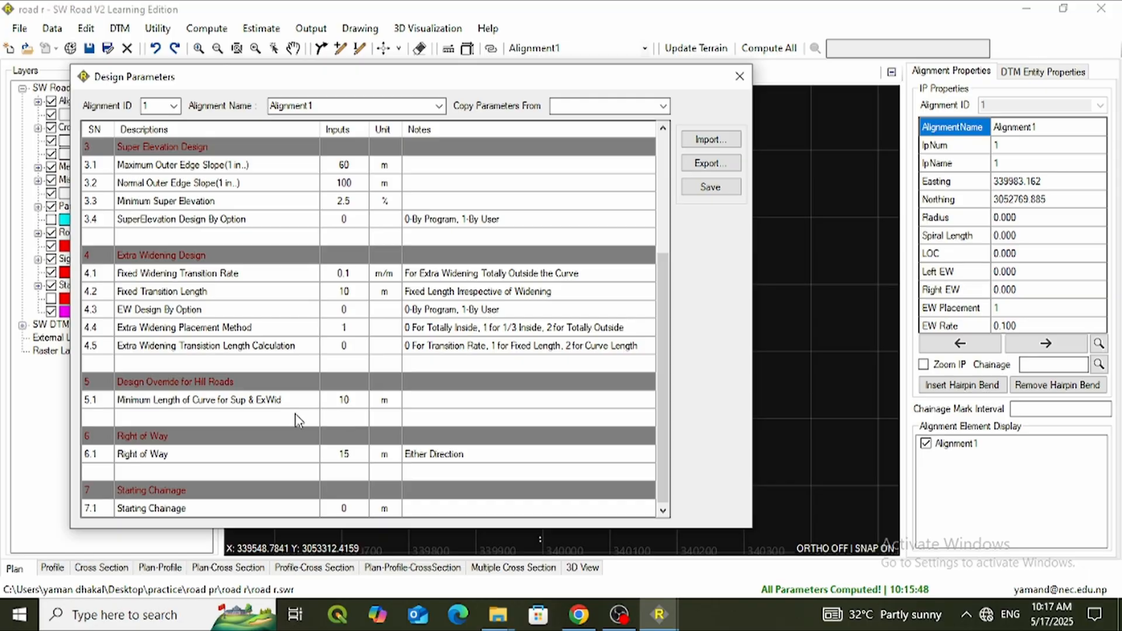
{"action": "left_click", "coordinate": [330, 455]}
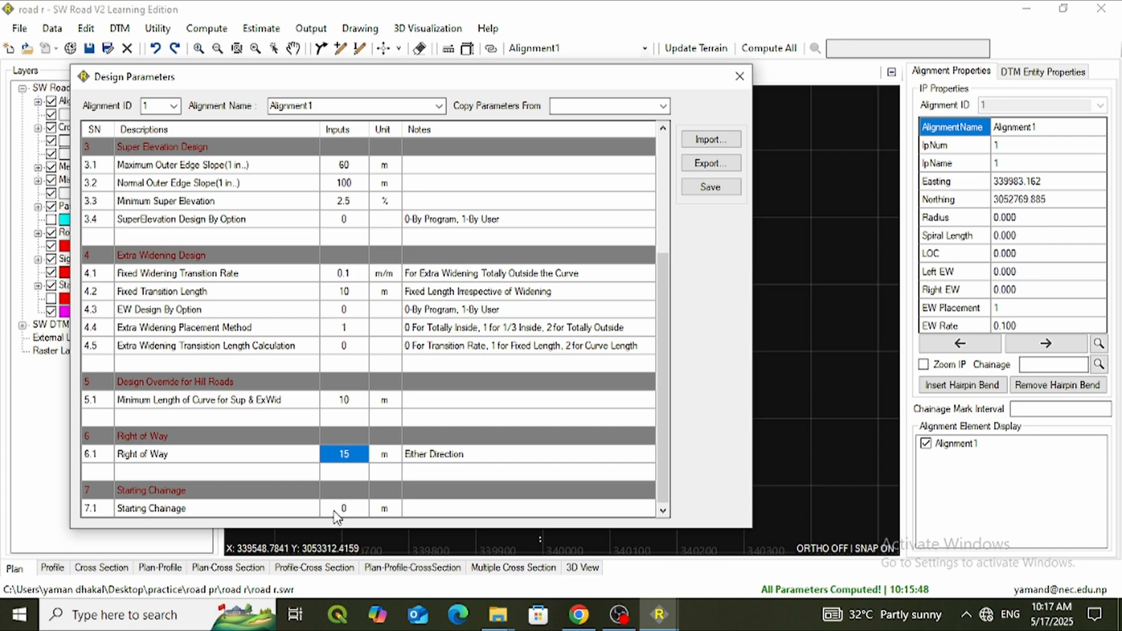
{"action": "scroll", "coordinate": [379, 303], "scroll_direction": "up", "scroll_amount": 4}
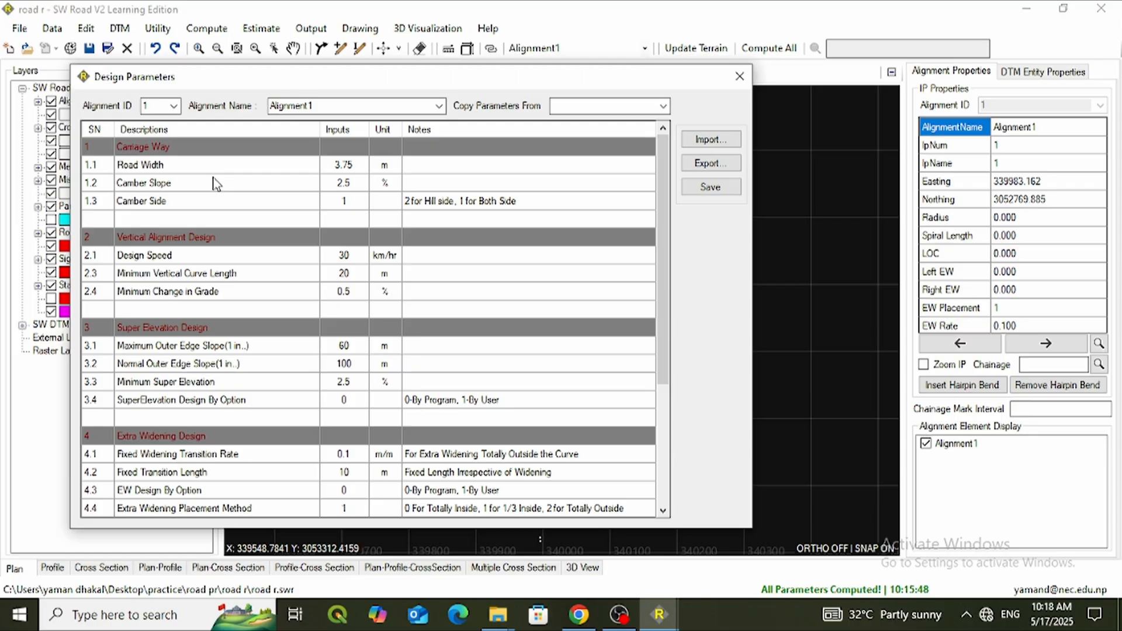
{"action": "left_click", "coordinate": [697, 192]}
{"action": "left_click", "coordinate": [739, 78]}
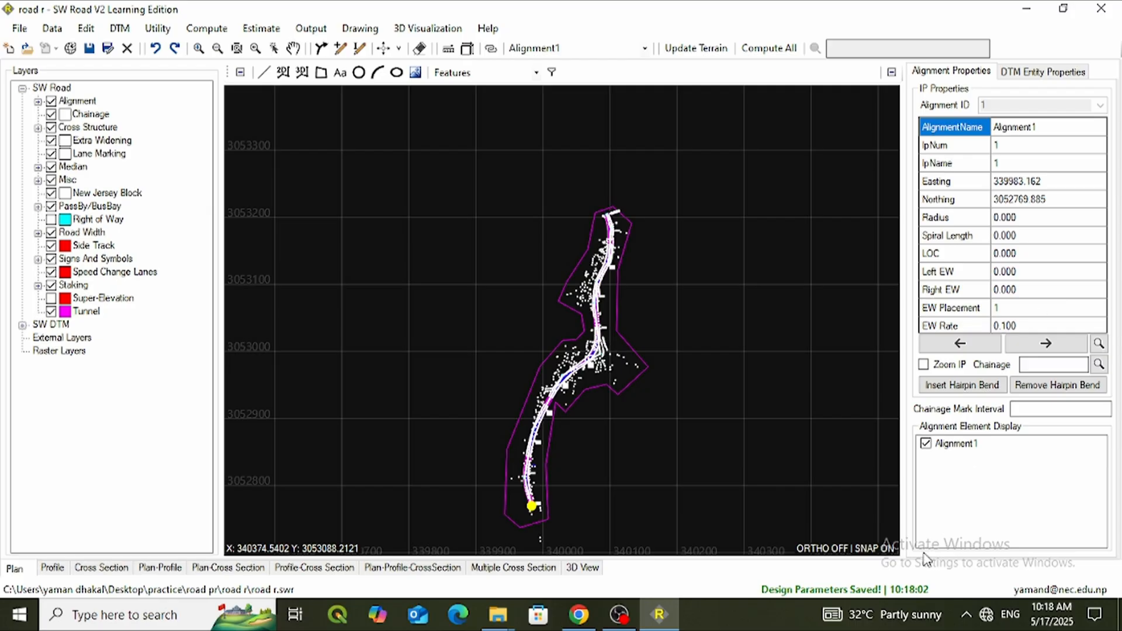
Step: Set the curve radius of intersection point 2 on Alignment1 to 100
{"action": "scroll", "coordinate": [527, 512], "scroll_direction": "up", "scroll_amount": 3}
{"action": "scroll", "coordinate": [581, 458], "scroll_direction": "up", "scroll_amount": 1}
{"action": "scroll", "coordinate": [594, 459], "scroll_direction": "down", "scroll_amount": 3}
{"action": "scroll", "coordinate": [598, 388], "scroll_direction": "up", "scroll_amount": 2}
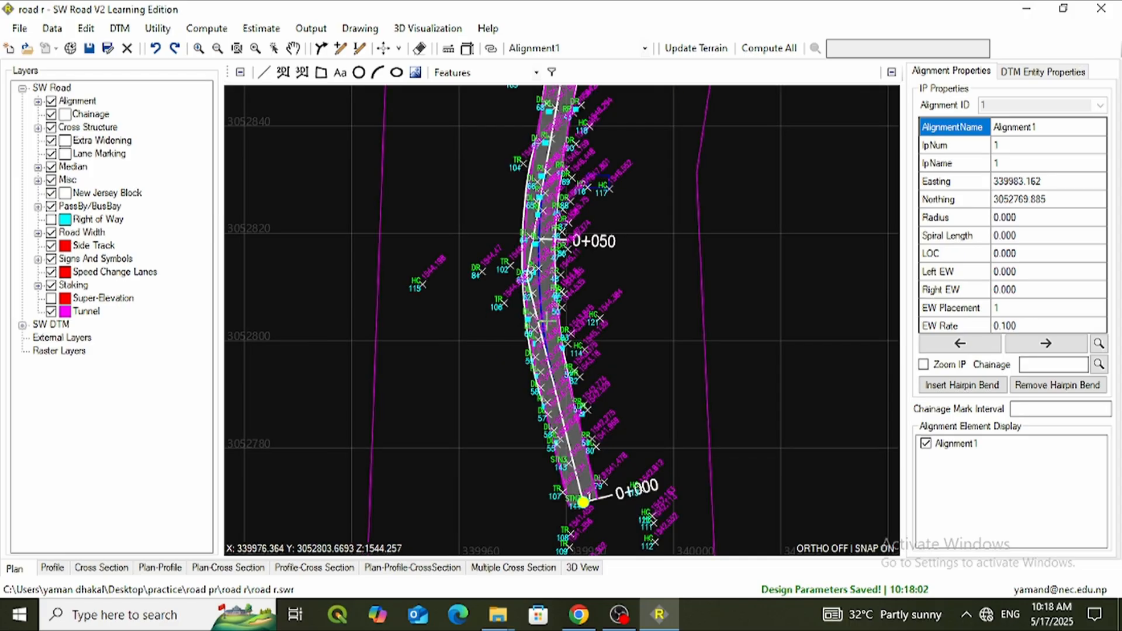
{"action": "scroll", "coordinate": [526, 310], "scroll_direction": "up", "scroll_amount": 3}
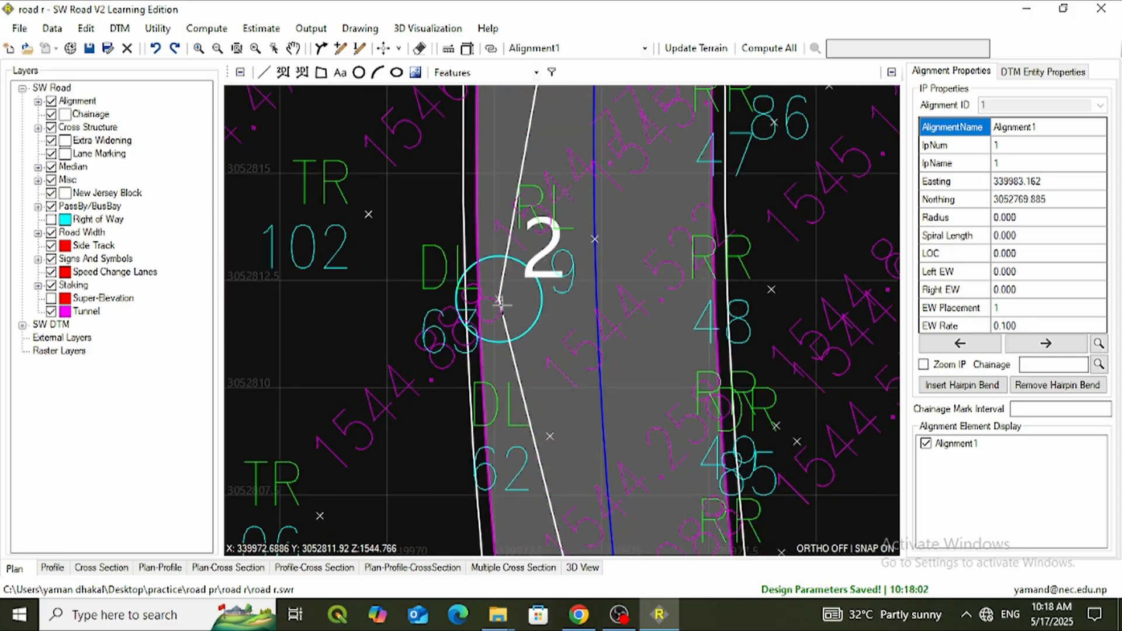
{"action": "scroll", "coordinate": [501, 303], "scroll_direction": "down", "scroll_amount": 2}
{"action": "scroll", "coordinate": [504, 316], "scroll_direction": "down", "scroll_amount": 1}
{"action": "scroll", "coordinate": [509, 323], "scroll_direction": "up", "scroll_amount": 1}
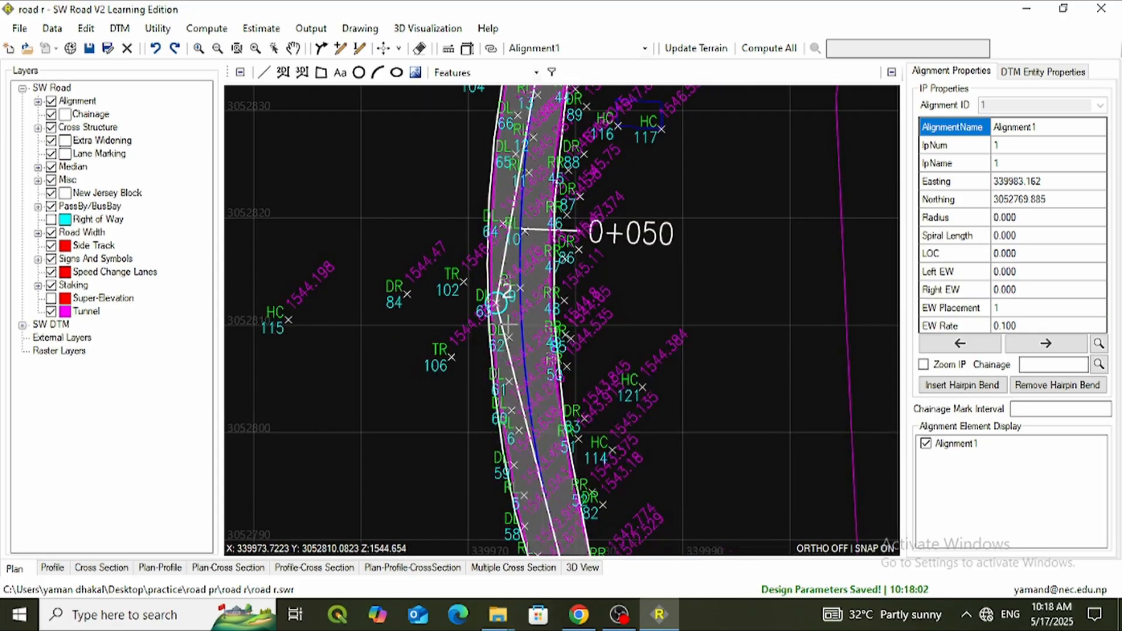
{"action": "scroll", "coordinate": [508, 318], "scroll_direction": "down", "scroll_amount": 1}
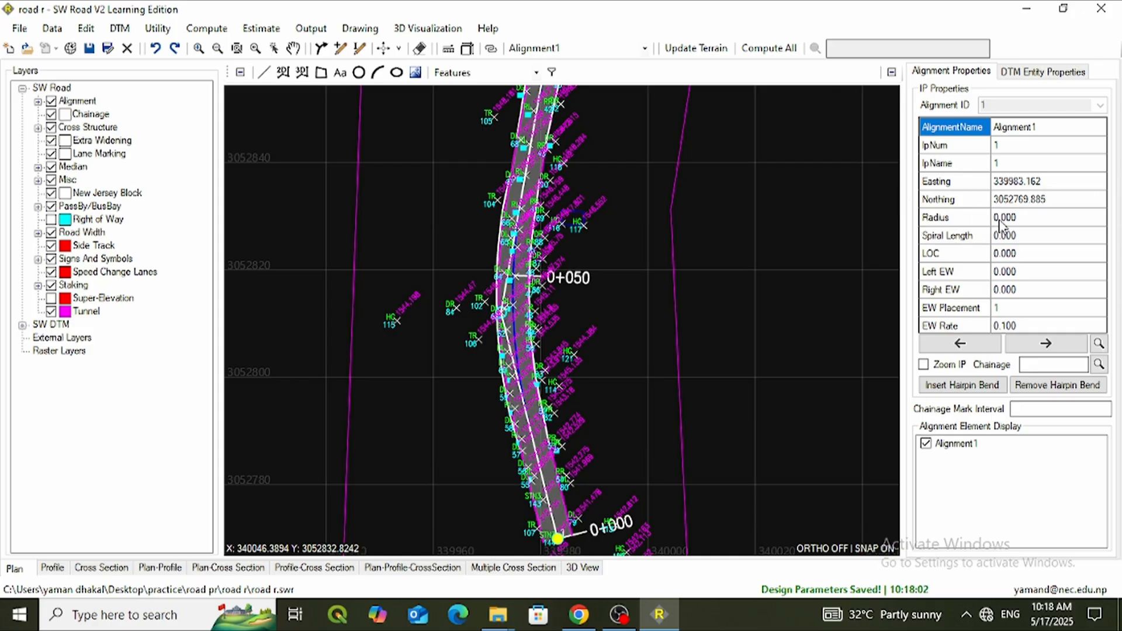
{"action": "left_click", "coordinate": [1058, 351]}
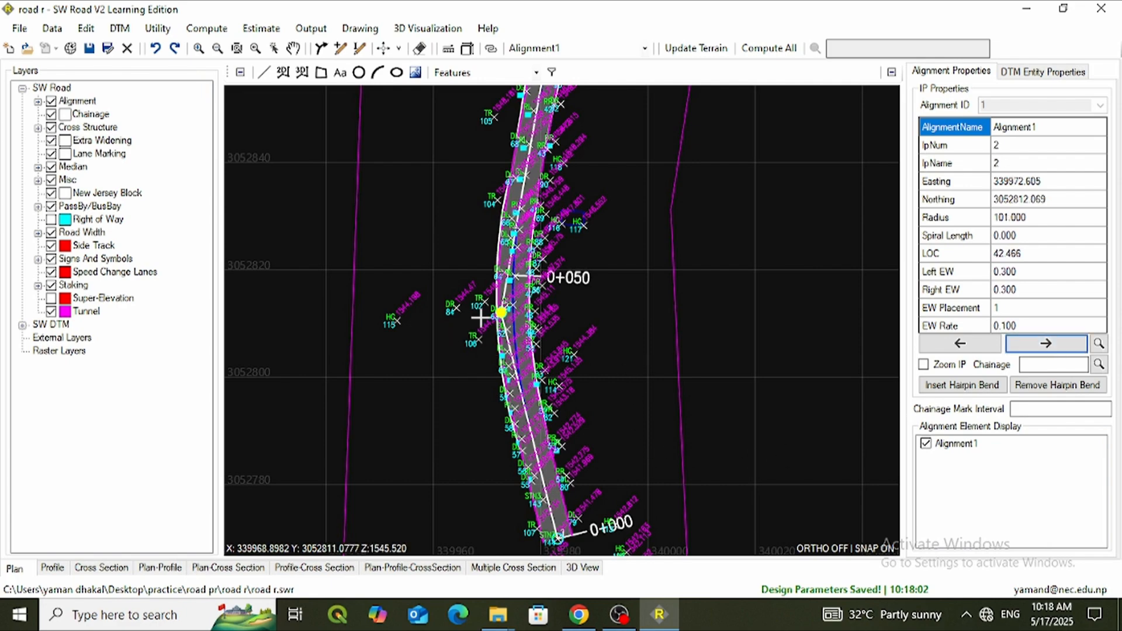
{"action": "left_click", "coordinate": [1045, 219]}
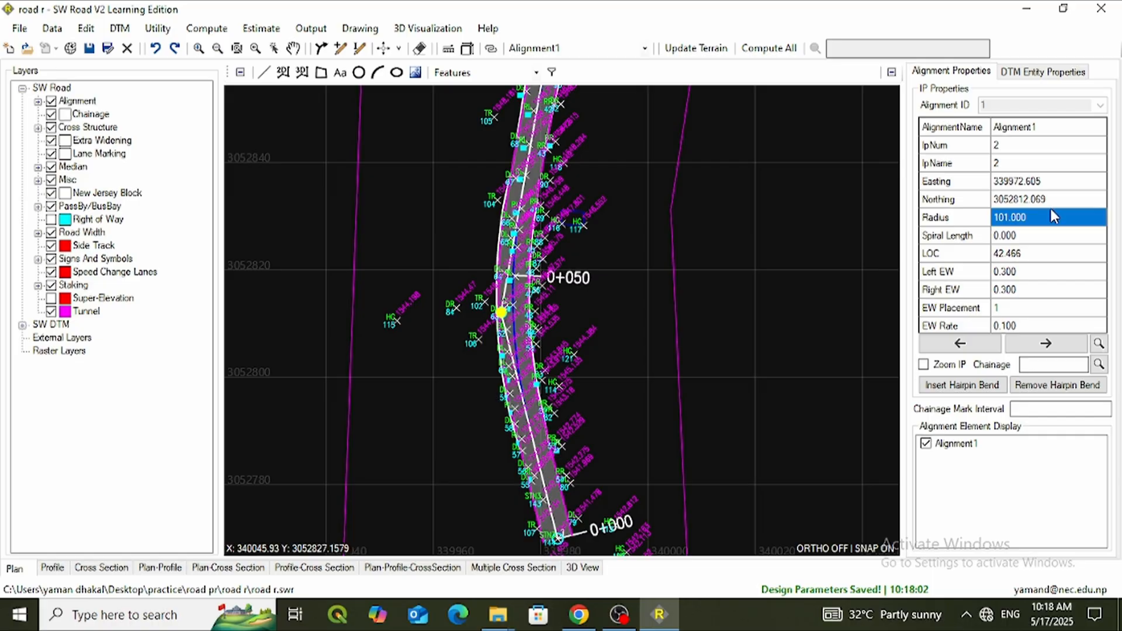
{"action": "type", "text": "1"}
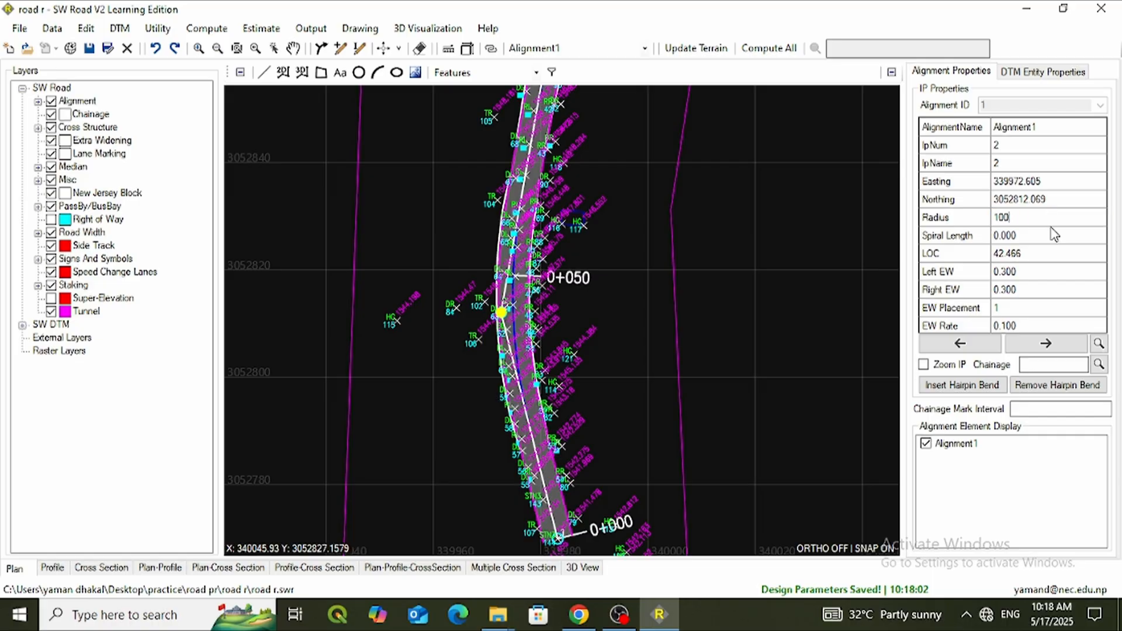
{"action": "key", "text": "Return"}
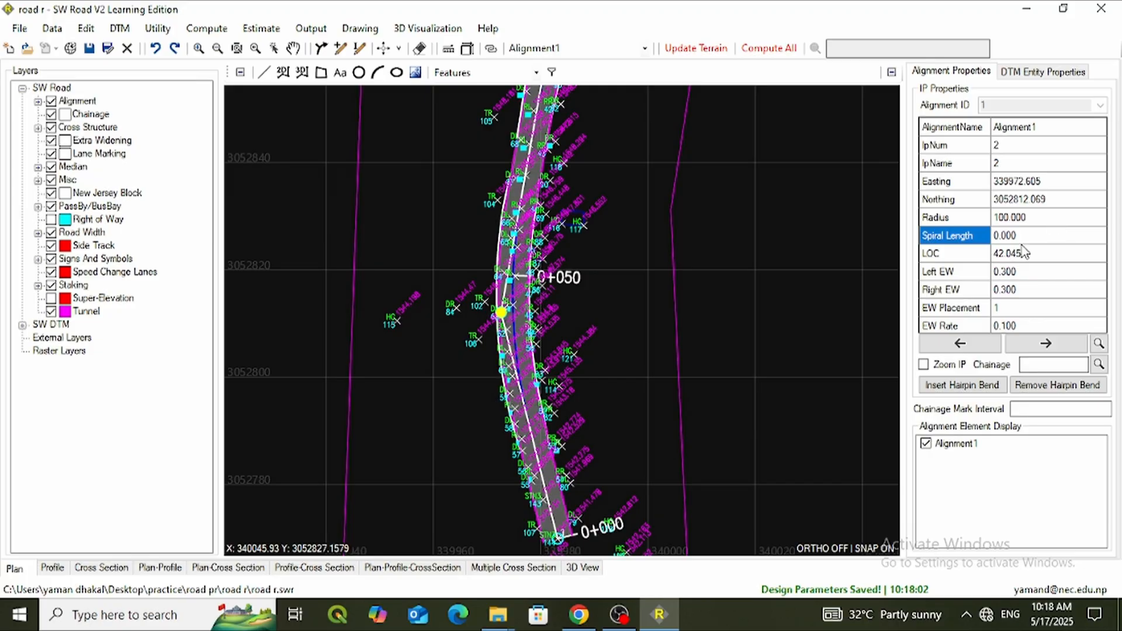
Step: Move the node of intersection point 3 across the road onto survey point RR 38
{"action": "left_click", "coordinate": [1054, 347]}
{"action": "scroll", "coordinate": [766, 333], "scroll_direction": "down", "scroll_amount": 5}
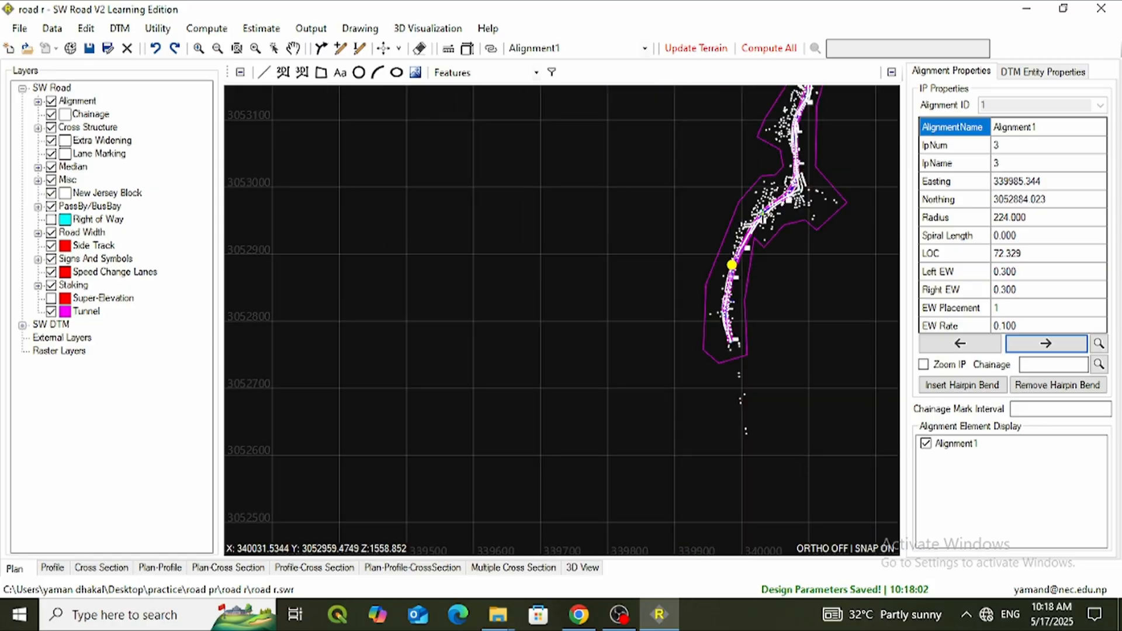
{"action": "scroll", "coordinate": [763, 215], "scroll_direction": "up", "scroll_amount": 4}
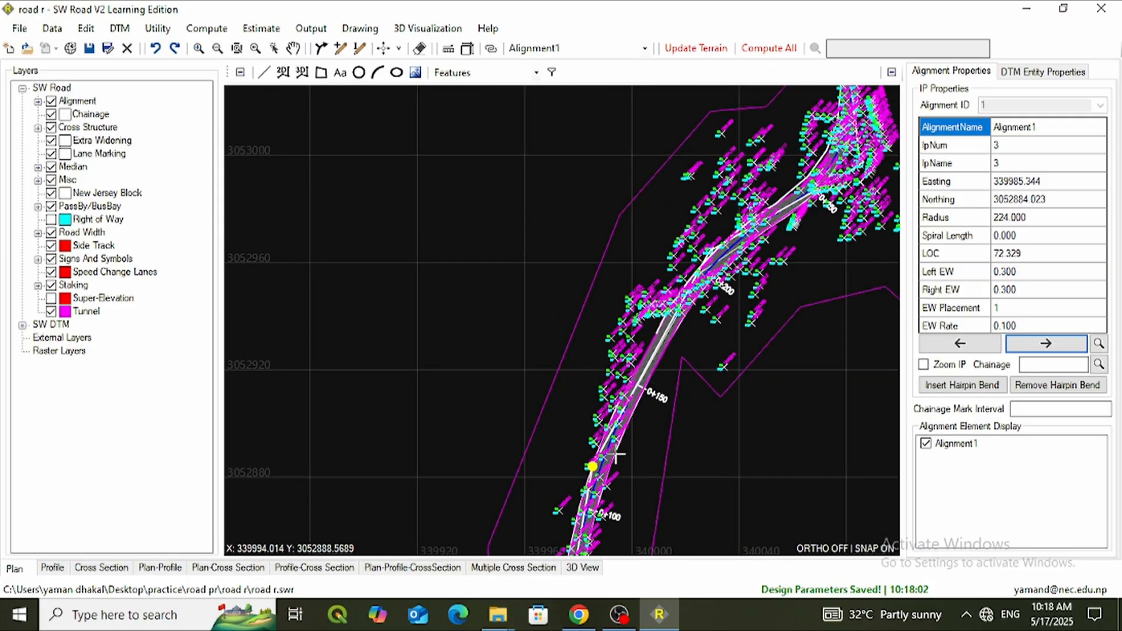
{"action": "scroll", "coordinate": [591, 465], "scroll_direction": "up", "scroll_amount": 4}
{"action": "scroll", "coordinate": [552, 428], "scroll_direction": "down", "scroll_amount": 1}
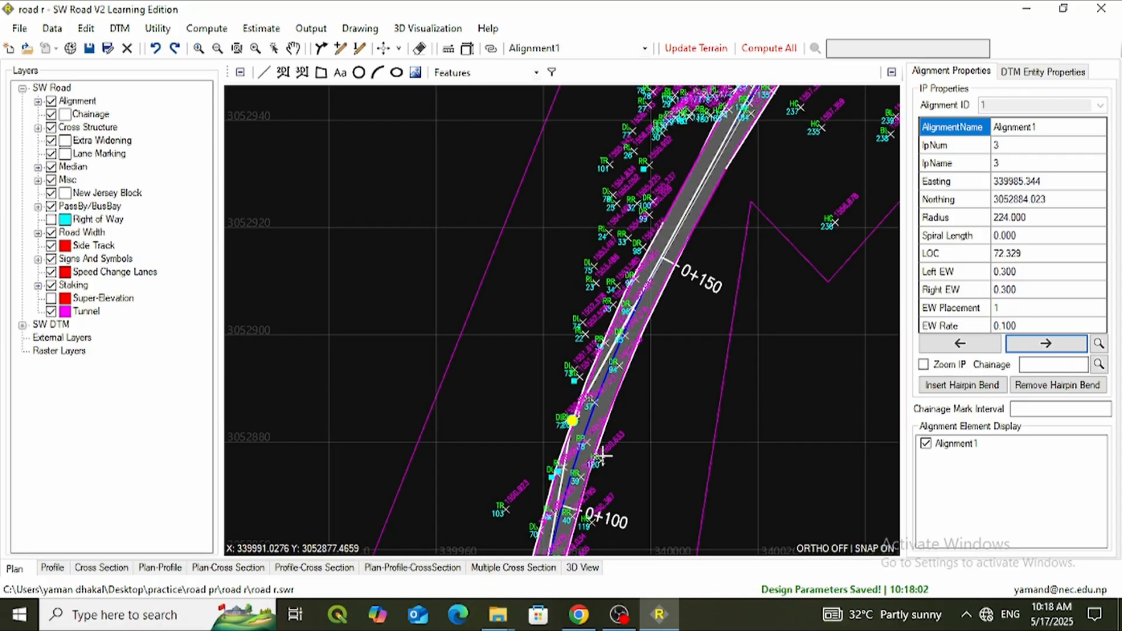
{"action": "scroll", "coordinate": [559, 426], "scroll_direction": "up", "scroll_amount": 6}
{"action": "scroll", "coordinate": [631, 362], "scroll_direction": "down", "scroll_amount": 1}
{"action": "scroll", "coordinate": [635, 371], "scroll_direction": "up", "scroll_amount": 1}
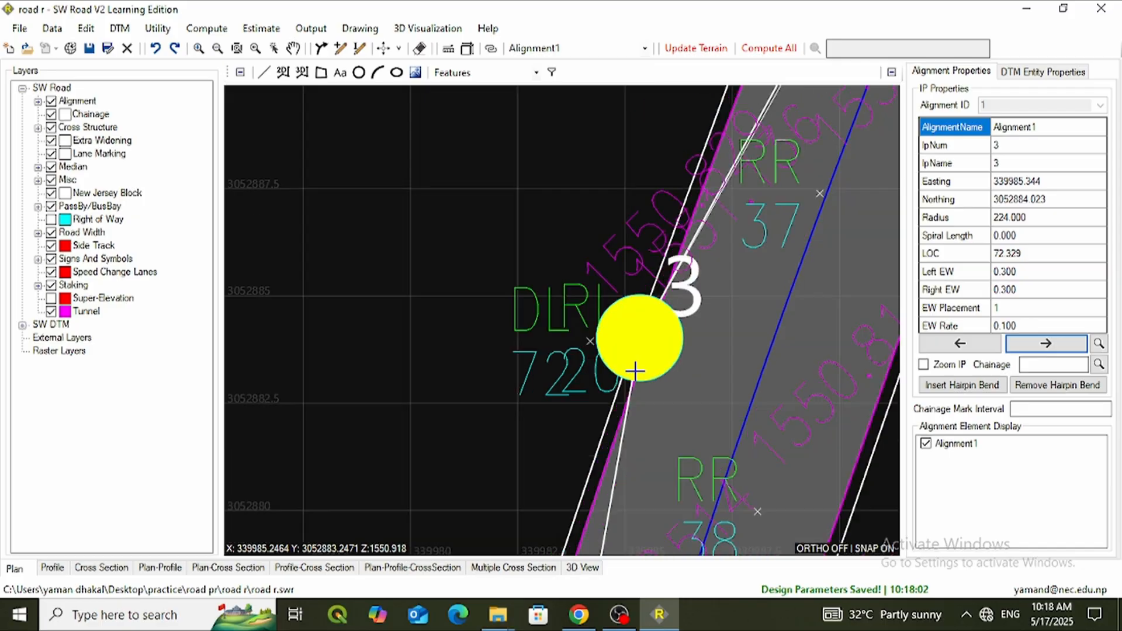
{"action": "scroll", "coordinate": [635, 370], "scroll_direction": "up", "scroll_amount": 2}
{"action": "left_click", "coordinate": [379, 51]}
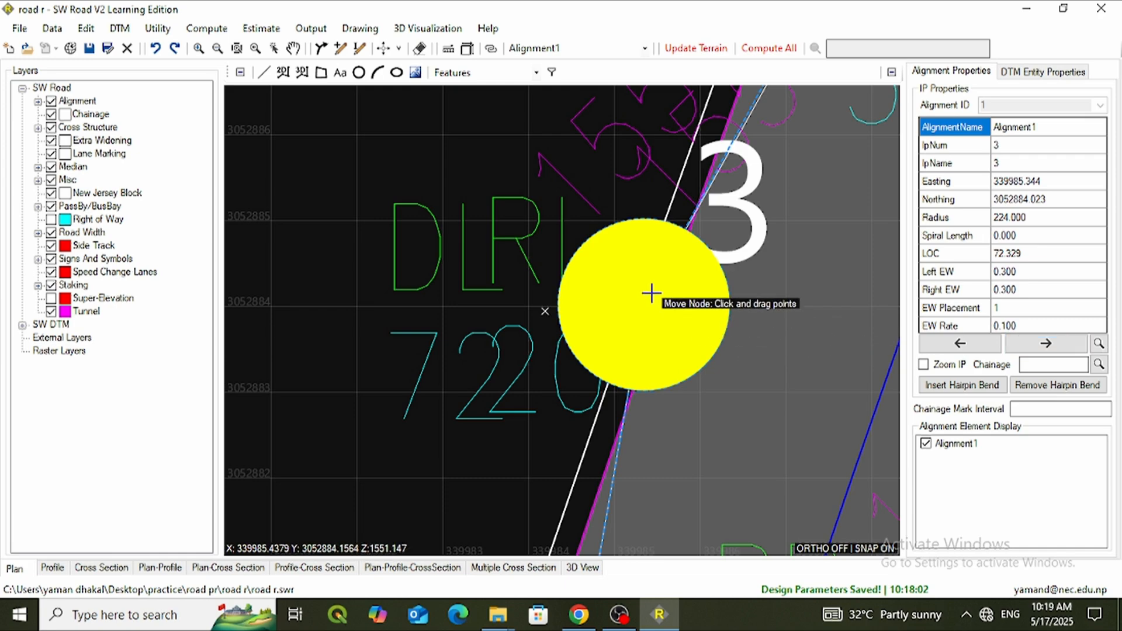
{"action": "scroll", "coordinate": [651, 293], "scroll_direction": "down", "scroll_amount": 4}
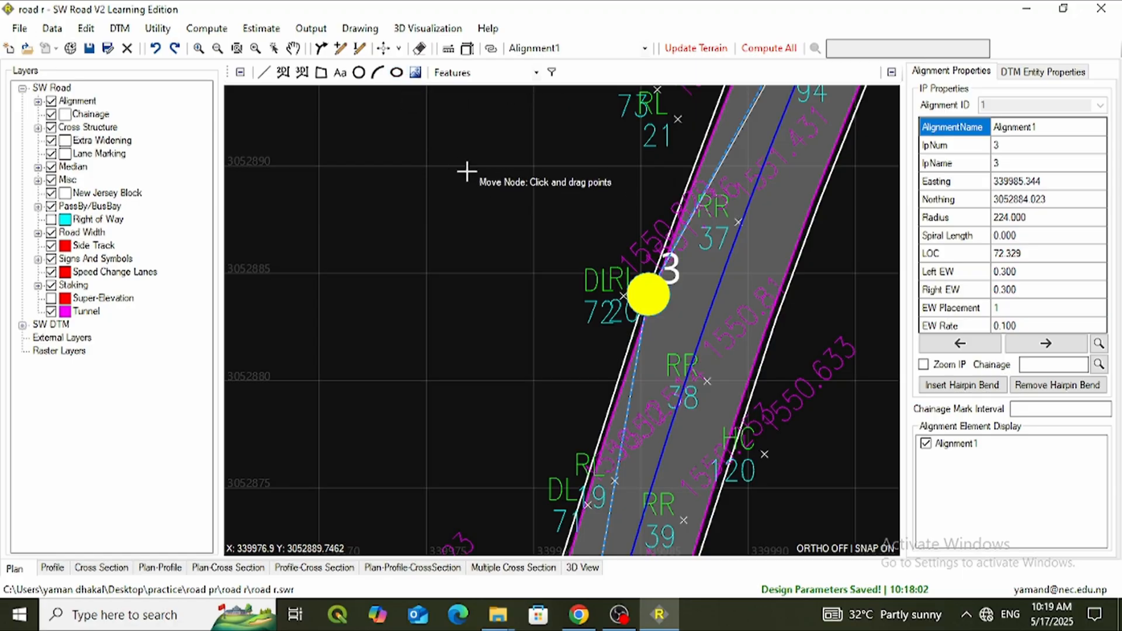
{"action": "left_click_drag", "start_coordinate": [647, 294], "coordinate": [706, 379]}
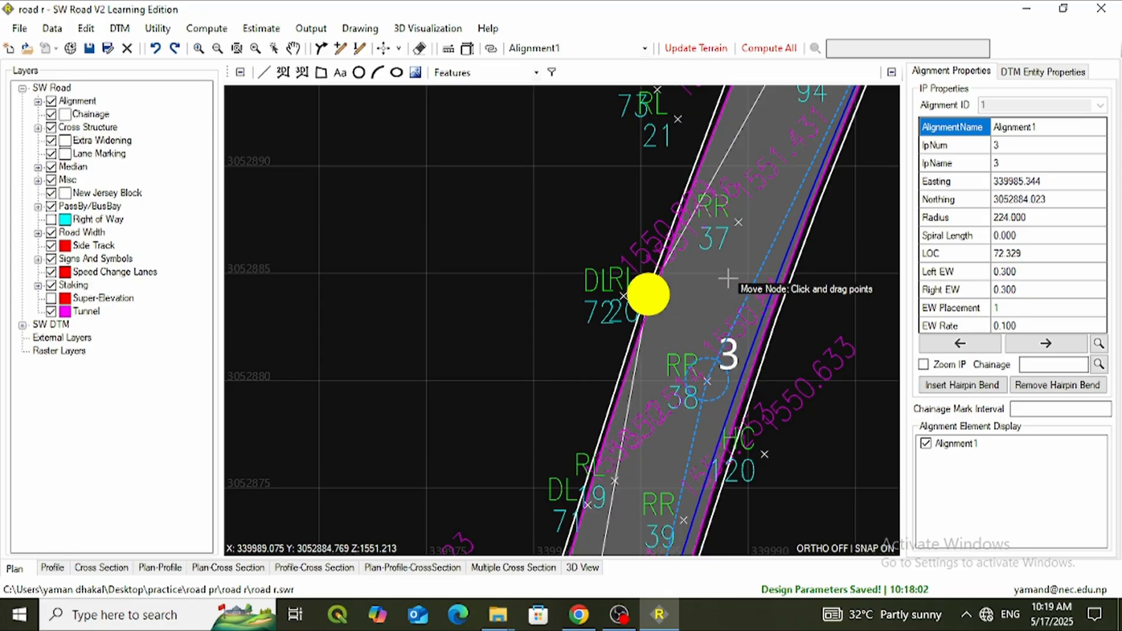
{"action": "scroll", "coordinate": [801, 310], "scroll_direction": "down", "scroll_amount": 2}
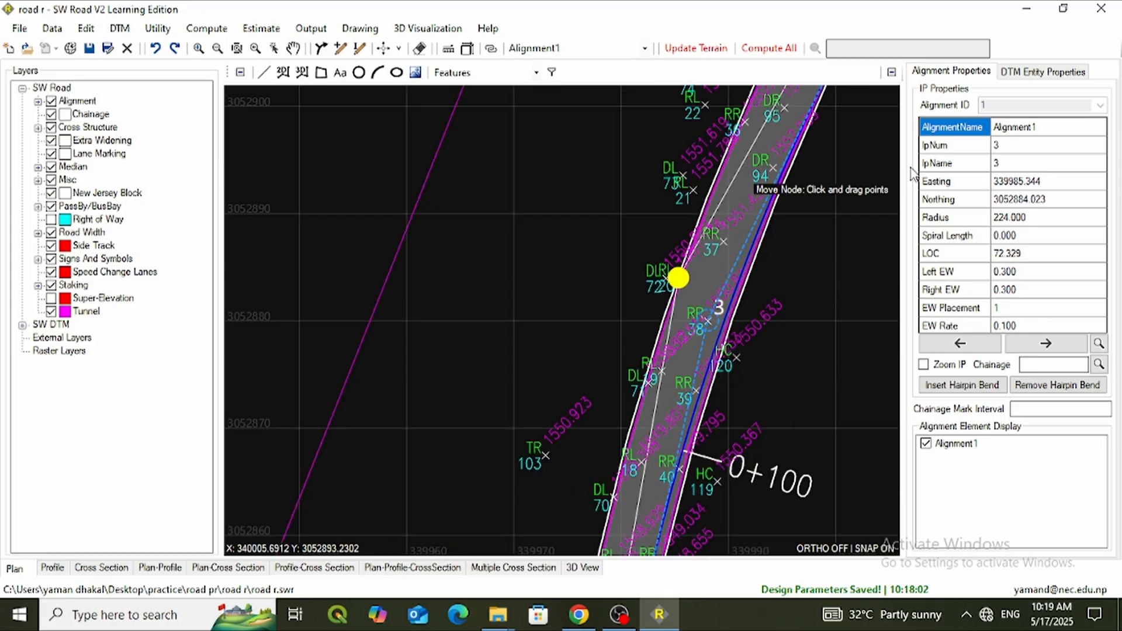
Step: Try to update the terrain and recompute all parameters for the modified alignment
{"action": "left_click", "coordinate": [695, 48]}
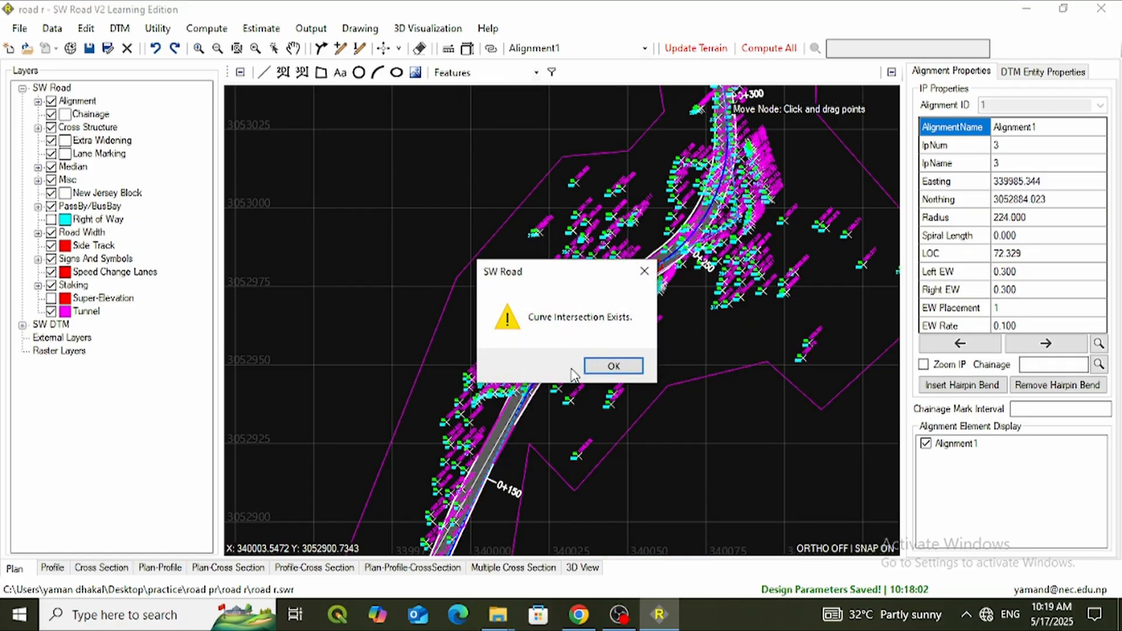
{"action": "left_click", "coordinate": [613, 367]}
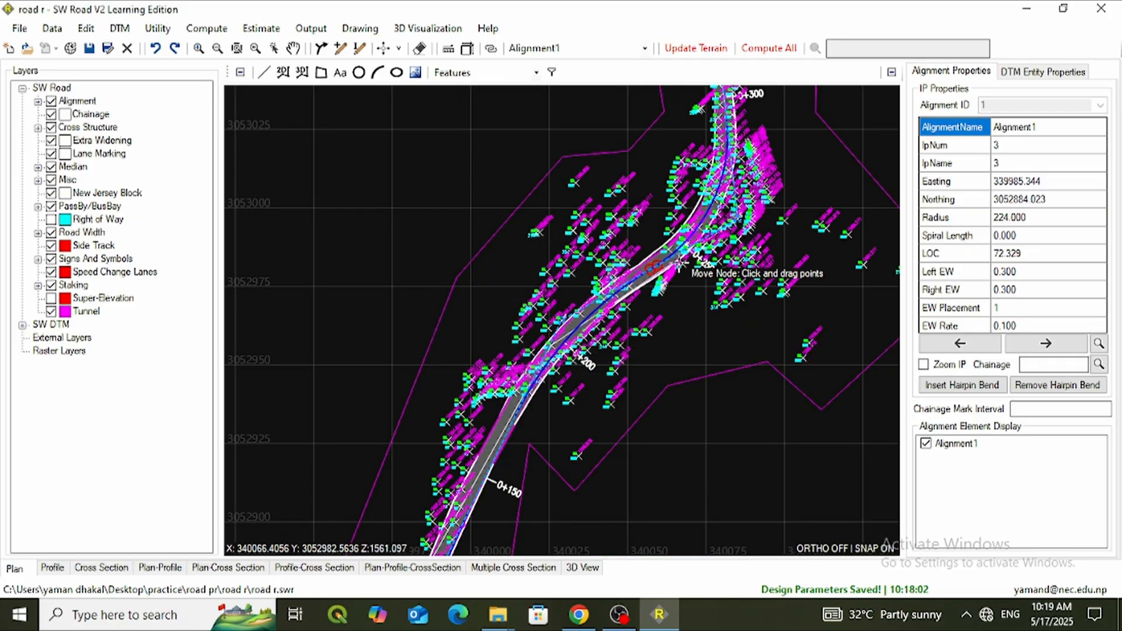
{"action": "scroll", "coordinate": [696, 257], "scroll_direction": "up", "scroll_amount": 2}
{"action": "scroll", "coordinate": [696, 257], "scroll_direction": "down", "scroll_amount": 2}
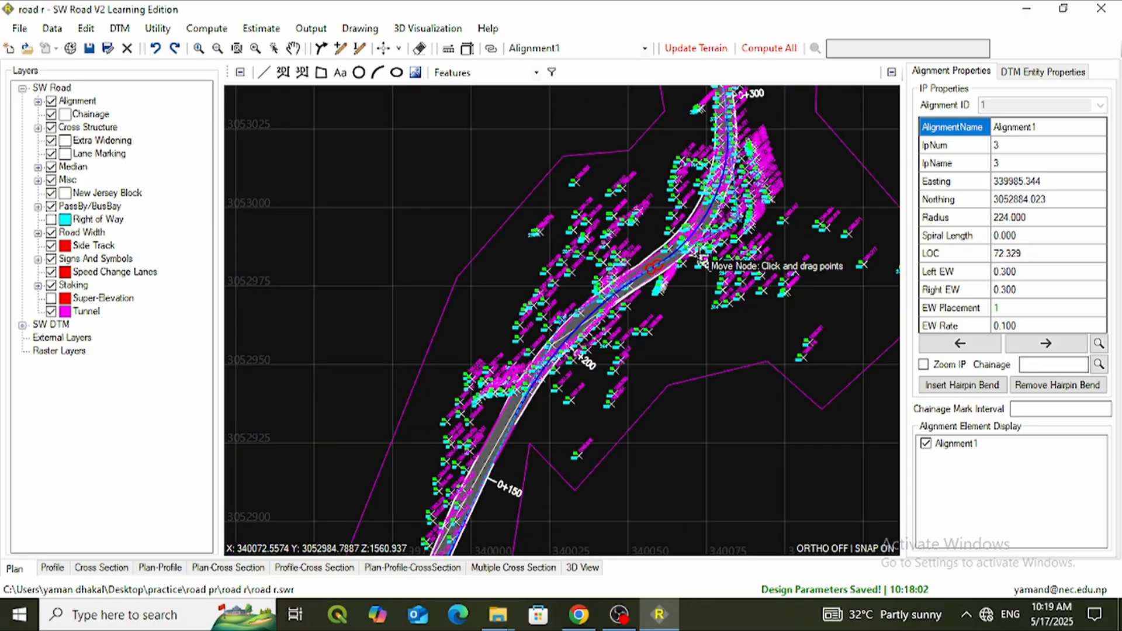
{"action": "left_click", "coordinate": [770, 51]}
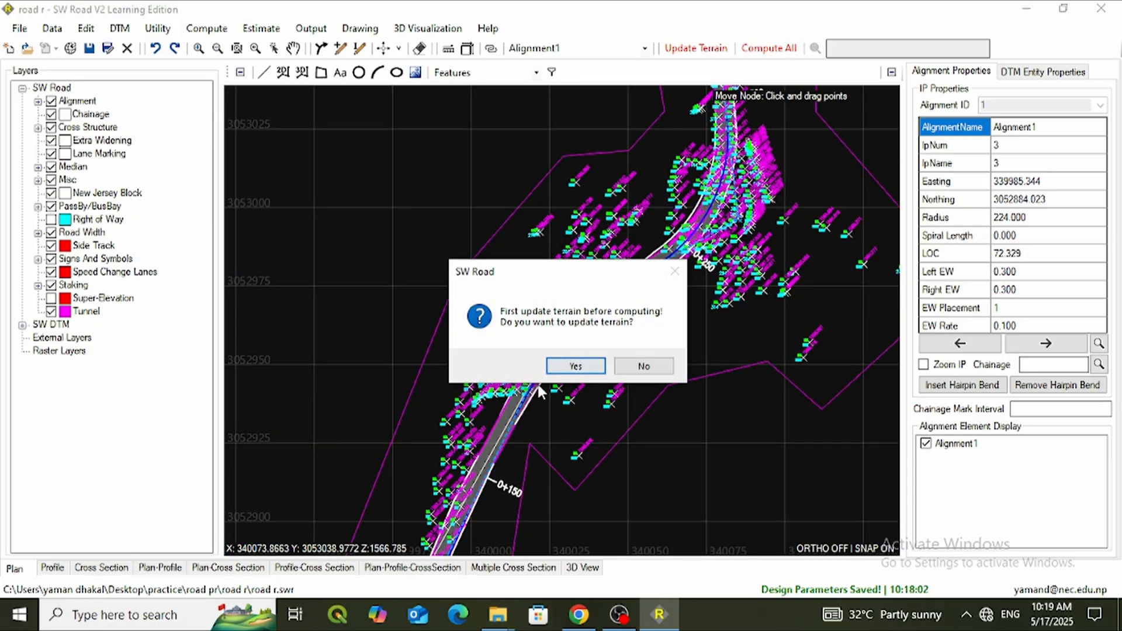
{"action": "left_click", "coordinate": [562, 369]}
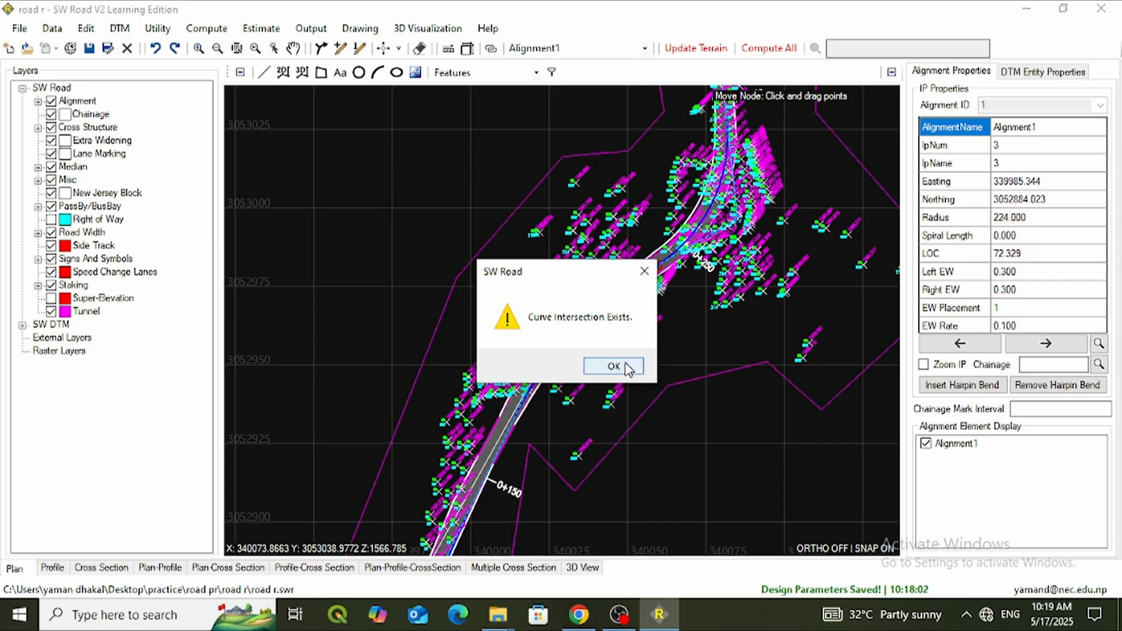
{"action": "left_click", "coordinate": [619, 367]}
Step: Set the curve radius of intersection point 3 on Alignment1 to 100
{"action": "scroll", "coordinate": [641, 280], "scroll_direction": "down", "scroll_amount": 4}
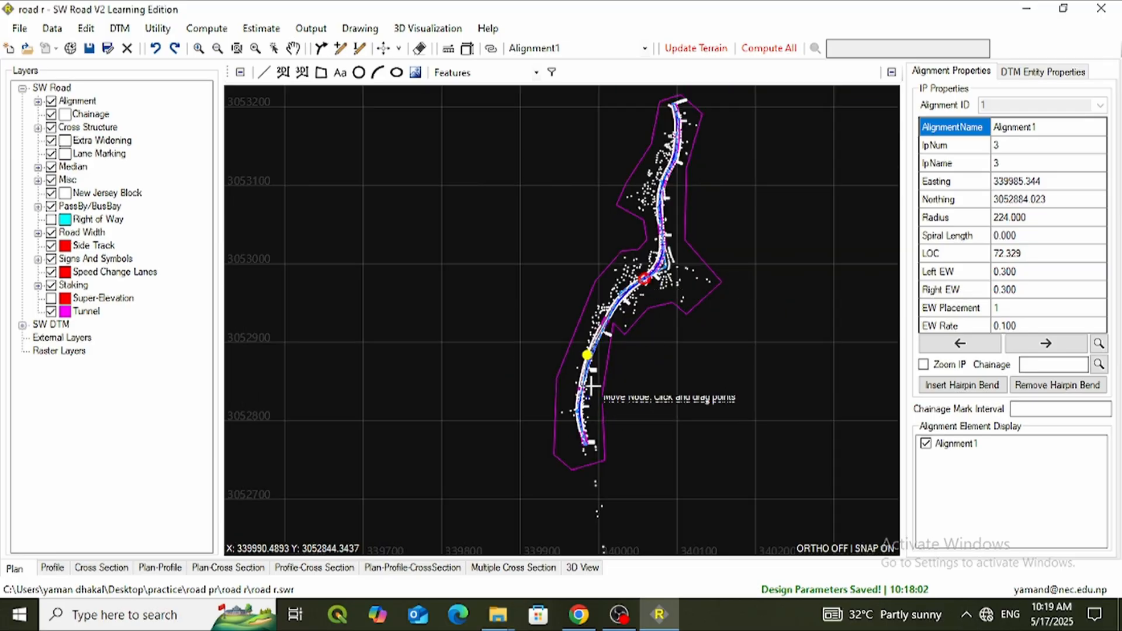
{"action": "scroll", "coordinate": [587, 374], "scroll_direction": "up", "scroll_amount": 3}
{"action": "scroll", "coordinate": [576, 333], "scroll_direction": "up", "scroll_amount": 3}
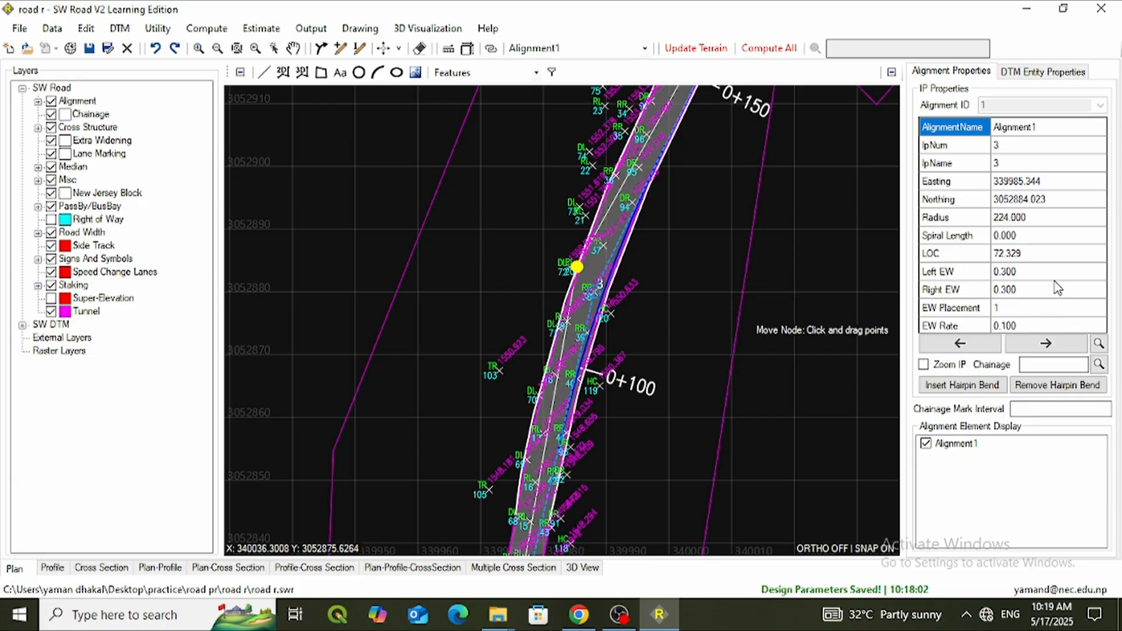
{"action": "left_click", "coordinate": [1031, 223]}
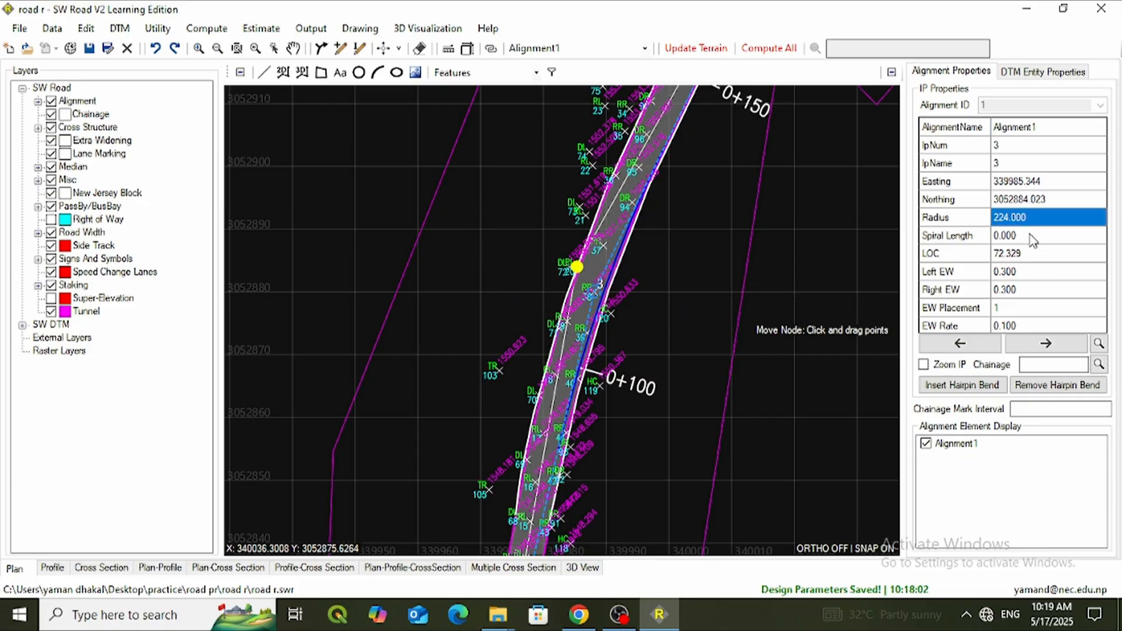
{"action": "type", "text": "100"}
{"action": "left_click", "coordinate": [1032, 237]}
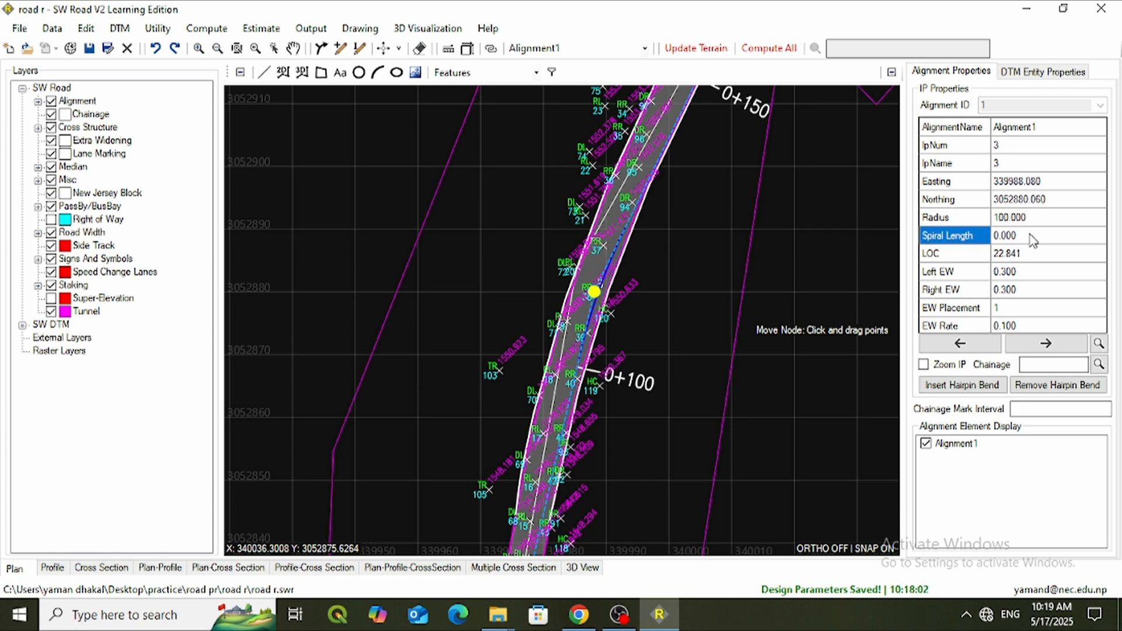
Step: Try to recompute the whole alignment with a terrain update after the radius change at intersection point 3
{"action": "scroll", "coordinate": [777, 259], "scroll_direction": "down", "scroll_amount": 2}
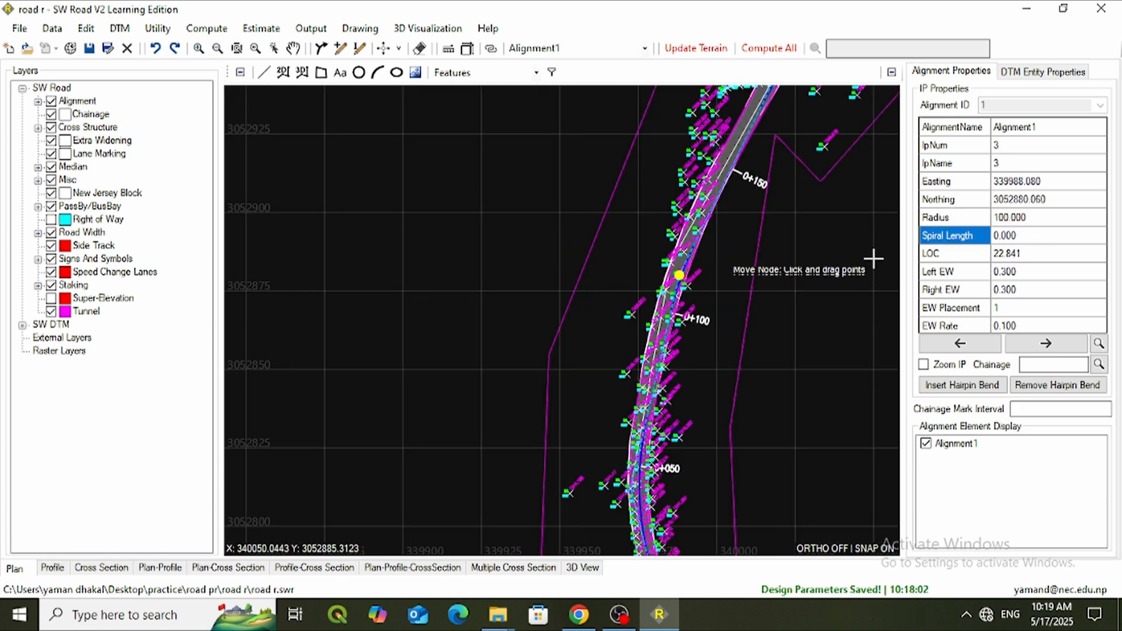
{"action": "left_click", "coordinate": [758, 54]}
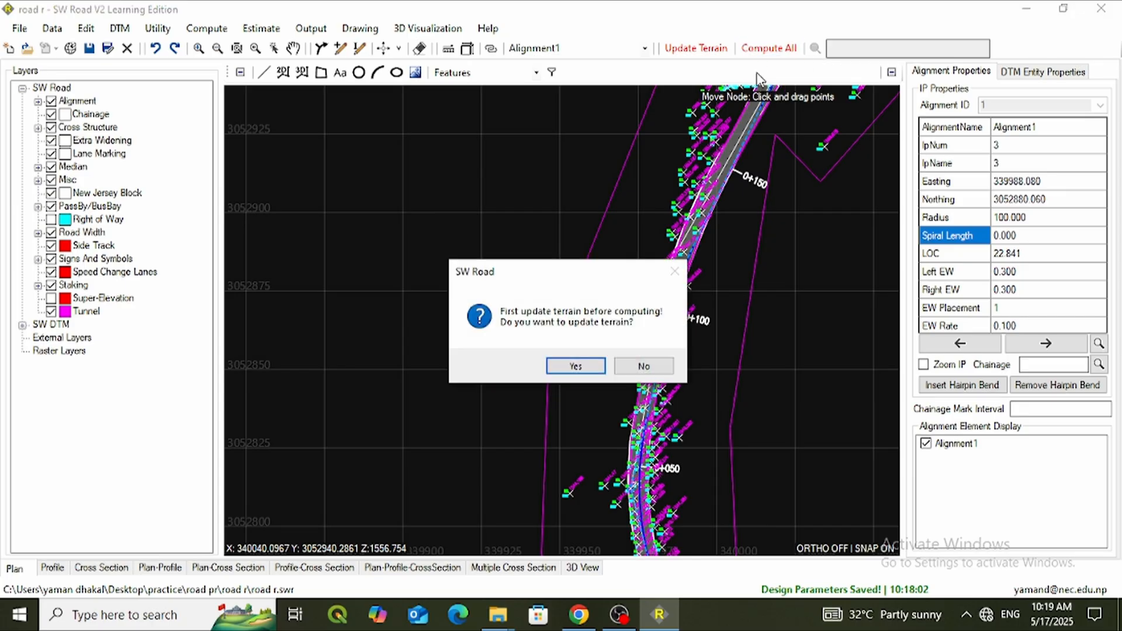
{"action": "left_click", "coordinate": [586, 366]}
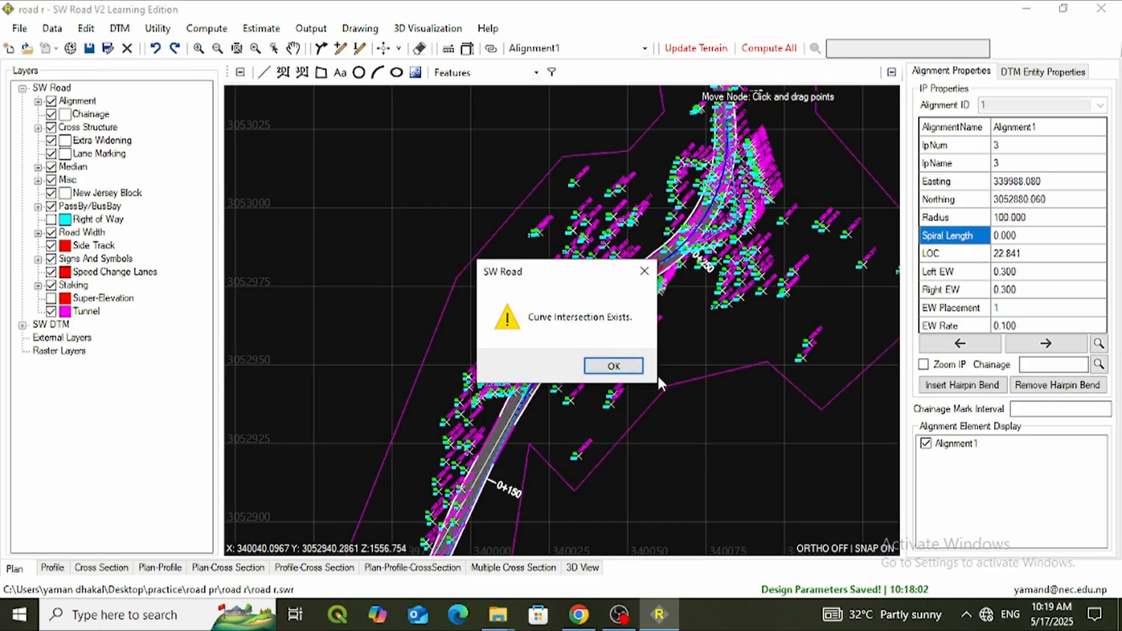
{"action": "left_click", "coordinate": [612, 368]}
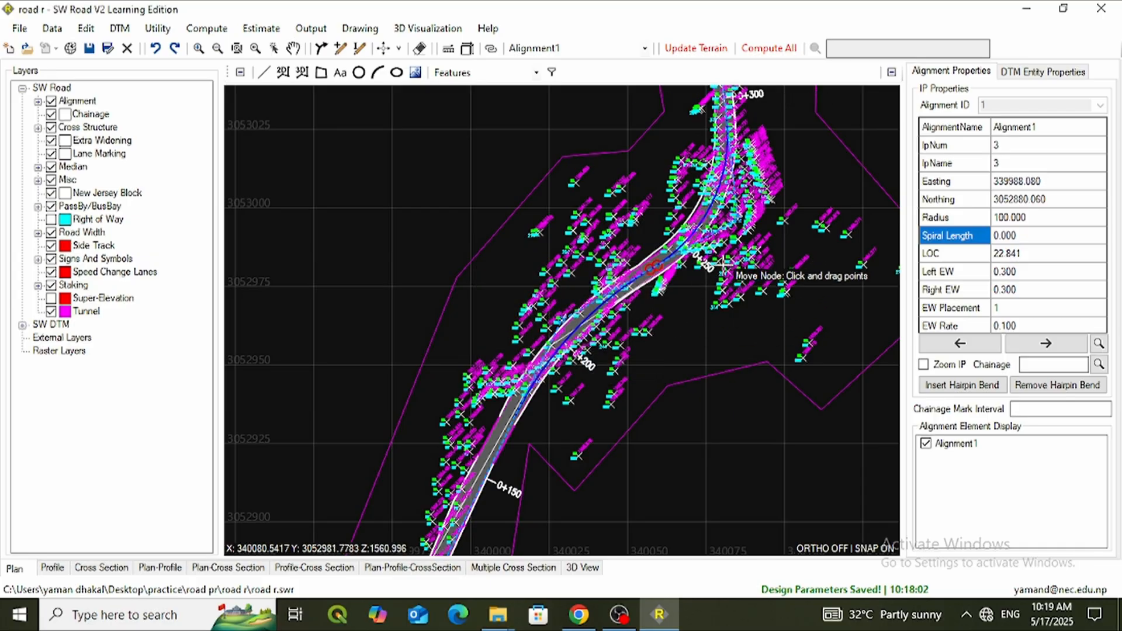
Step: Inspect the marked curve overlap near chainage 0+250 and set the curve radius of intersection point 4 to 100
{"action": "scroll", "coordinate": [626, 268], "scroll_direction": "up", "scroll_amount": 5}
{"action": "scroll", "coordinate": [629, 253], "scroll_direction": "down", "scroll_amount": 3}
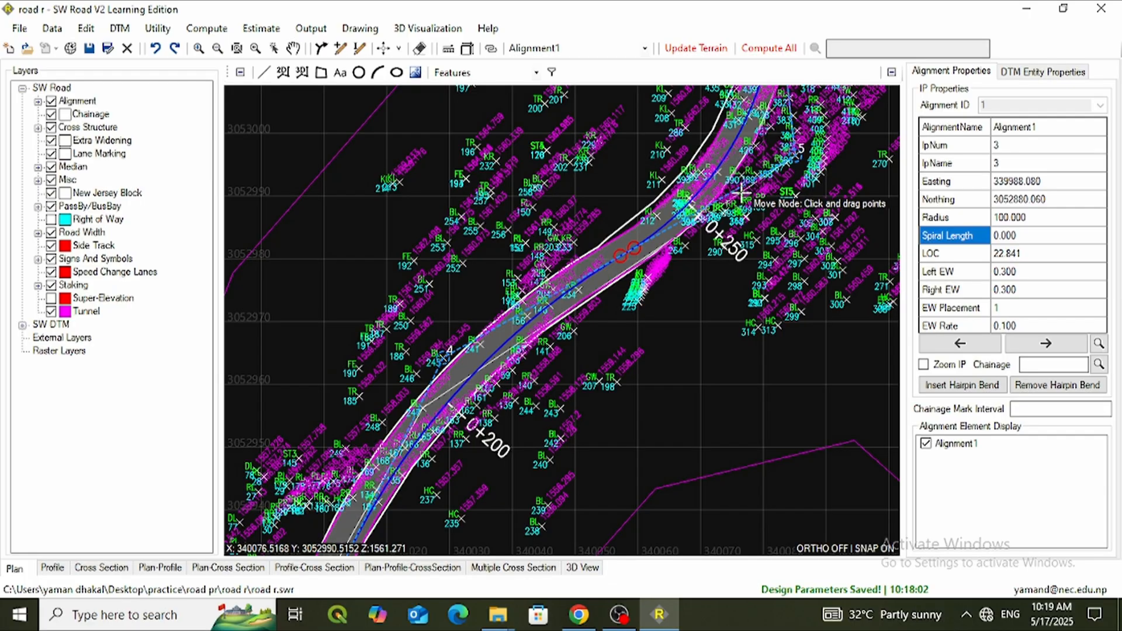
{"action": "scroll", "coordinate": [759, 374], "scroll_direction": "down", "scroll_amount": 4}
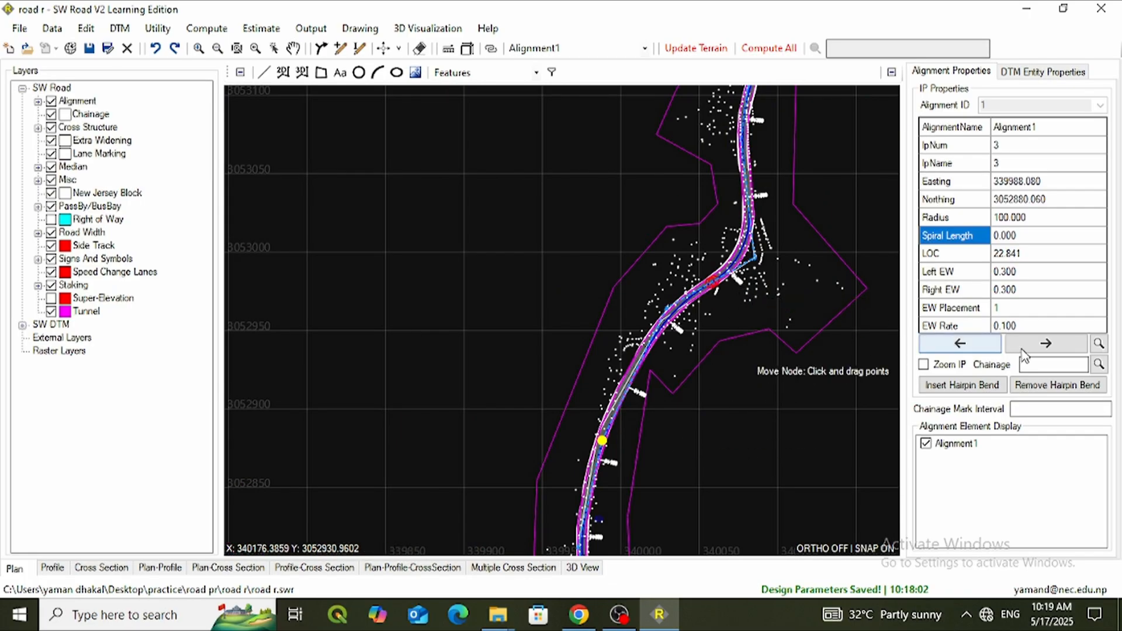
{"action": "left_click", "coordinate": [1067, 343]}
{"action": "left_click", "coordinate": [1040, 219]}
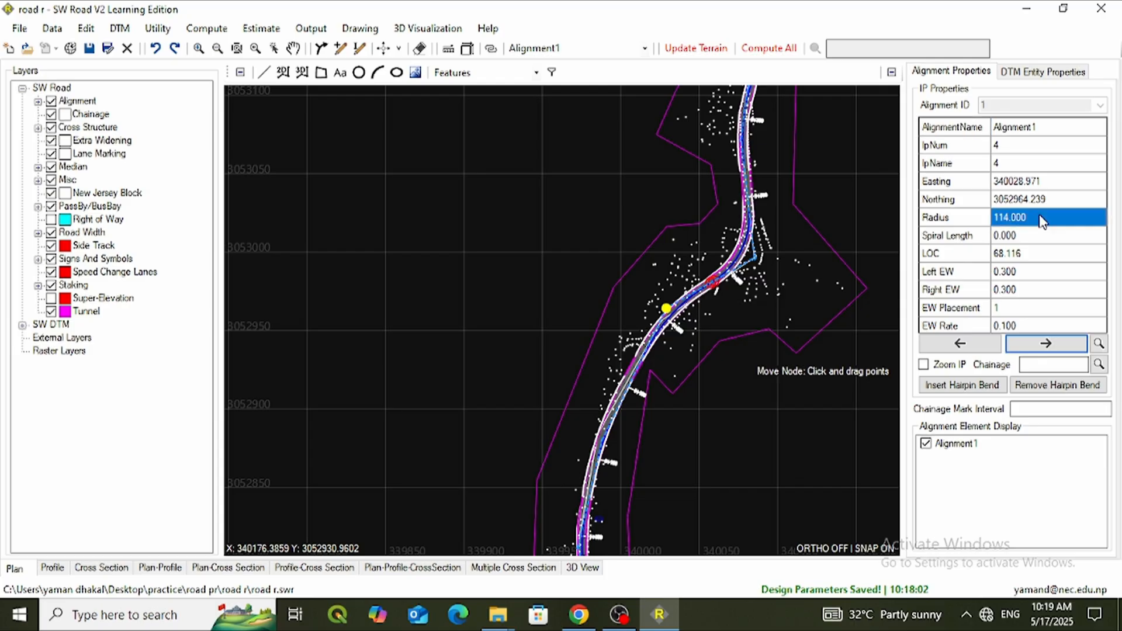
{"action": "type", "text": "1"}
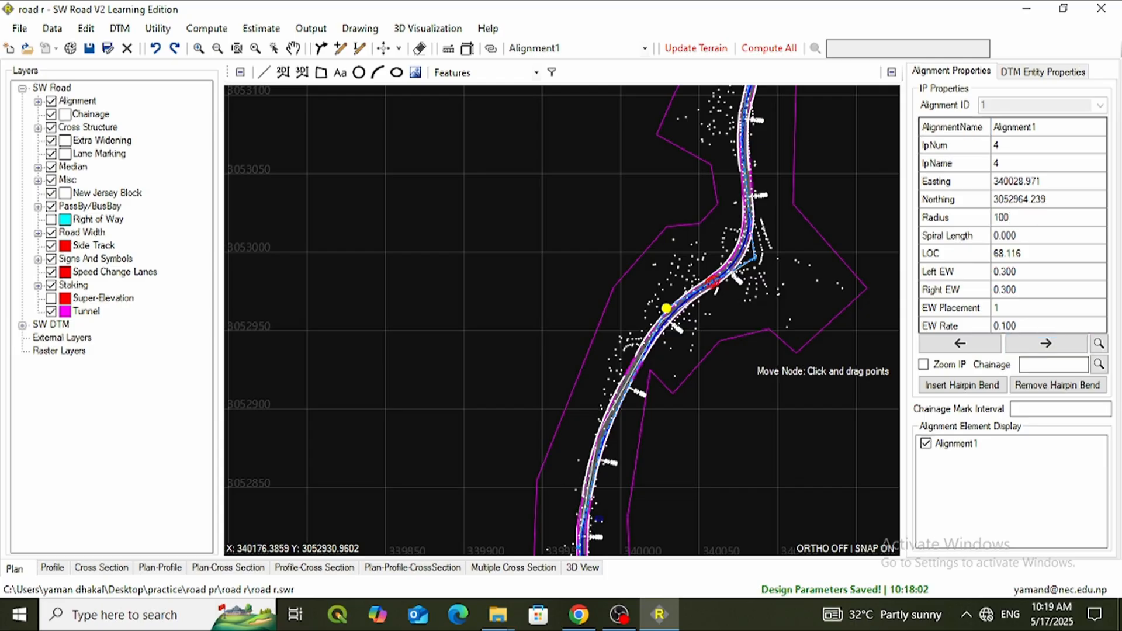
{"action": "type", "text": "00"}
{"action": "key", "text": "Return"}
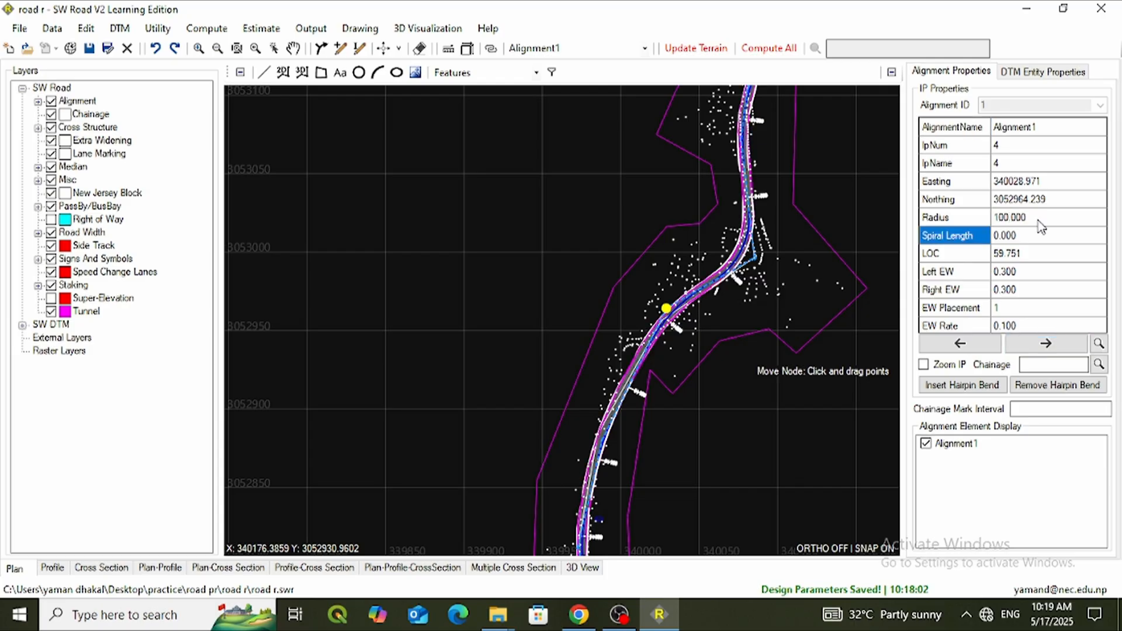
Step: Set the curve radius of intersection point 5 to 40 and update the terrain
{"action": "left_click", "coordinate": [1052, 347]}
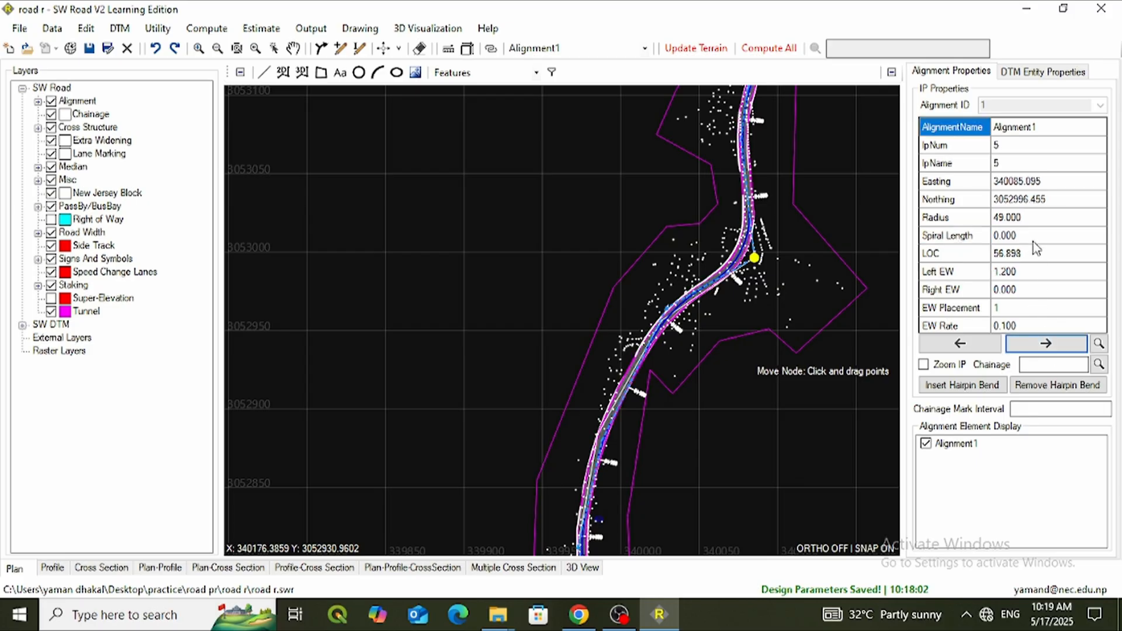
{"action": "left_click", "coordinate": [1034, 222]}
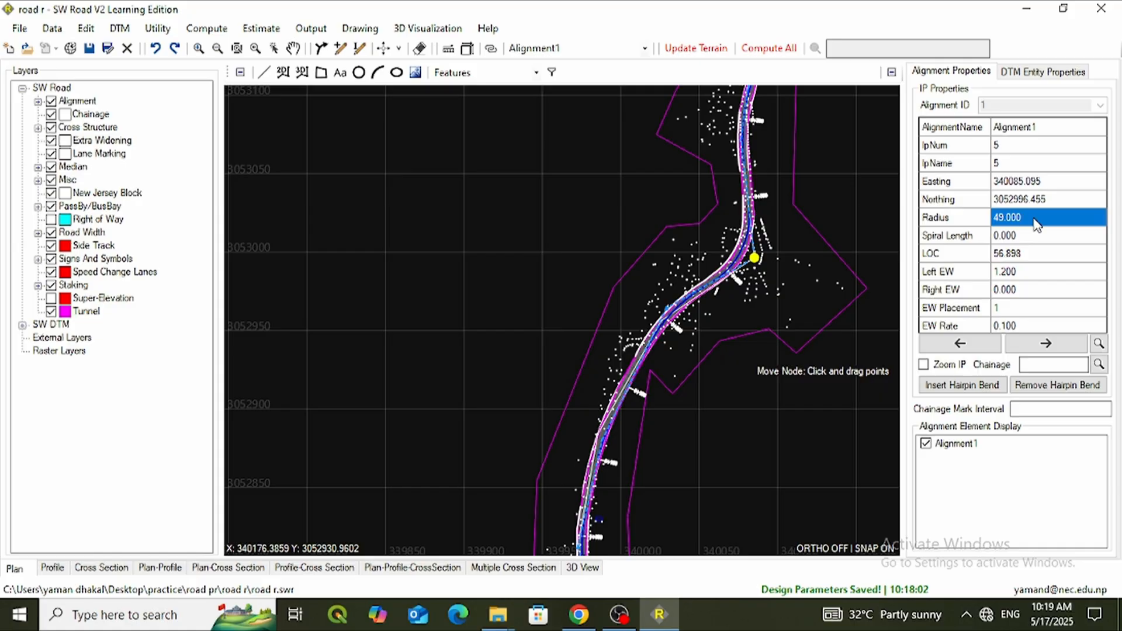
{"action": "type", "text": "40"}
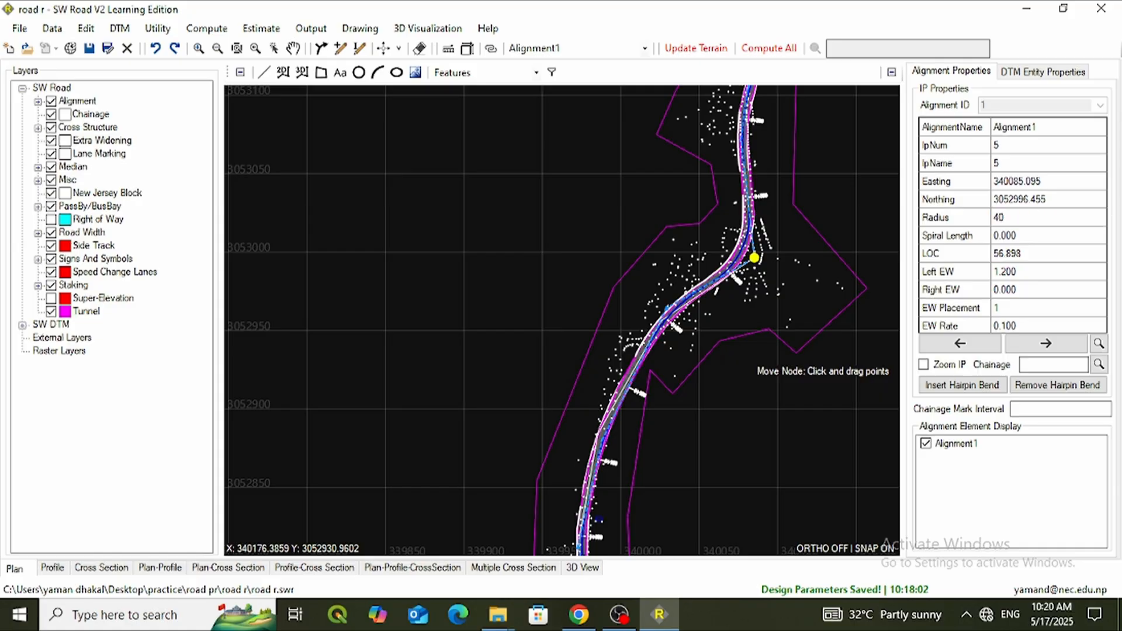
{"action": "key", "text": "Return"}
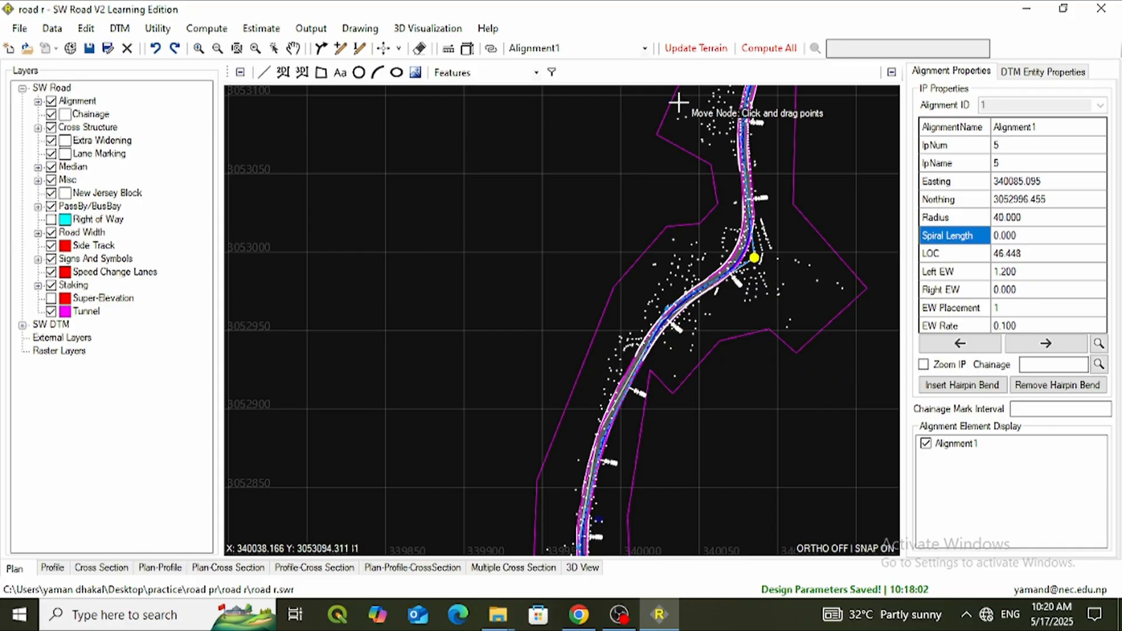
{"action": "left_click", "coordinate": [709, 50]}
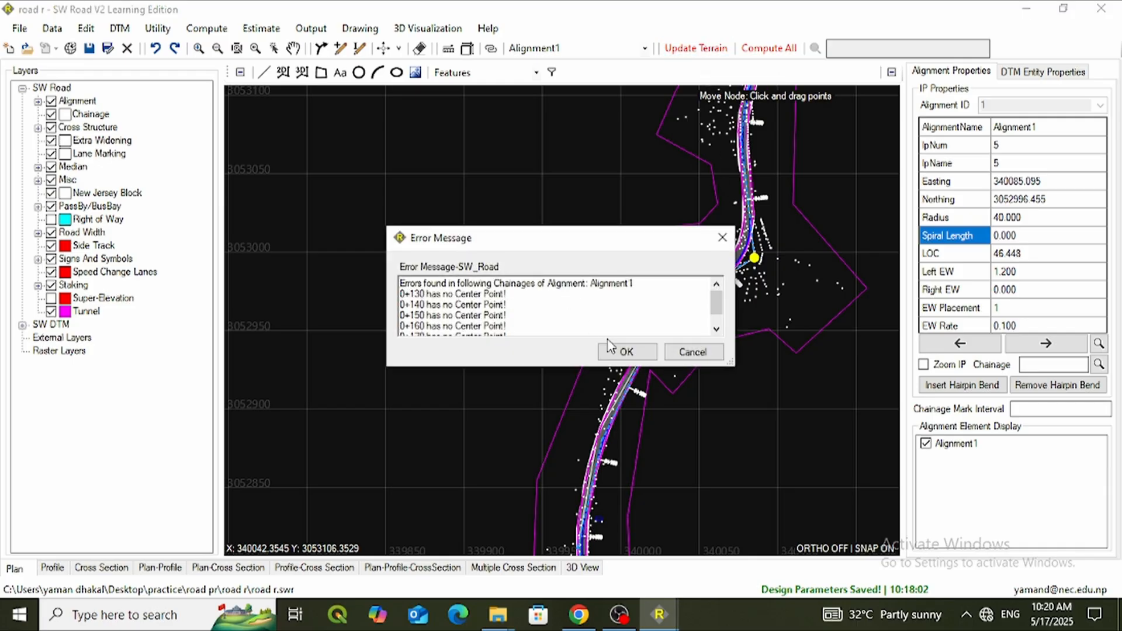
{"action": "left_click", "coordinate": [624, 351]}
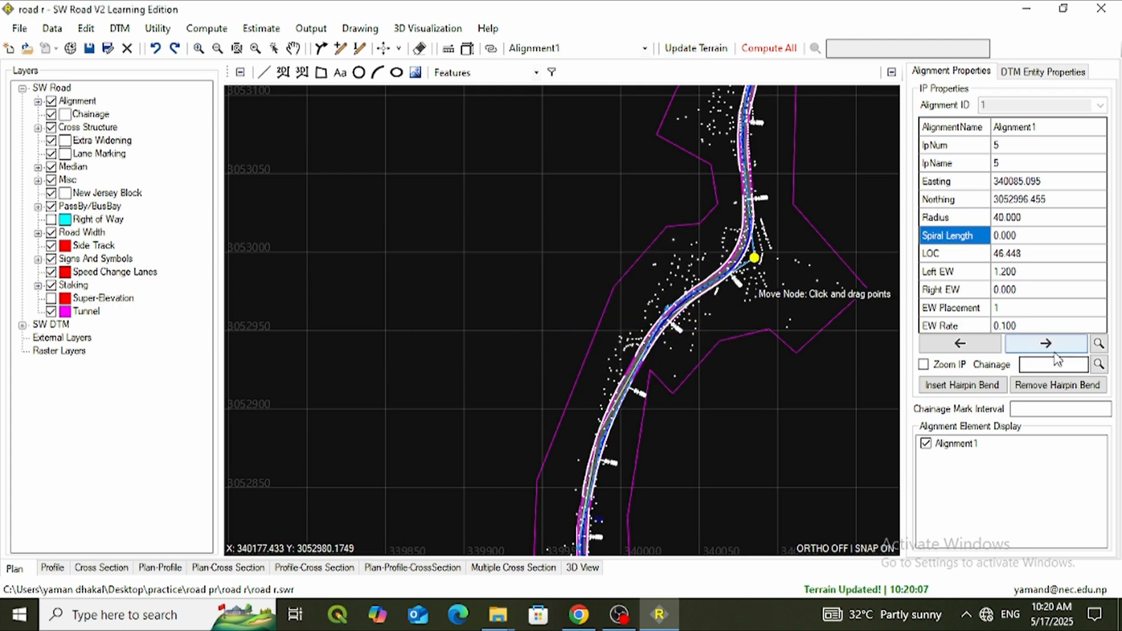
Step: Set the curve radius of intersection point 6 on Alignment1 to 130
{"action": "scroll", "coordinate": [508, 320], "scroll_direction": "down", "scroll_amount": 3}
{"action": "scroll", "coordinate": [571, 296], "scroll_direction": "up", "scroll_amount": 5}
{"action": "scroll", "coordinate": [573, 270], "scroll_direction": "down", "scroll_amount": 2}
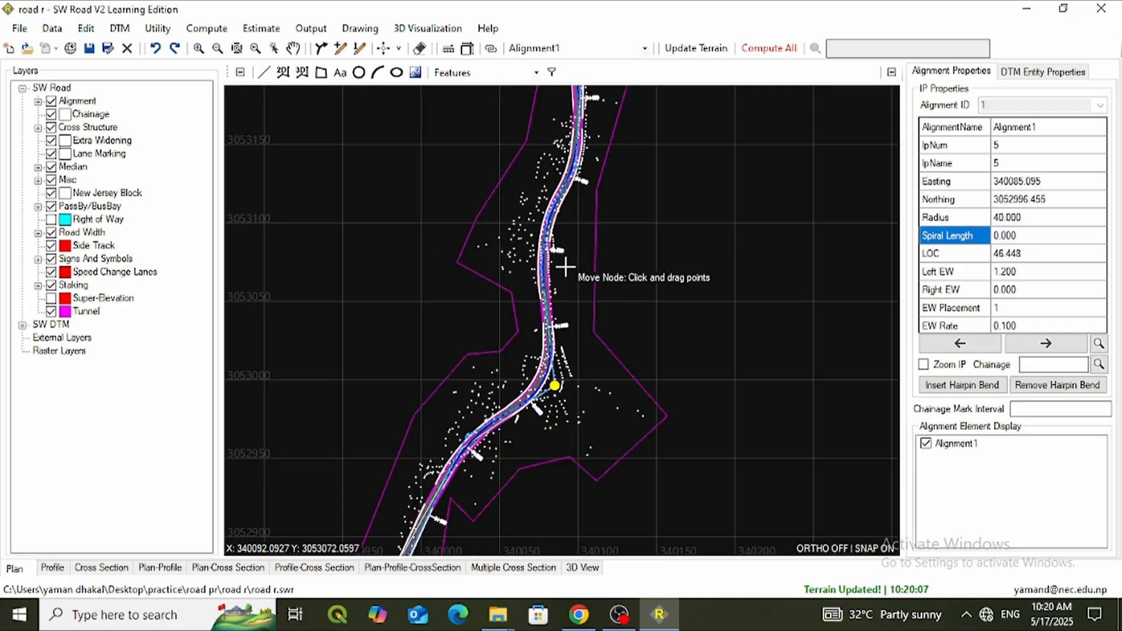
{"action": "left_click", "coordinate": [1062, 345]}
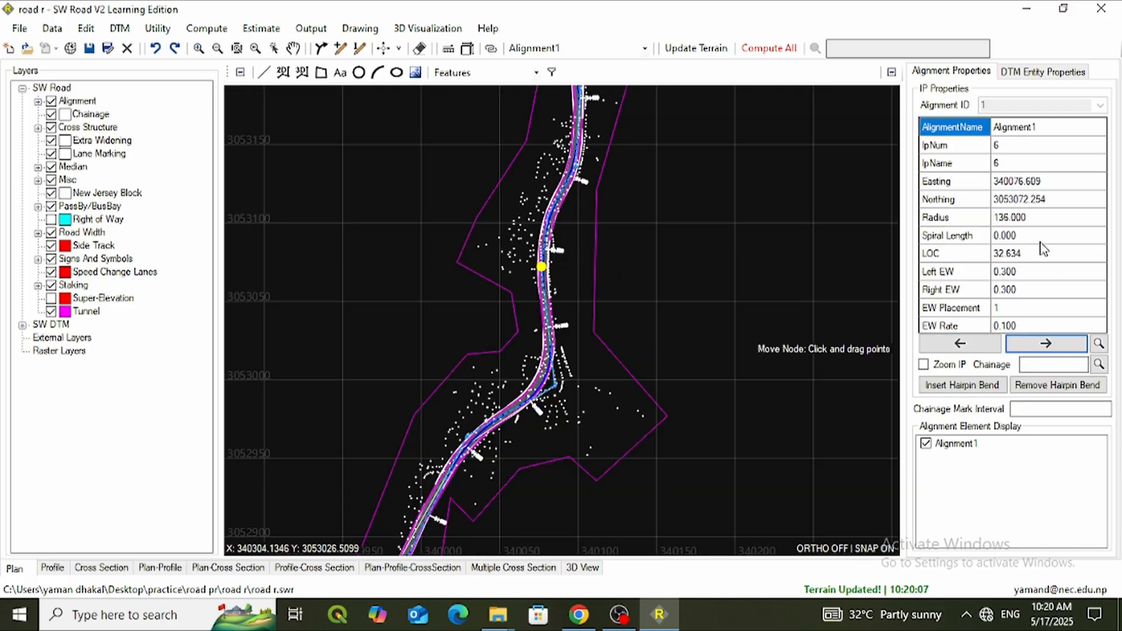
{"action": "left_click", "coordinate": [1041, 226]}
{"action": "type", "text": "130"}
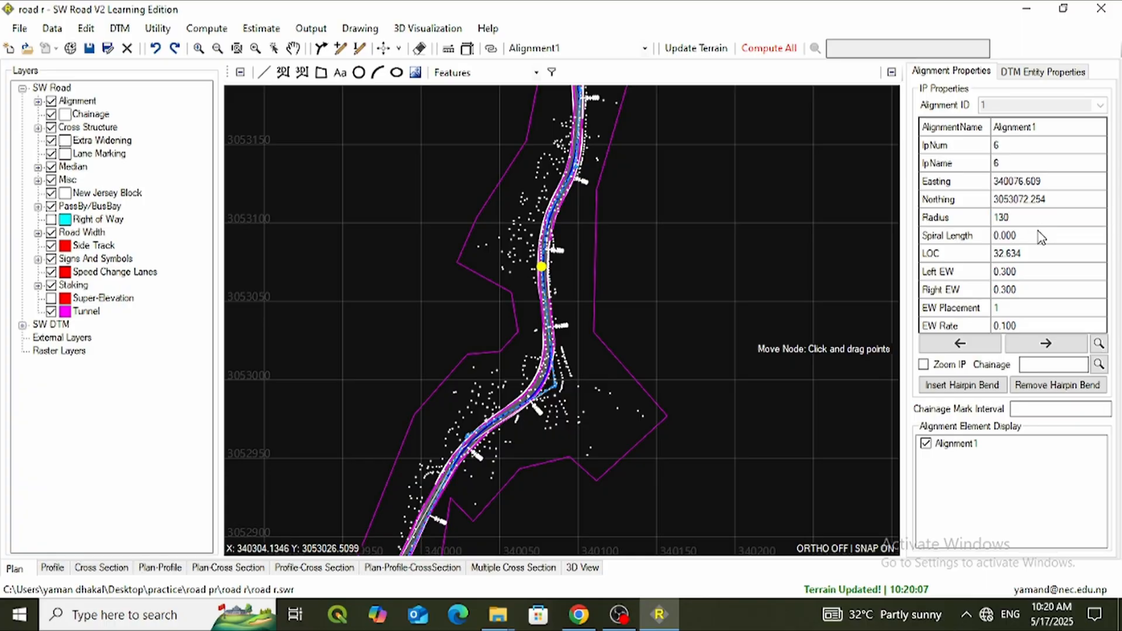
{"action": "key", "text": "Return"}
Step: Skip intersection point 7 and set the curve radius of intersection point 8 to 70
{"action": "left_click", "coordinate": [1045, 345]}
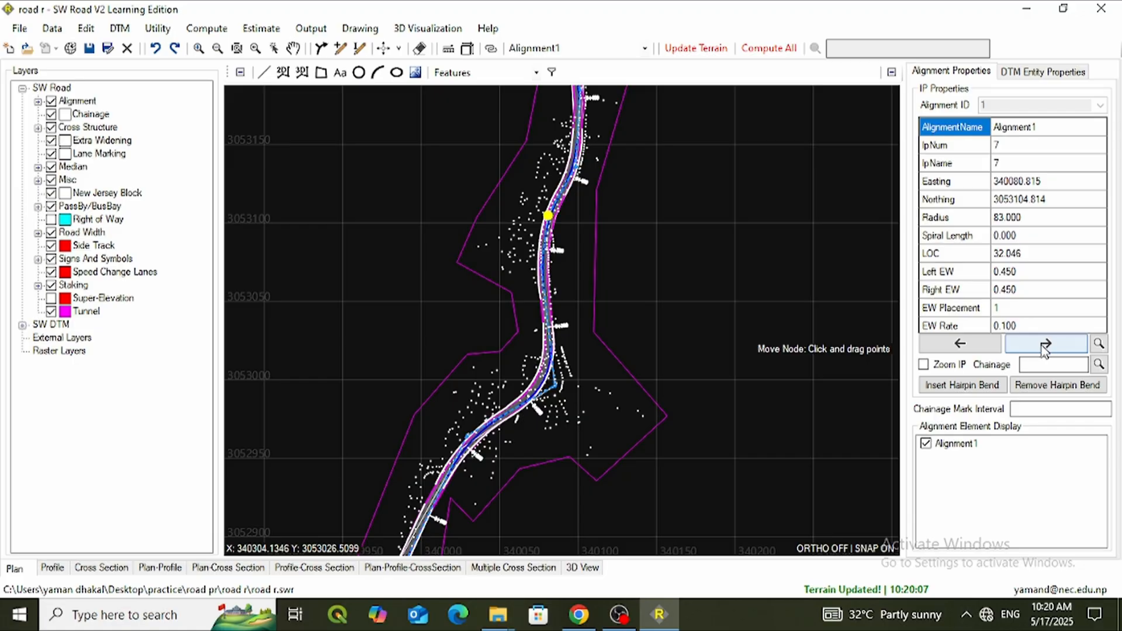
{"action": "left_click", "coordinate": [1041, 346]}
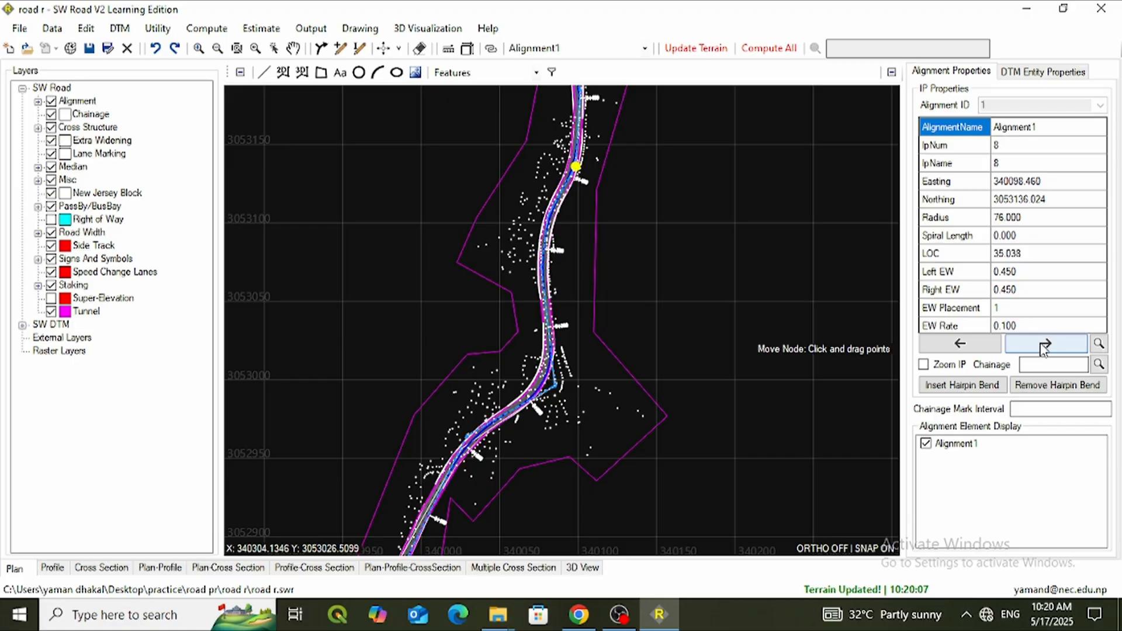
{"action": "left_click", "coordinate": [1011, 221]}
{"action": "left_click", "coordinate": [1011, 224]}
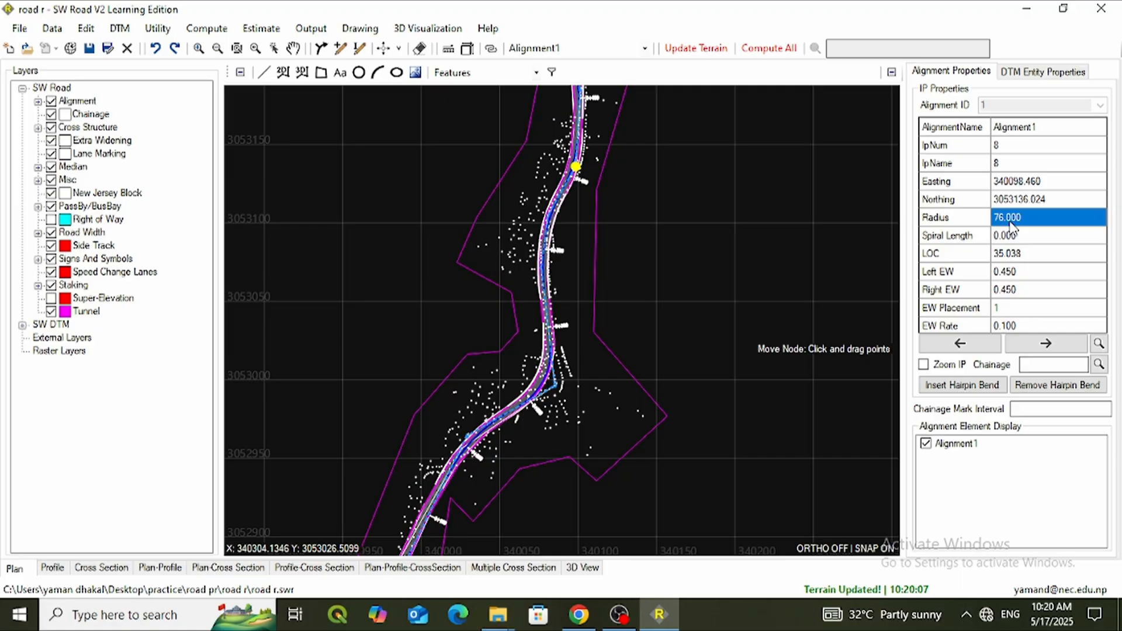
{"action": "type", "text": "70"}
{"action": "key", "text": "Tab"}
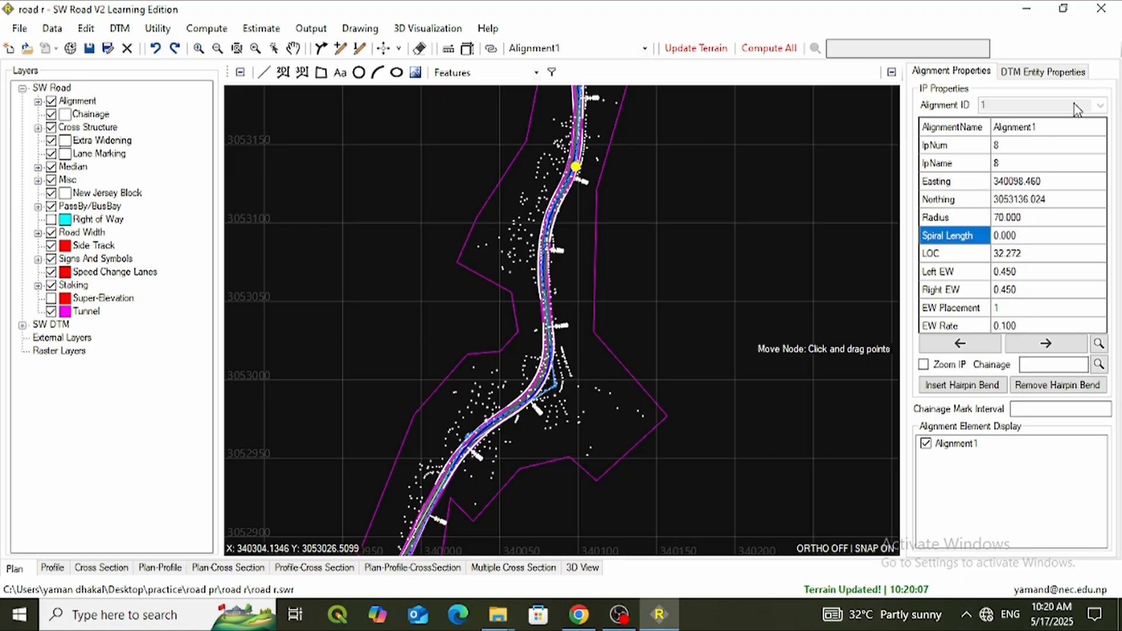
Step: Set the curve radius of intersection point 9, near the alignment's northern end, to 50
{"action": "scroll", "coordinate": [636, 238], "scroll_direction": "down", "scroll_amount": 3}
{"action": "scroll", "coordinate": [621, 197], "scroll_direction": "up", "scroll_amount": 3}
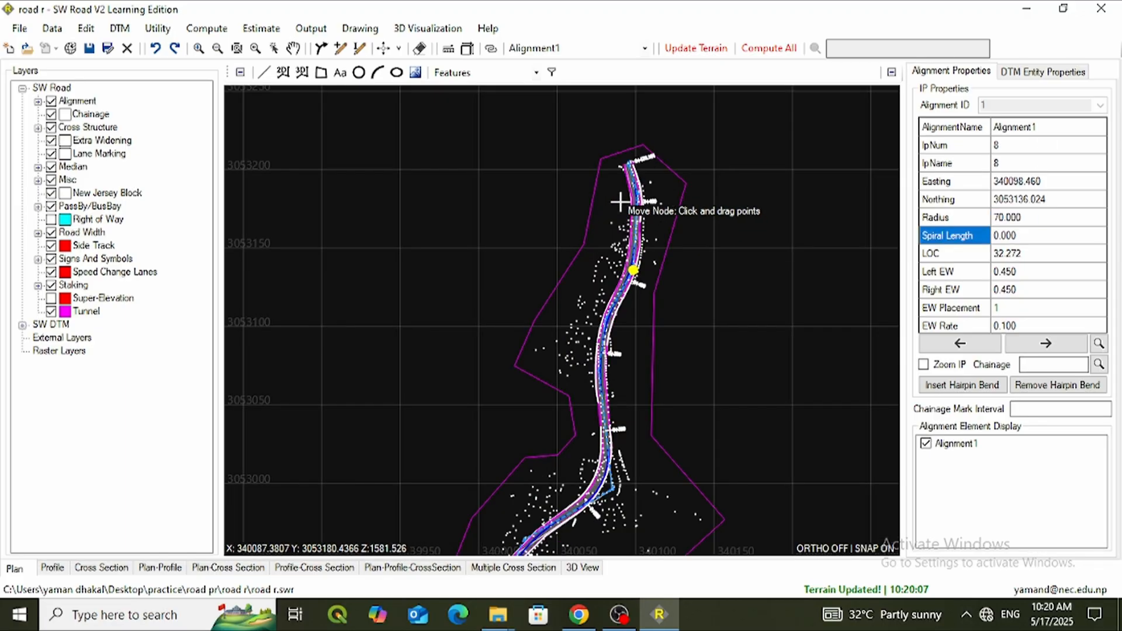
{"action": "left_click", "coordinate": [1047, 344]}
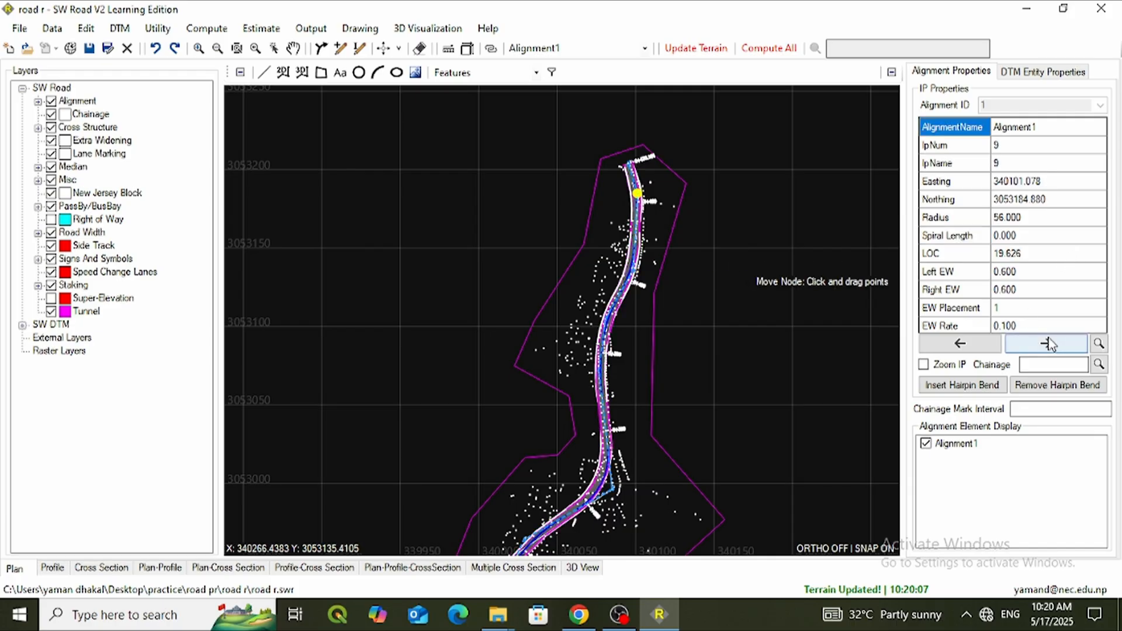
{"action": "left_click", "coordinate": [1043, 222]}
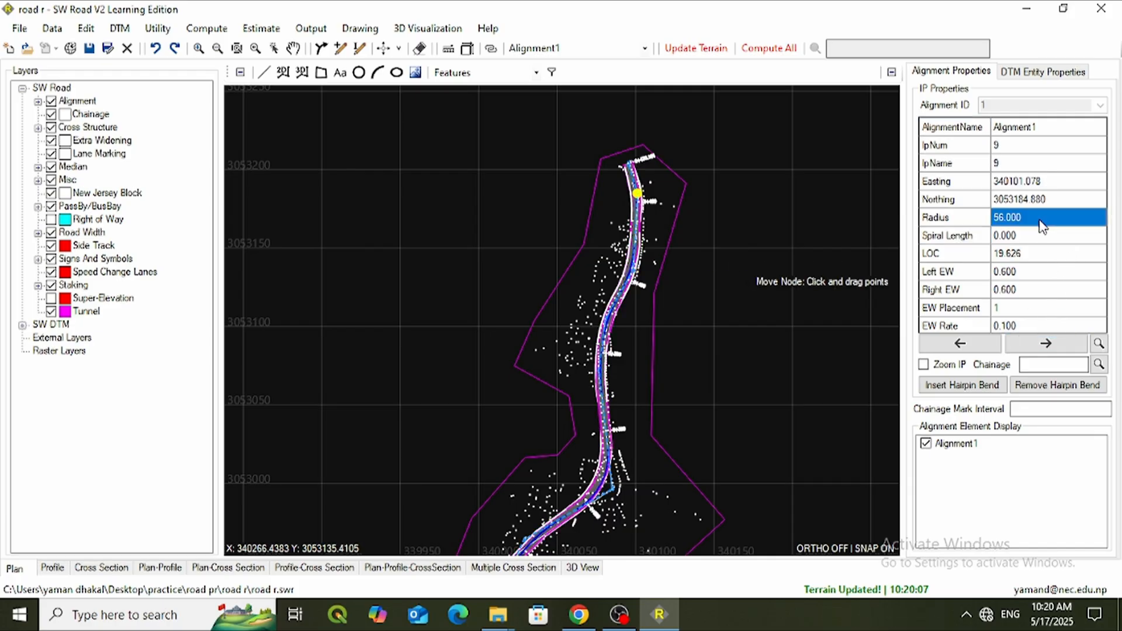
{"action": "type", "text": "50"}
{"action": "key", "text": "Return"}
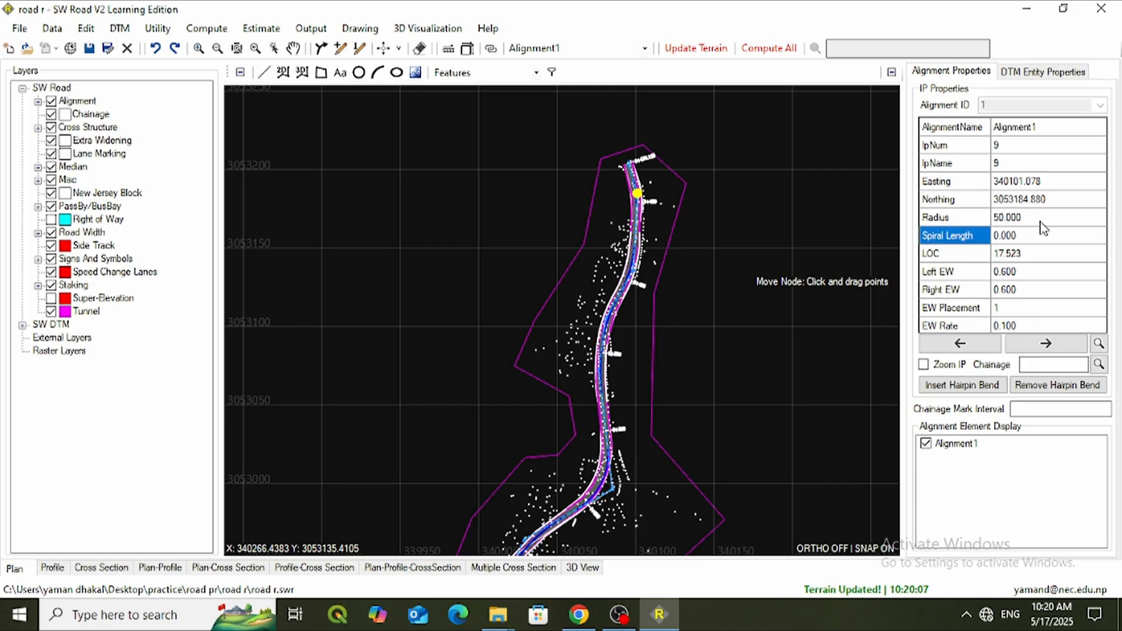
Step: Try to update the terrain and compute all of Alignment1, then review the reported chainage errors and close the report
{"action": "left_click", "coordinate": [1046, 344]}
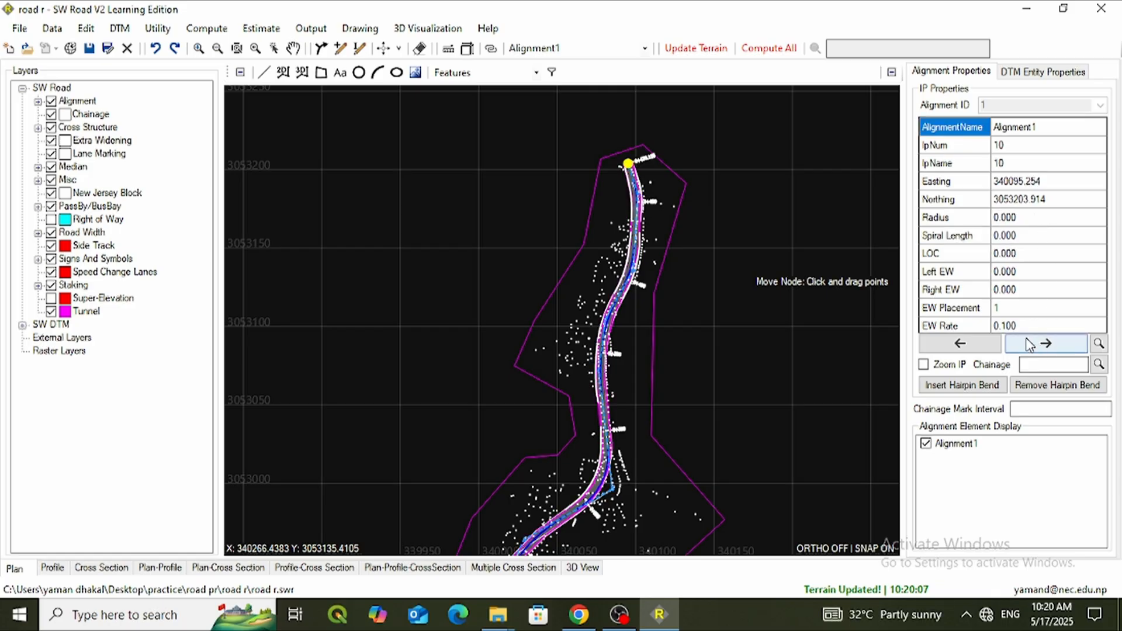
{"action": "left_click", "coordinate": [960, 344]}
{"action": "scroll", "coordinate": [777, 263], "scroll_direction": "down", "scroll_amount": 3}
{"action": "scroll", "coordinate": [772, 353], "scroll_direction": "up", "scroll_amount": 3}
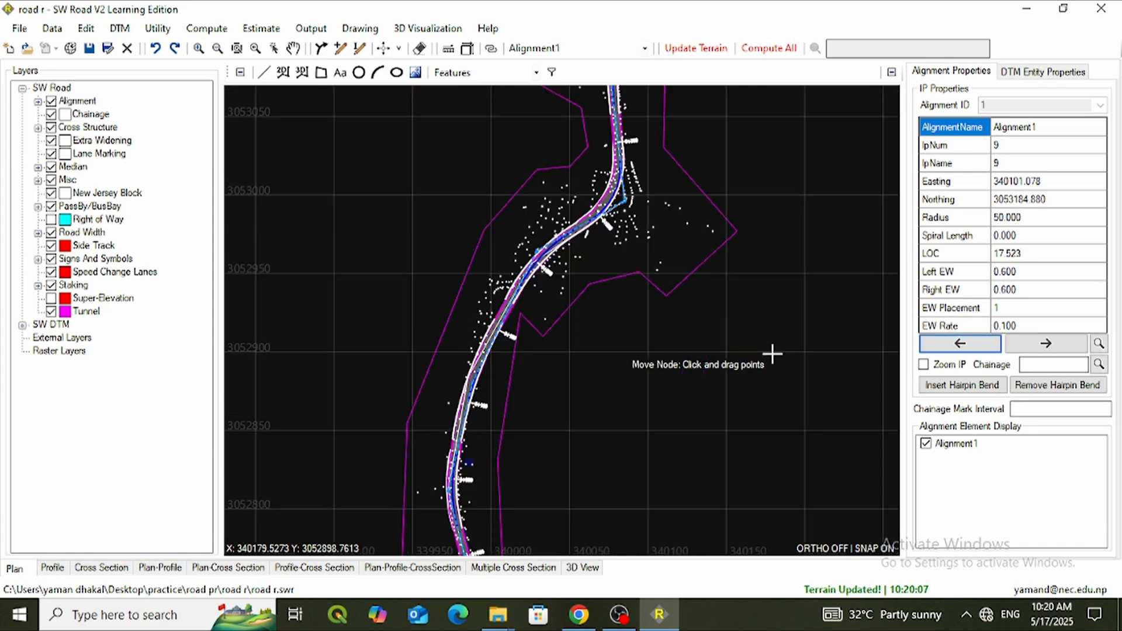
{"action": "left_click", "coordinate": [757, 50]}
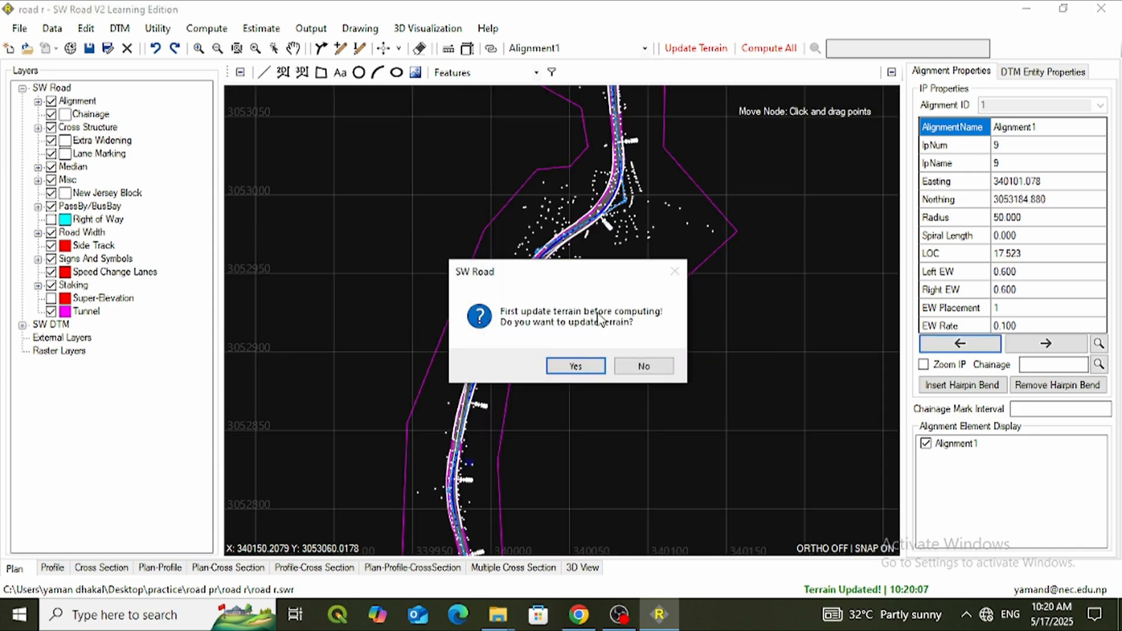
{"action": "left_click", "coordinate": [578, 366]}
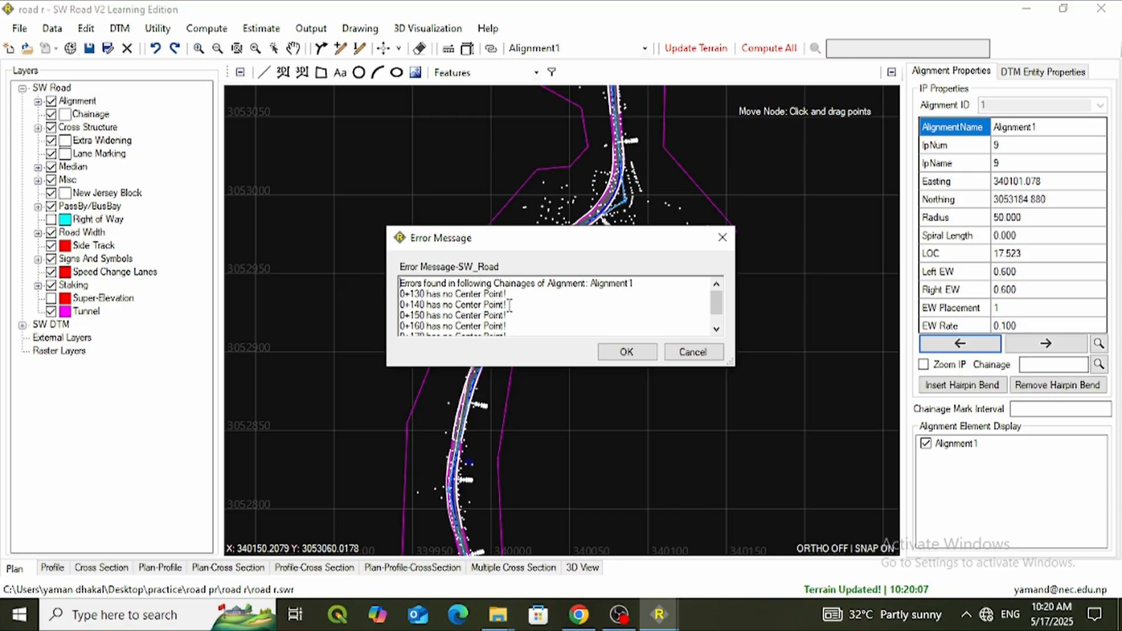
{"action": "scroll", "coordinate": [509, 304], "scroll_direction": "down", "scroll_amount": 1}
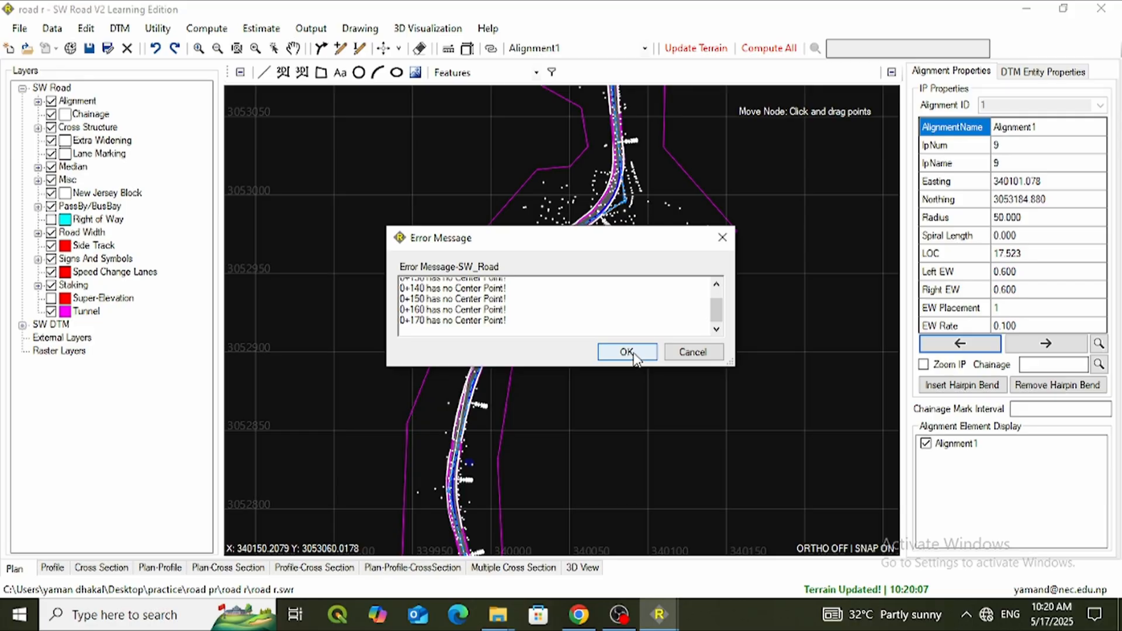
{"action": "scroll", "coordinate": [626, 310], "scroll_direction": "up", "scroll_amount": 3}
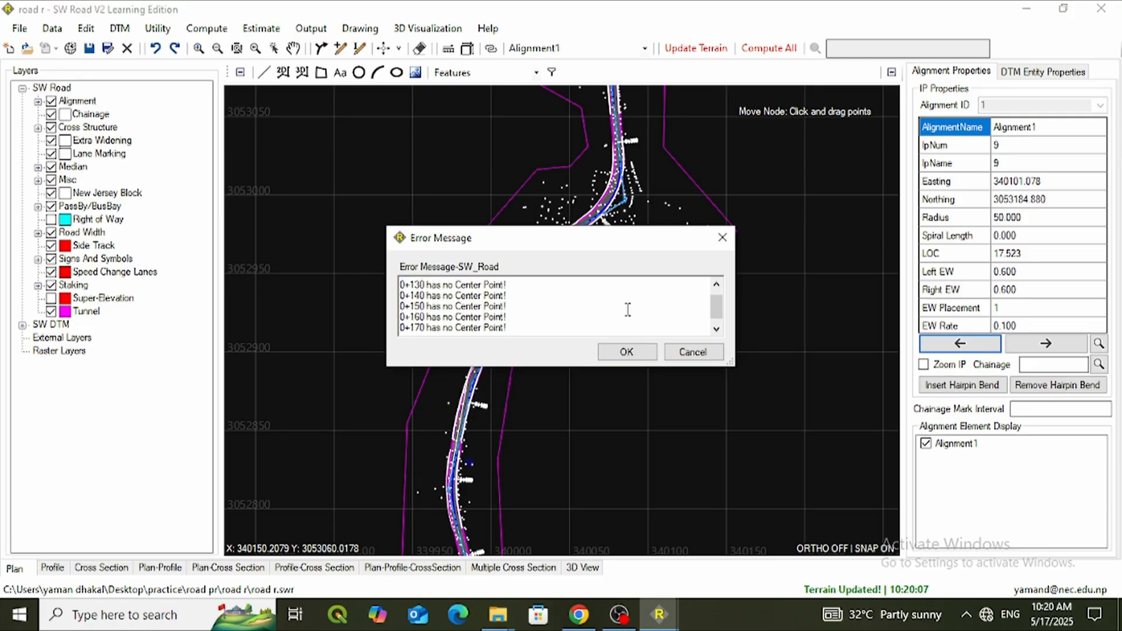
{"action": "left_click", "coordinate": [723, 238]}
{"action": "scroll", "coordinate": [495, 360], "scroll_direction": "down", "scroll_amount": 3}
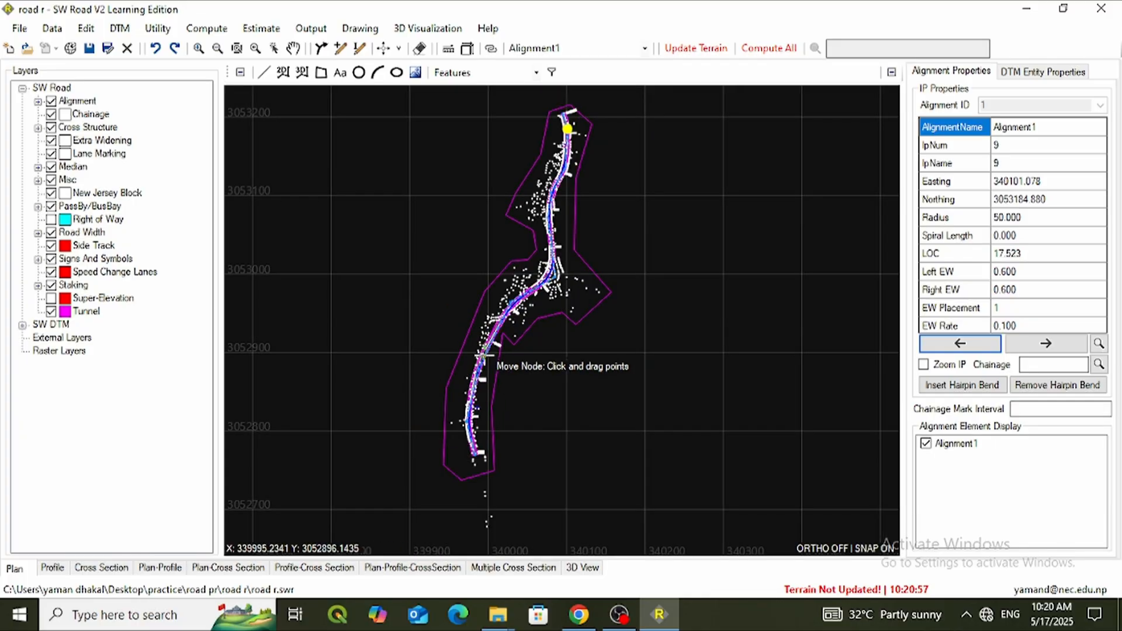
Step: Inspect Alignment1 between chainages 0+050 and 0+150 and hide the SW DTM Points layer to clear the view
{"action": "scroll", "coordinate": [496, 365], "scroll_direction": "up", "scroll_amount": 6}
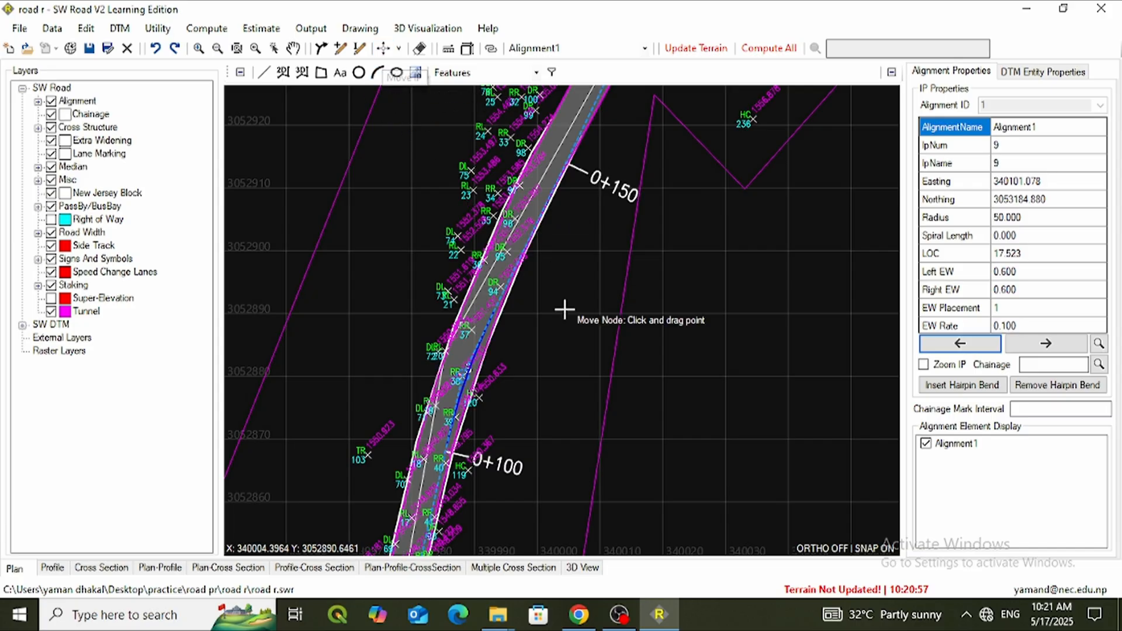
{"action": "scroll", "coordinate": [461, 374], "scroll_direction": "up", "scroll_amount": 3}
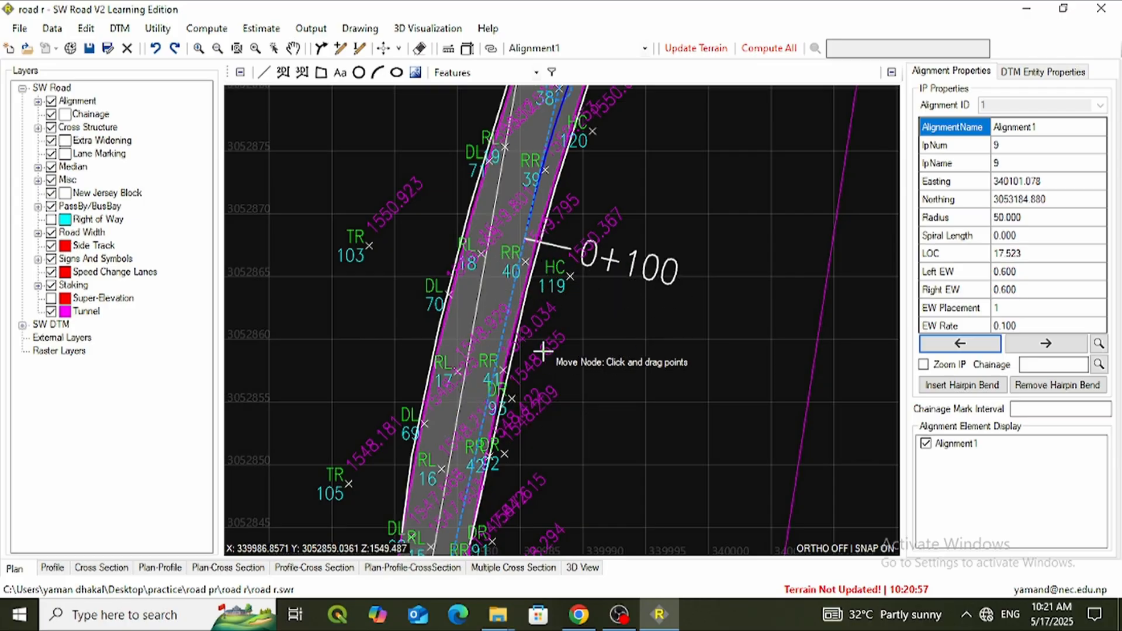
{"action": "scroll", "coordinate": [498, 331], "scroll_direction": "down", "scroll_amount": 3}
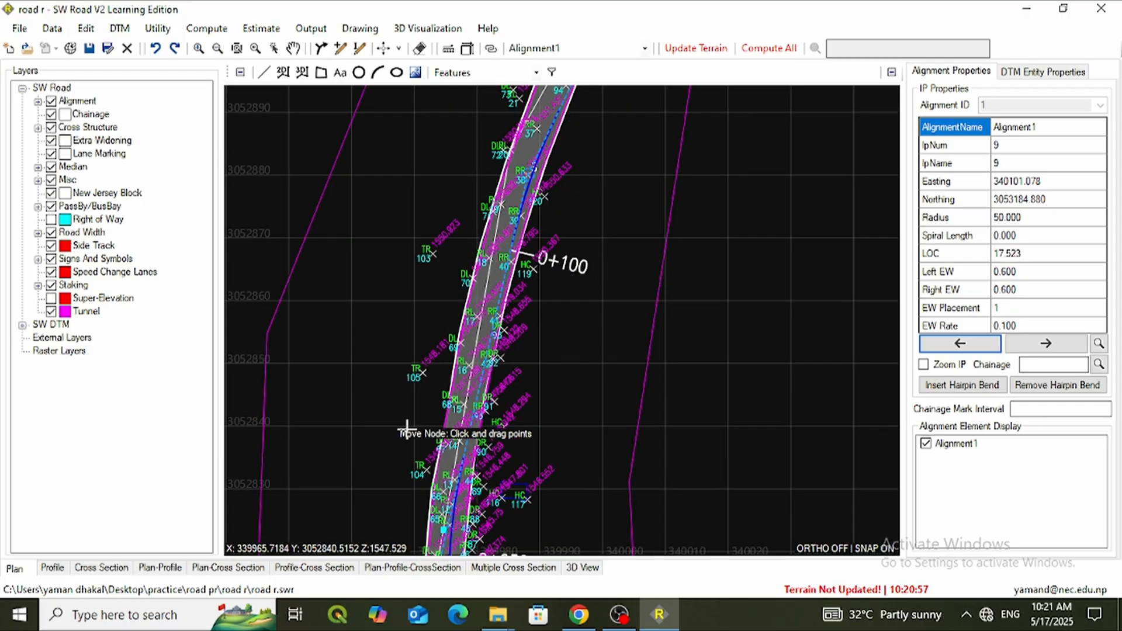
{"action": "scroll", "coordinate": [642, 339], "scroll_direction": "down", "scroll_amount": 3}
{"action": "scroll", "coordinate": [548, 380], "scroll_direction": "up", "scroll_amount": 3}
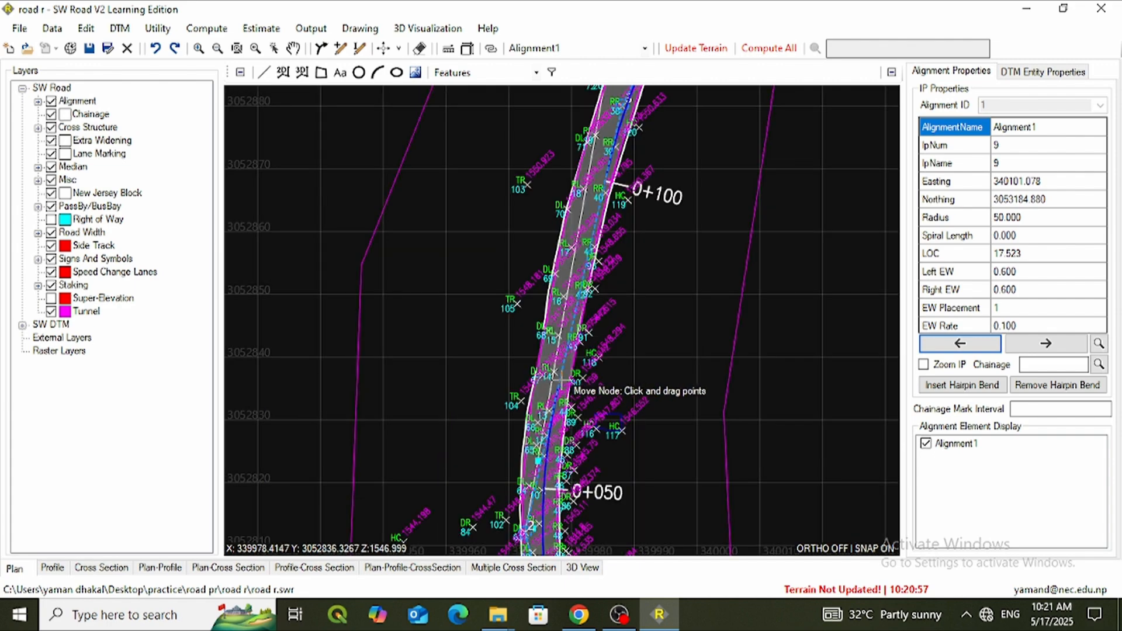
{"action": "left_click", "coordinate": [22, 326]}
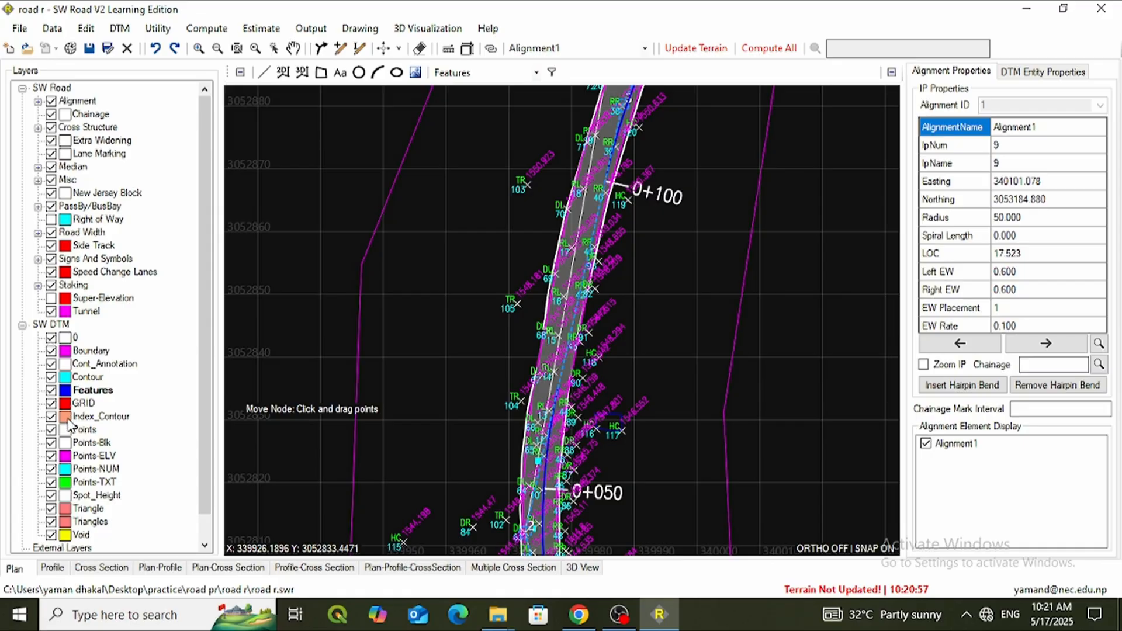
{"action": "left_click", "coordinate": [50, 430]}
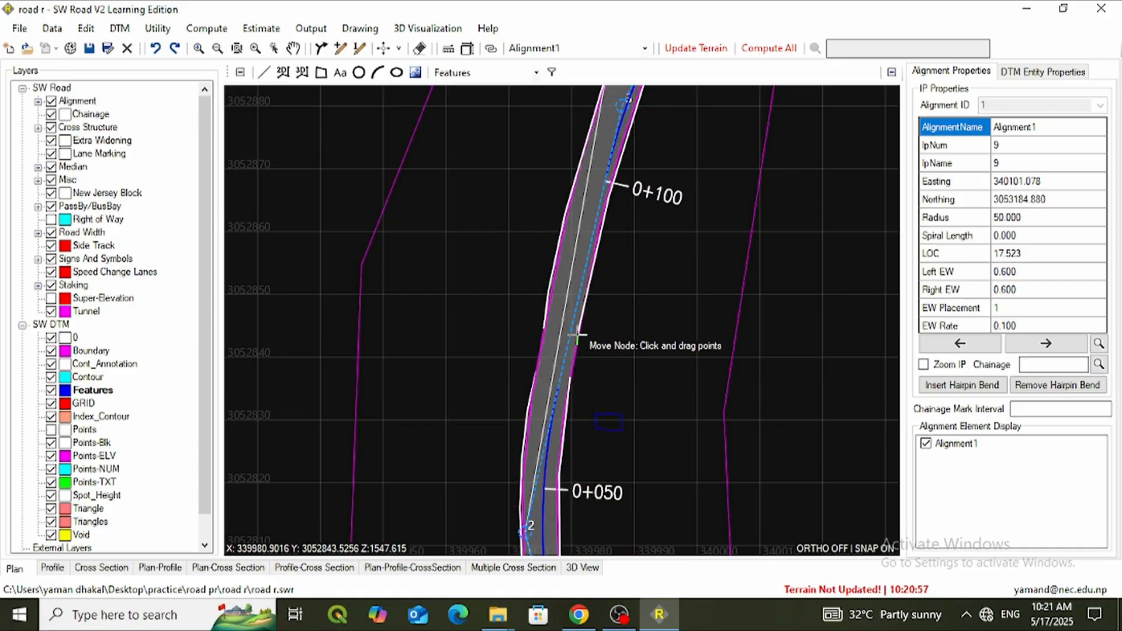
Step: Move intersection point 3 slightly northwest, just north of chainage 0+100, and intersection point 4 slightly northeast, near chainage 0+200
{"action": "scroll", "coordinate": [581, 343], "scroll_direction": "down", "scroll_amount": 3}
{"action": "scroll", "coordinate": [578, 224], "scroll_direction": "up", "scroll_amount": 5}
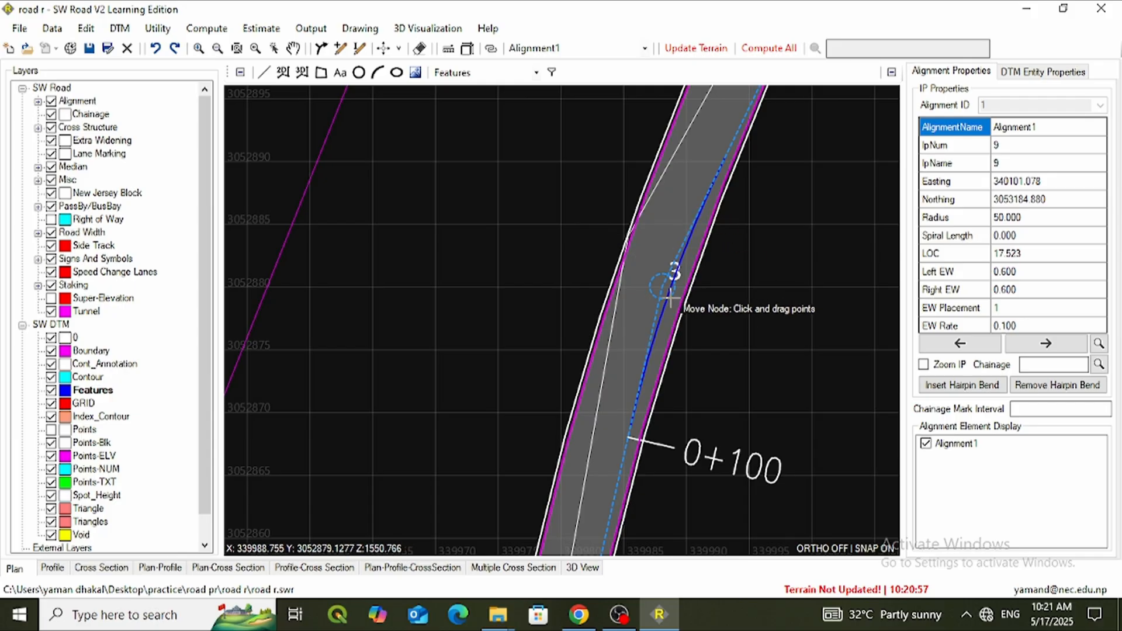
{"action": "left_click_drag", "start_coordinate": [664, 286], "coordinate": [639, 253]}
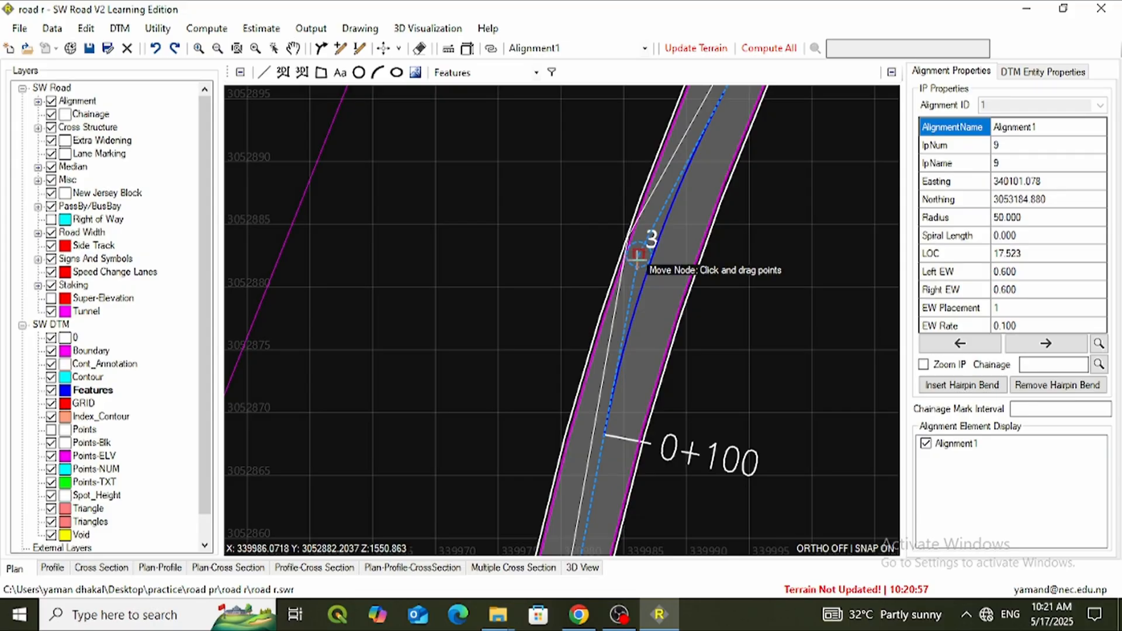
{"action": "scroll", "coordinate": [649, 313], "scroll_direction": "down", "scroll_amount": 2}
{"action": "scroll", "coordinate": [648, 312], "scroll_direction": "down", "scroll_amount": 2}
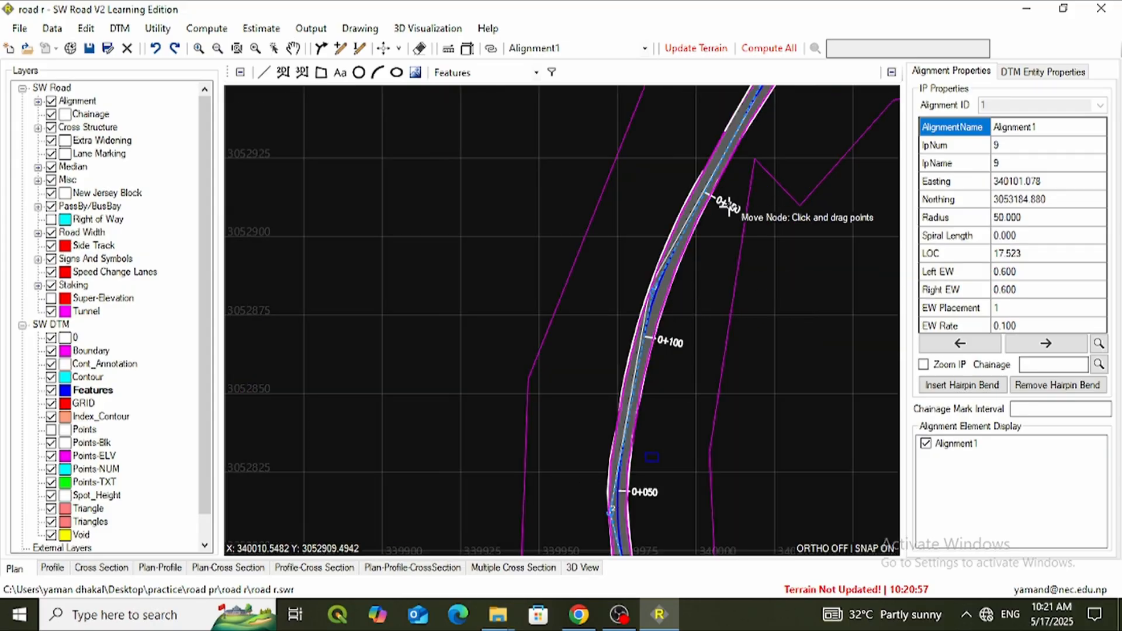
{"action": "scroll", "coordinate": [728, 230], "scroll_direction": "up", "scroll_amount": 3}
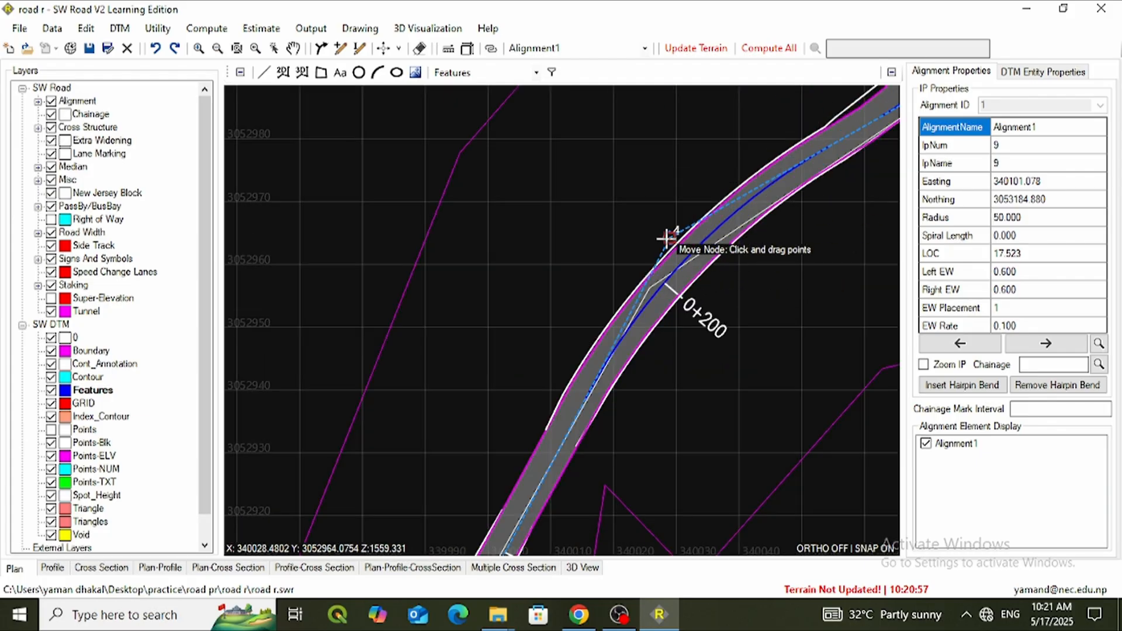
{"action": "left_click_drag", "start_coordinate": [671, 237], "coordinate": [689, 206]}
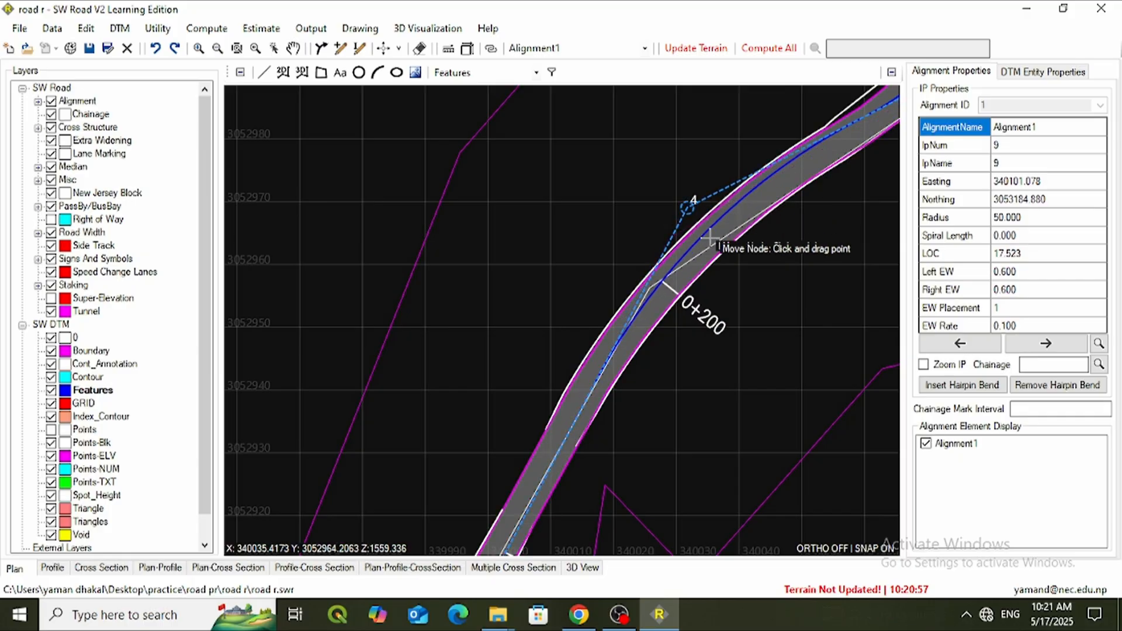
{"action": "scroll", "coordinate": [722, 272], "scroll_direction": "down", "scroll_amount": 2}
{"action": "scroll", "coordinate": [676, 380], "scroll_direction": "up", "scroll_amount": 2}
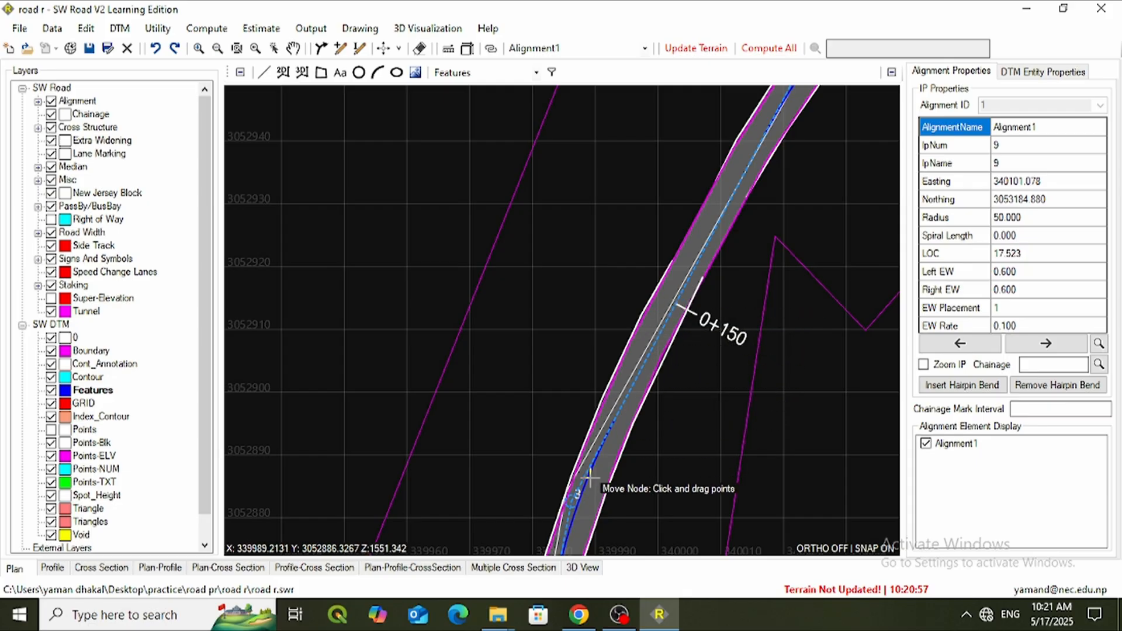
Step: Show the Points layer and insert an alignment point between intersection points 3 and 4, at about easting 339998, northing 3052935
{"action": "left_click", "coordinate": [52, 430]}
{"action": "scroll", "coordinate": [401, 401], "scroll_direction": "down", "scroll_amount": 2}
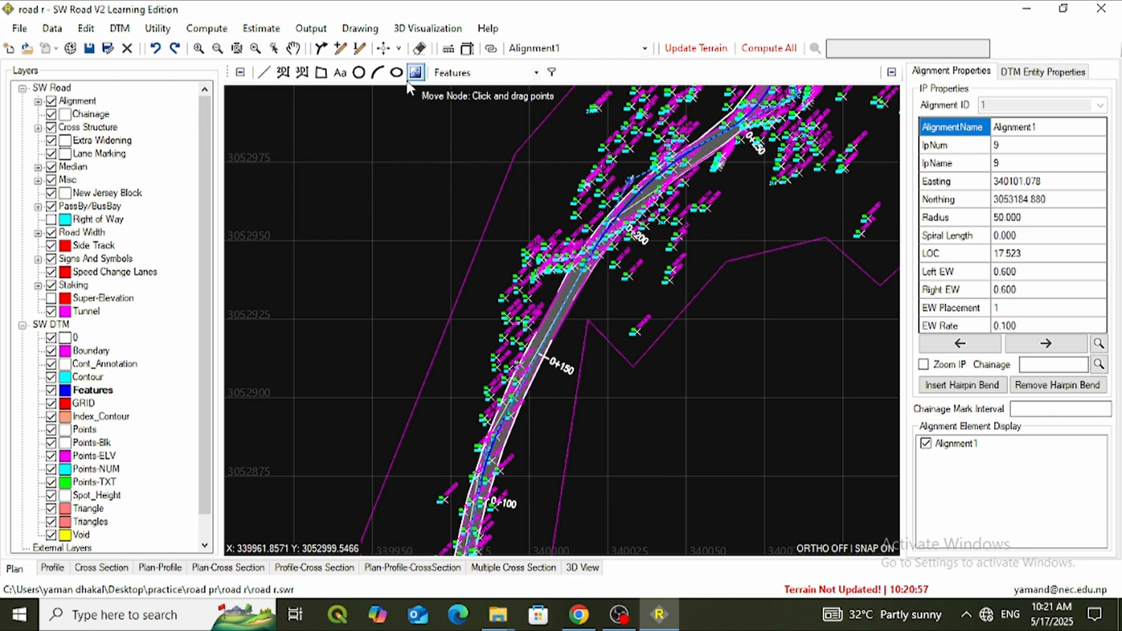
{"action": "left_click", "coordinate": [359, 49]}
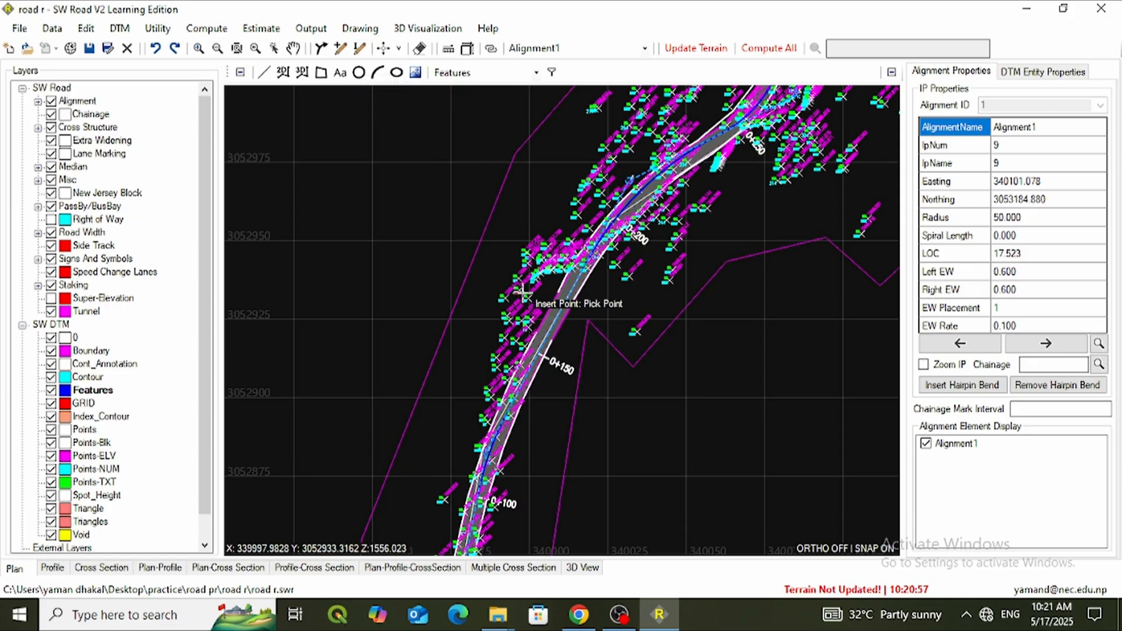
{"action": "left_click", "coordinate": [521, 286]}
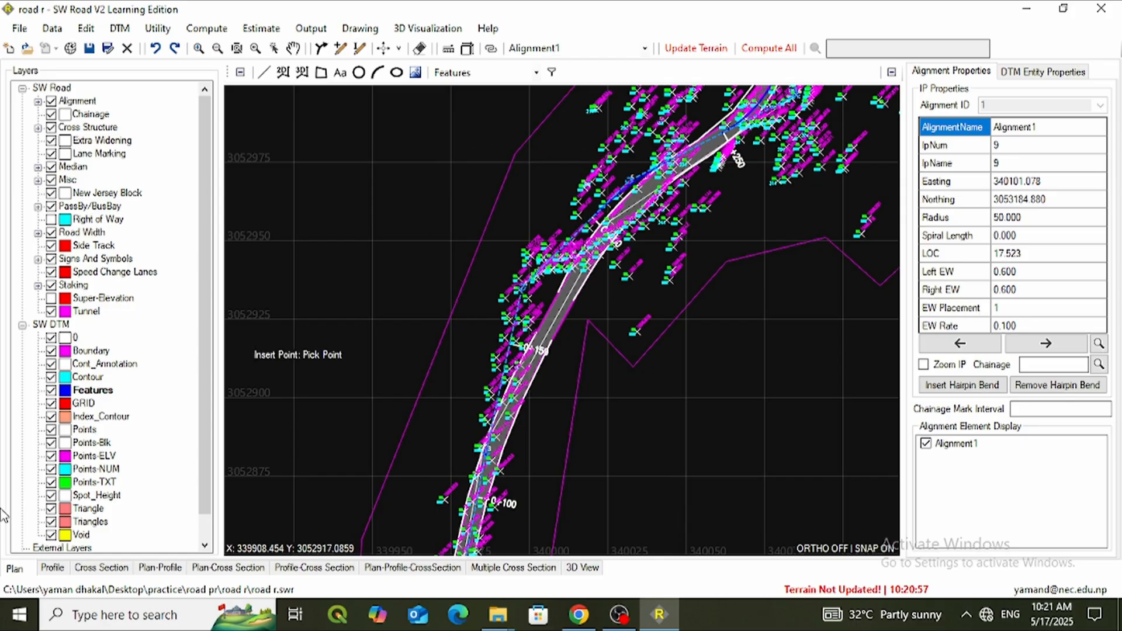
Step: Hide the Points layer, move intersection point 4 to about 340035, 3052977 and intersection point 5 to 340087.773, 3052996.929
{"action": "left_click", "coordinate": [51, 429]}
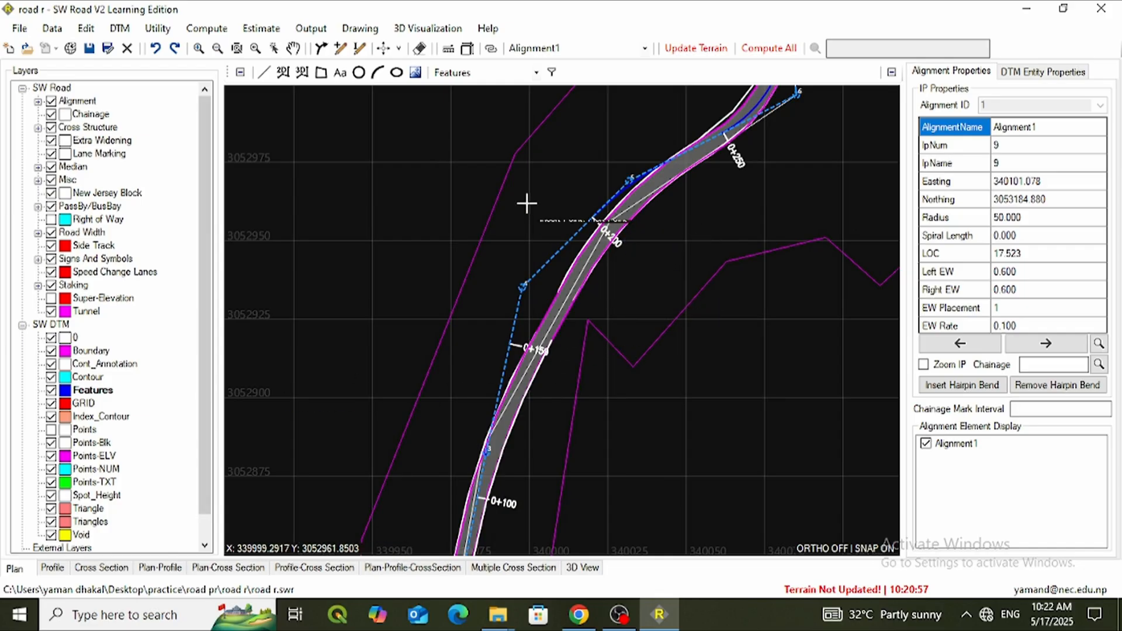
{"action": "left_click", "coordinate": [383, 49]}
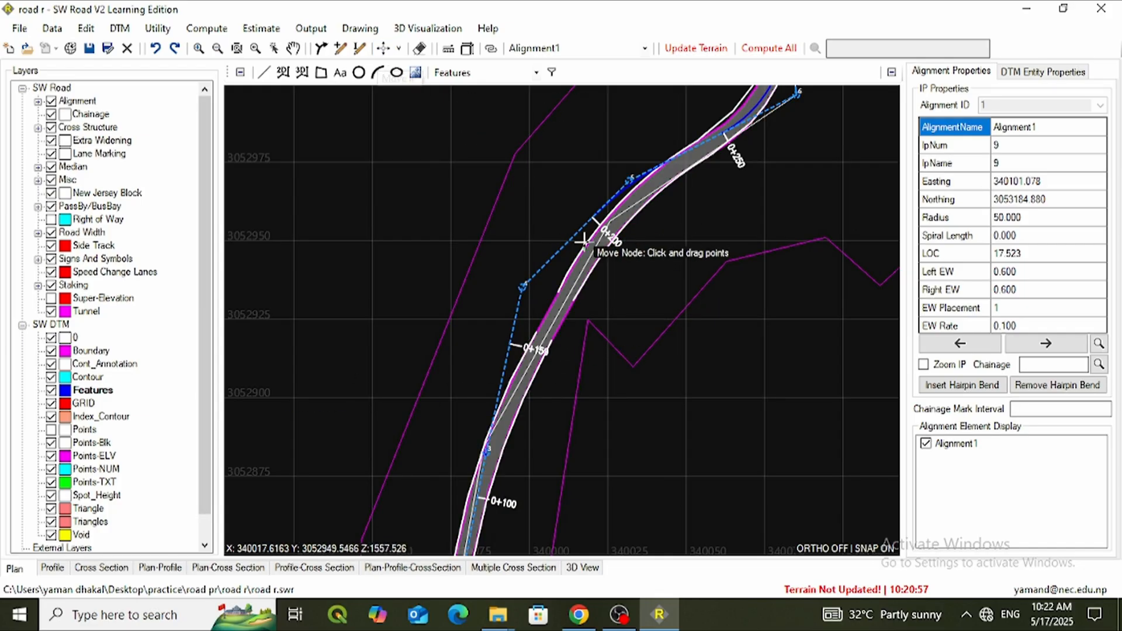
{"action": "left_click_drag", "start_coordinate": [630, 180], "coordinate": [640, 156]}
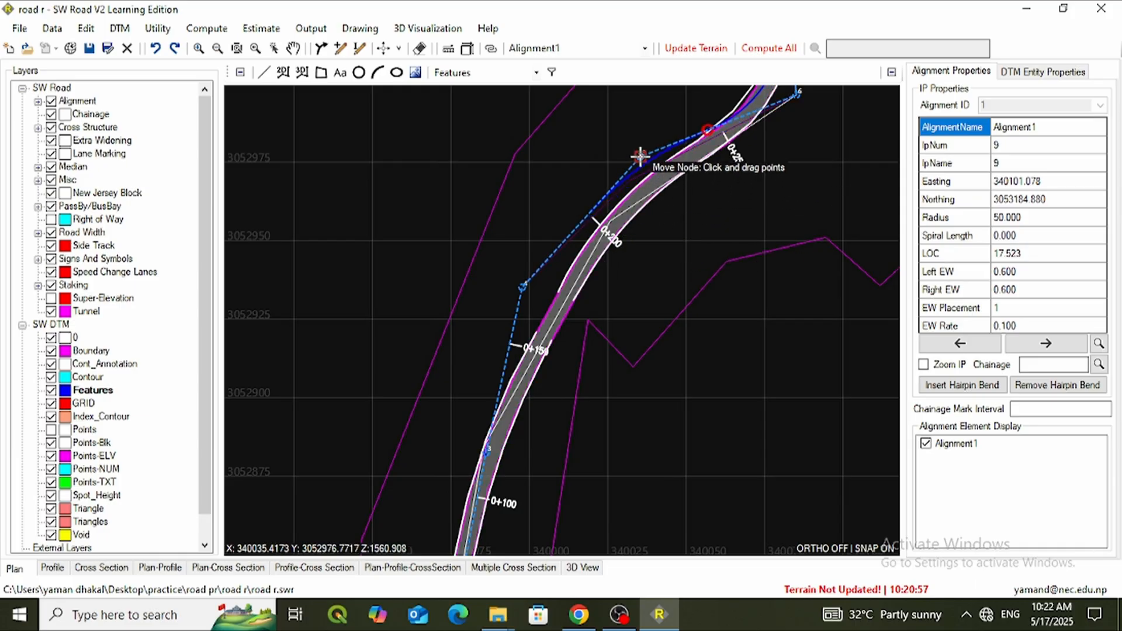
{"action": "left_click_drag", "start_coordinate": [797, 95], "coordinate": [805, 94]}
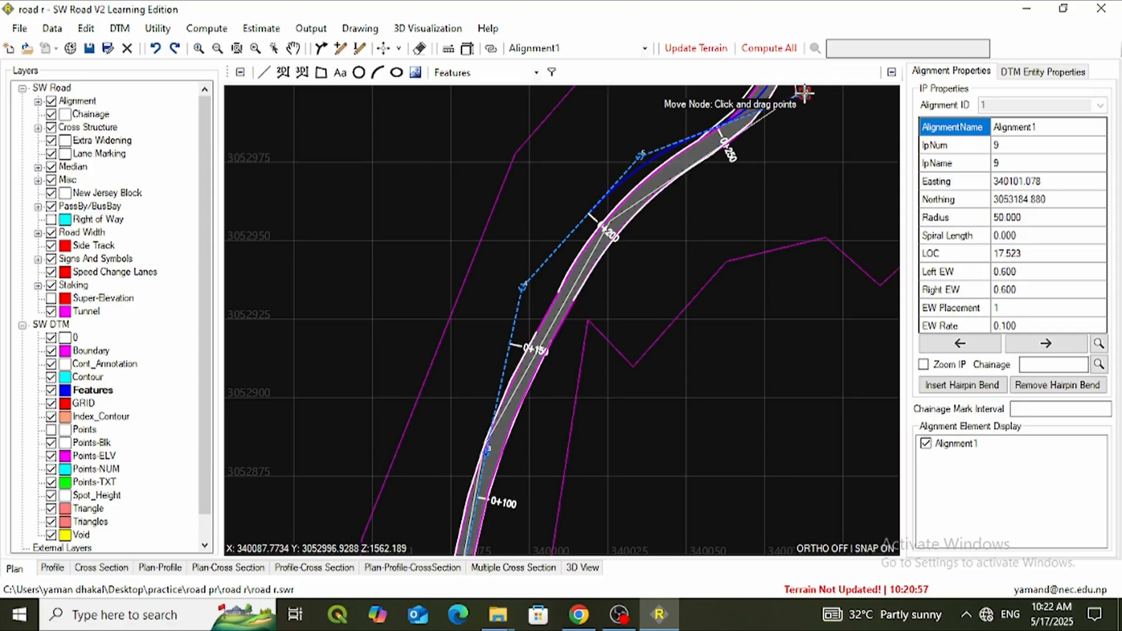
Step: Try to compute all of the edited alignment, updating the terrain first
{"action": "left_click", "coordinate": [766, 49]}
{"action": "left_click", "coordinate": [576, 366]}
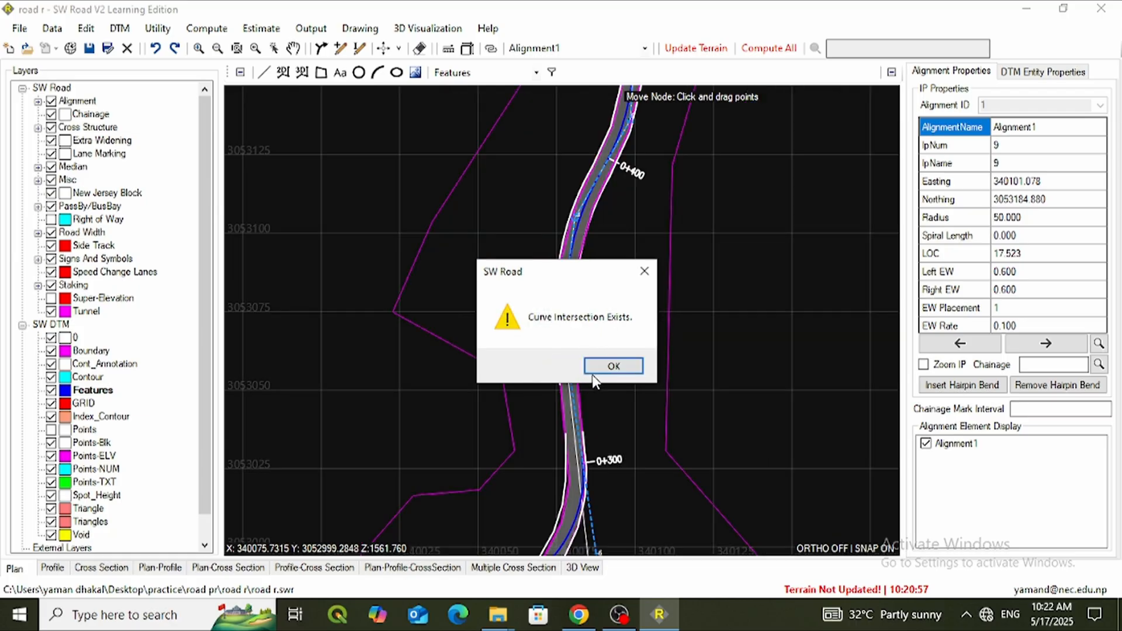
{"action": "left_click", "coordinate": [613, 367]}
Step: Set the curve radius of the intersection point named 7 (IpNum 8), north of chainage 0+350, to 60
{"action": "scroll", "coordinate": [605, 333], "scroll_direction": "down", "scroll_amount": 2}
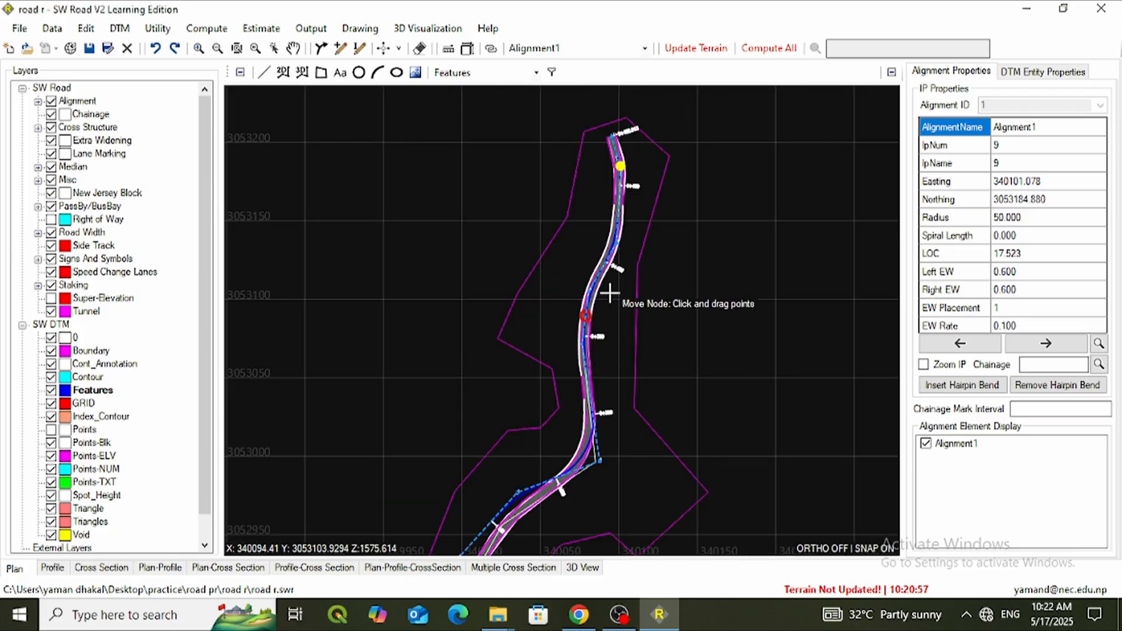
{"action": "scroll", "coordinate": [585, 316], "scroll_direction": "up", "scroll_amount": 4}
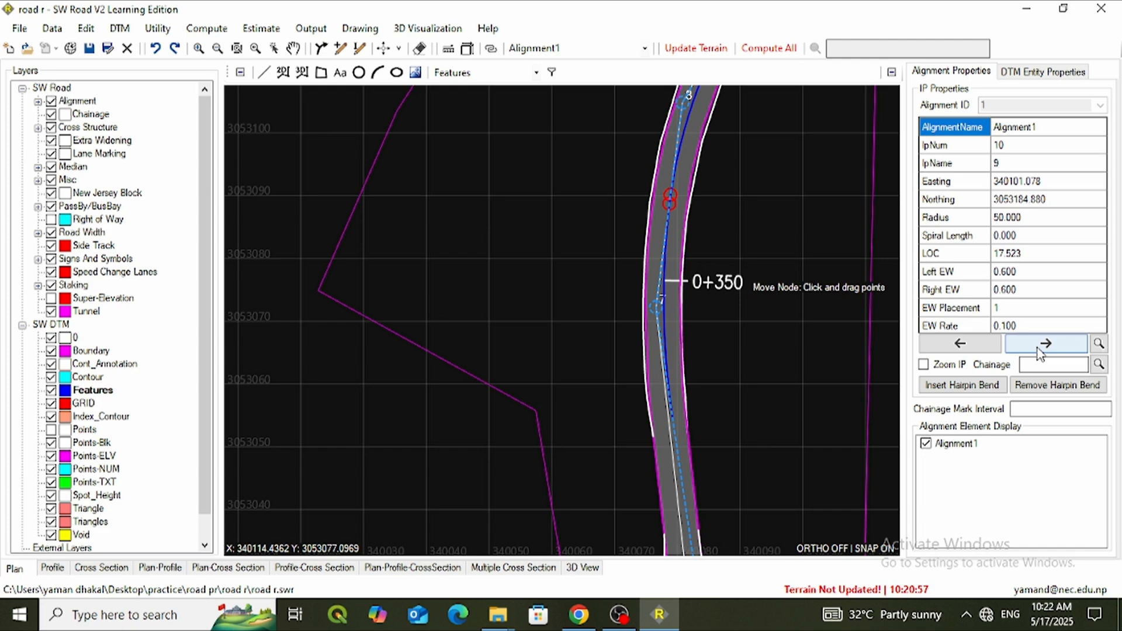
{"action": "left_click", "coordinate": [985, 349]}
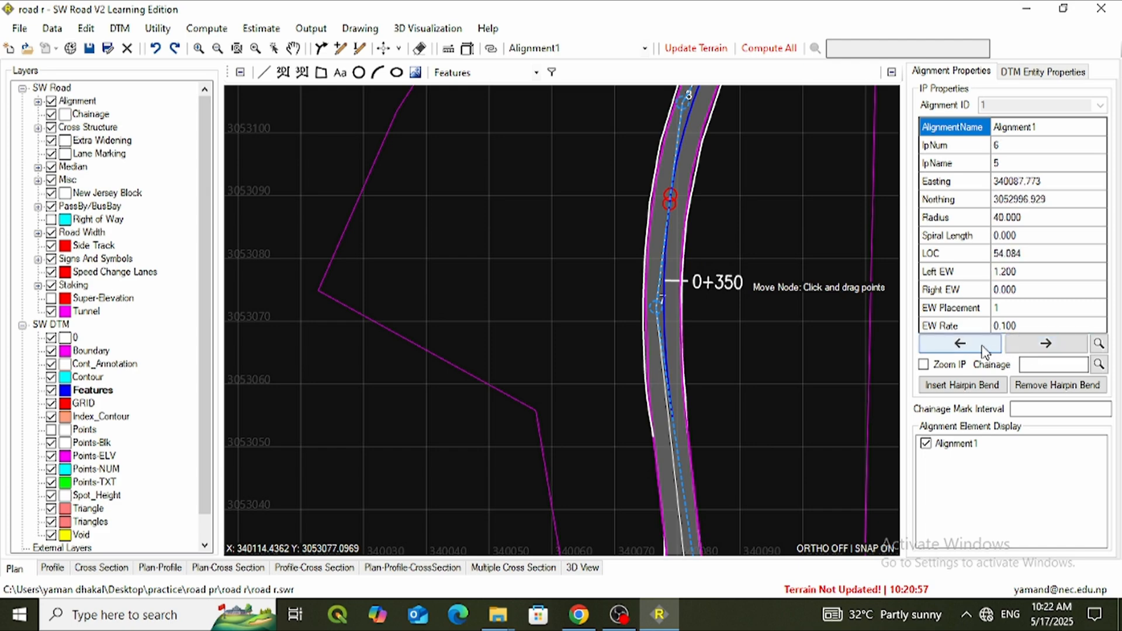
{"action": "left_click", "coordinate": [1033, 350]}
{"action": "left_click", "coordinate": [1034, 349]}
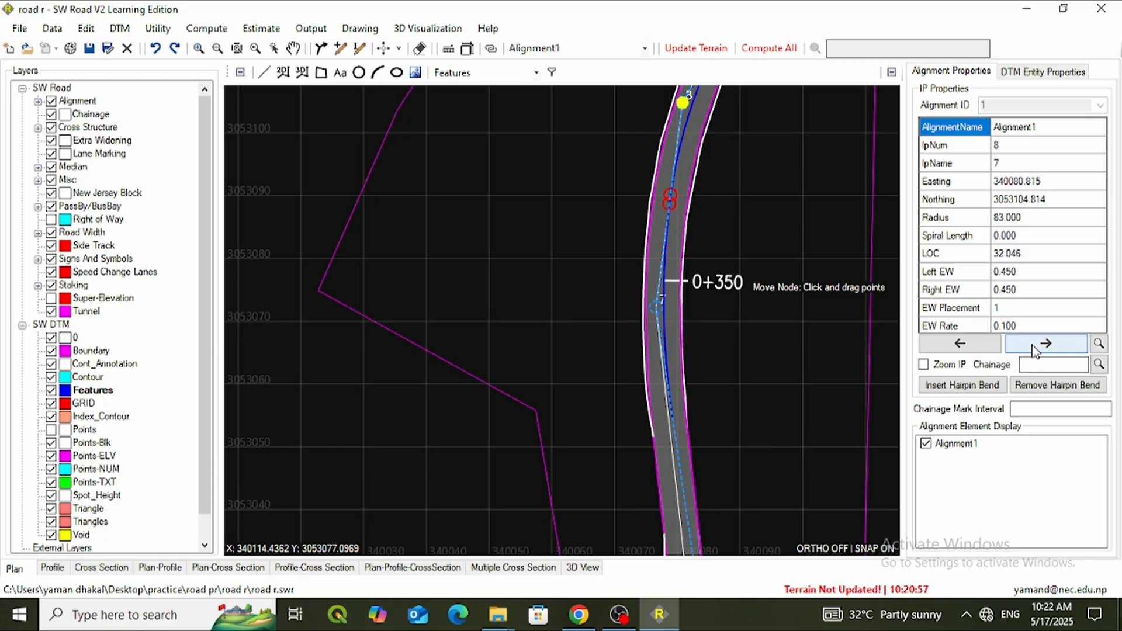
{"action": "left_click", "coordinate": [1014, 224]}
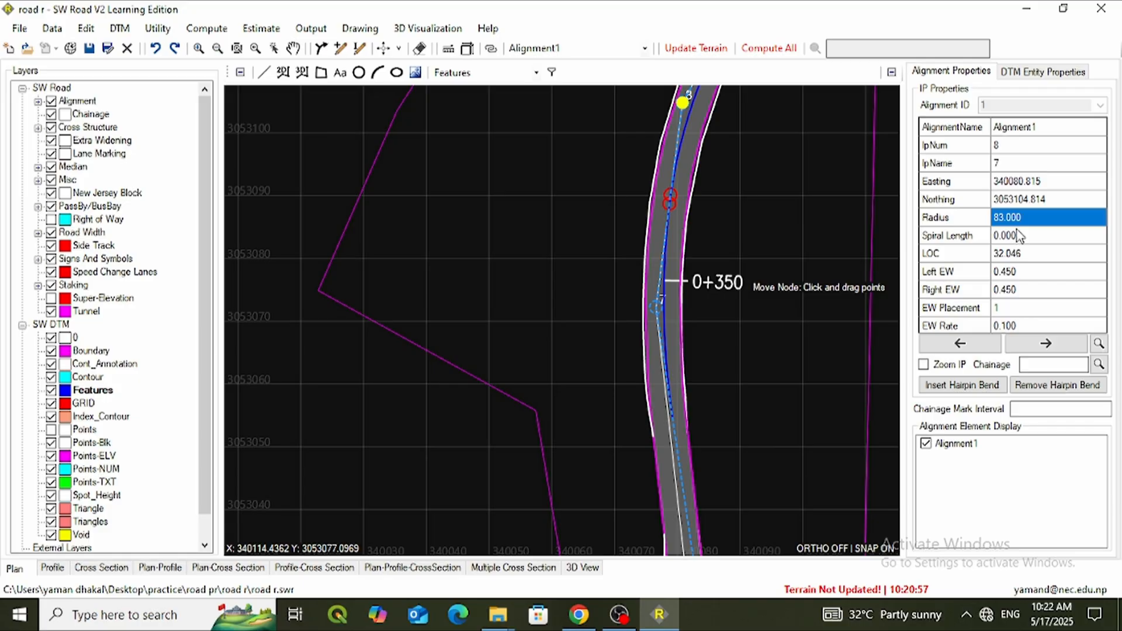
{"action": "type", "text": "60"}
{"action": "key", "text": "Tab"}
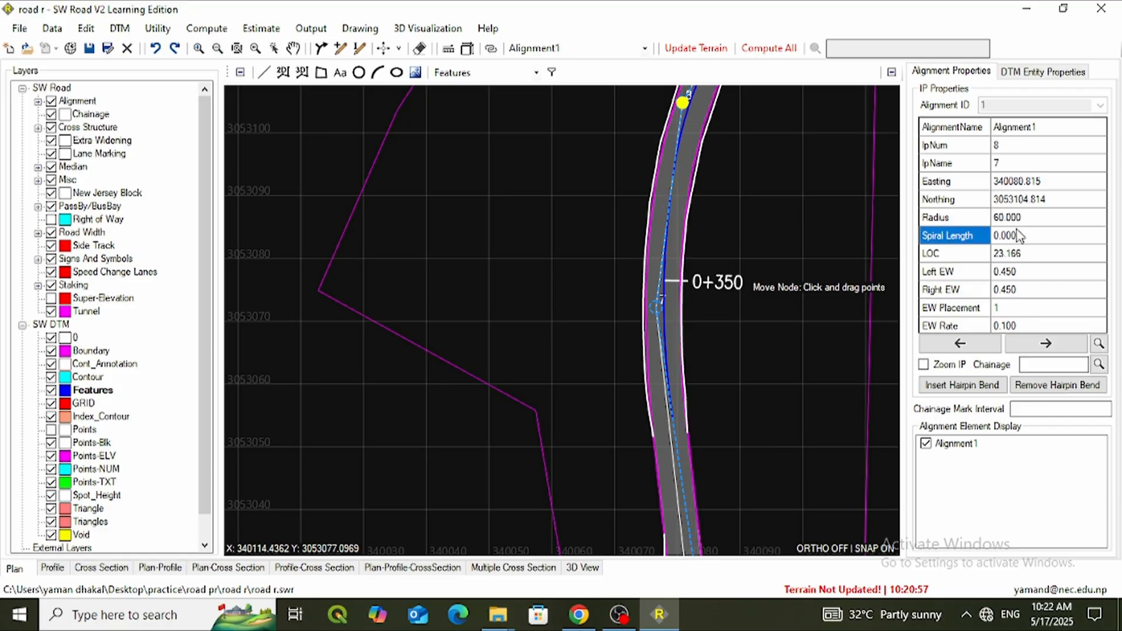
Step: Compute all alignment parameters again with the new curve radius, accepting the terrain update first
{"action": "scroll", "coordinate": [829, 270], "scroll_direction": "down", "scroll_amount": 3}
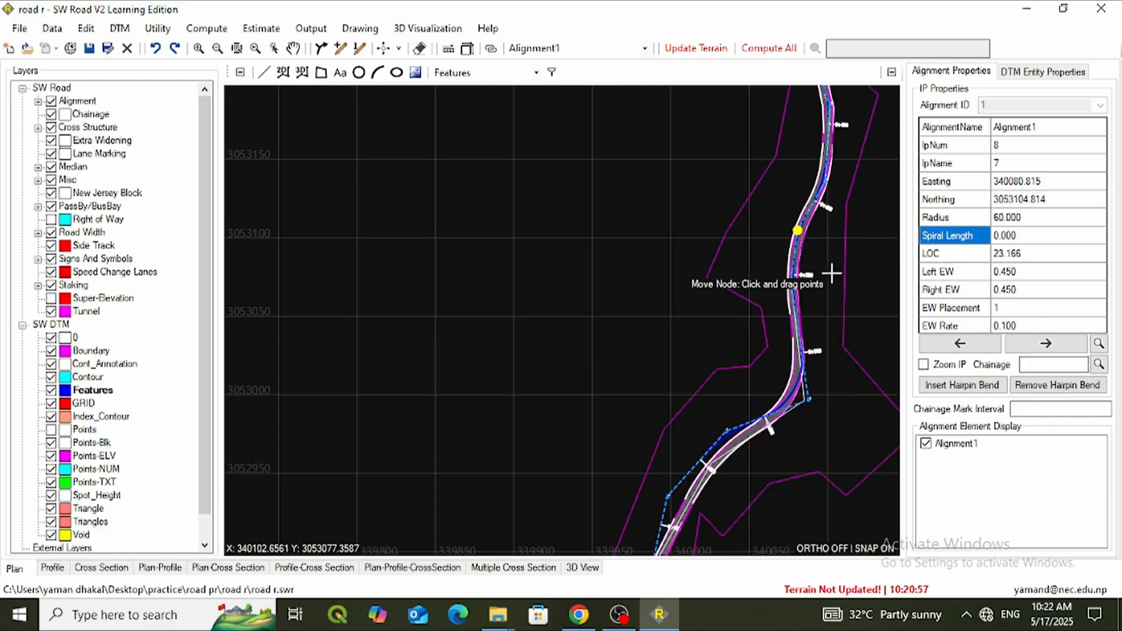
{"action": "left_click", "coordinate": [769, 49]}
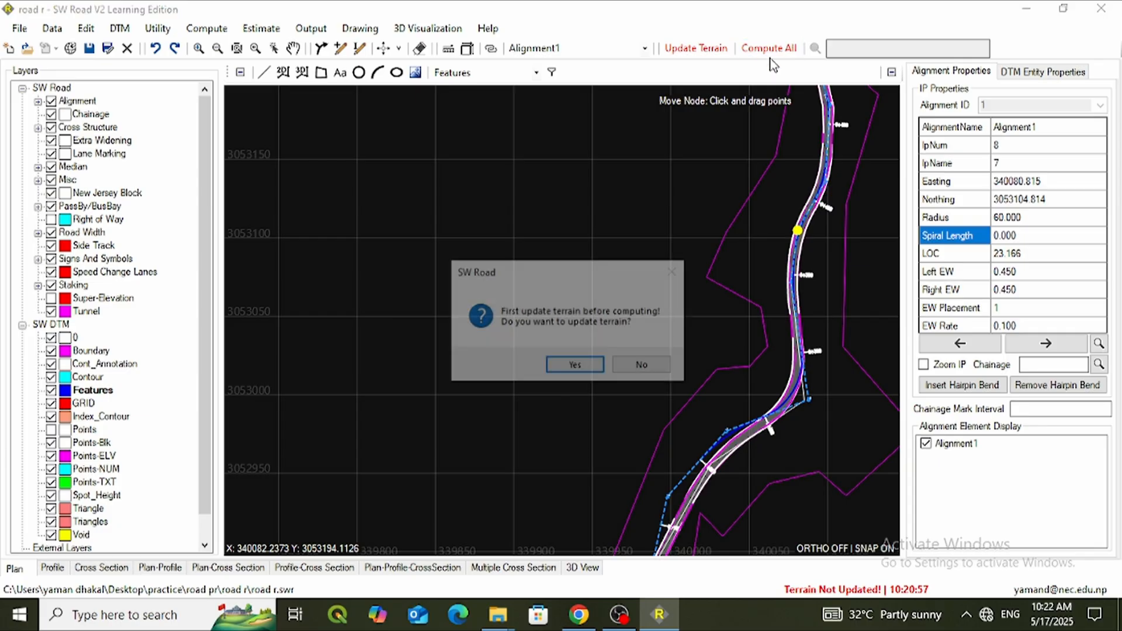
{"action": "left_click", "coordinate": [573, 367]}
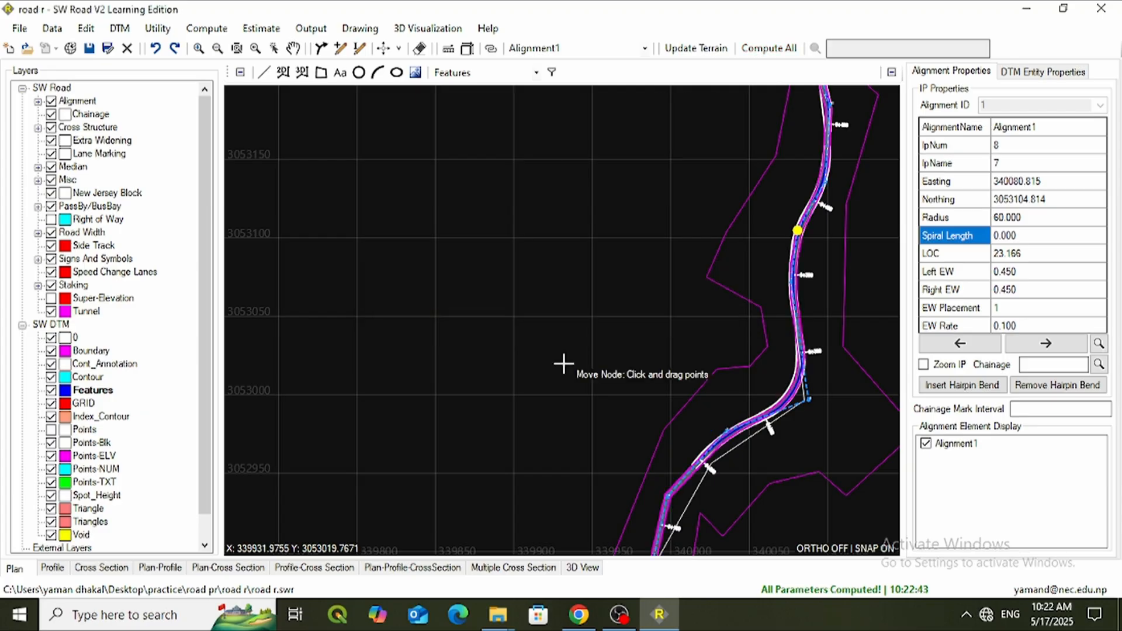
Step: Examine the computed road along the whole plan alignment and collapse the SW DTM layer group
{"action": "scroll", "coordinate": [591, 352], "scroll_direction": "down", "scroll_amount": 4}
{"action": "scroll", "coordinate": [579, 353], "scroll_direction": "up", "scroll_amount": 3}
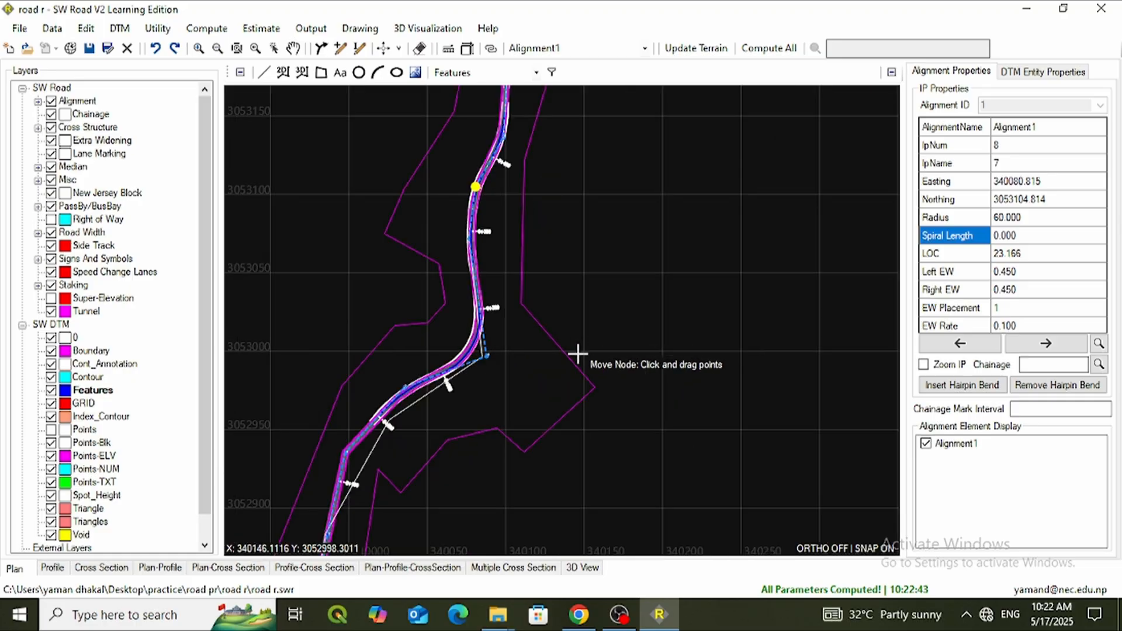
{"action": "scroll", "coordinate": [563, 391], "scroll_direction": "down", "scroll_amount": 3}
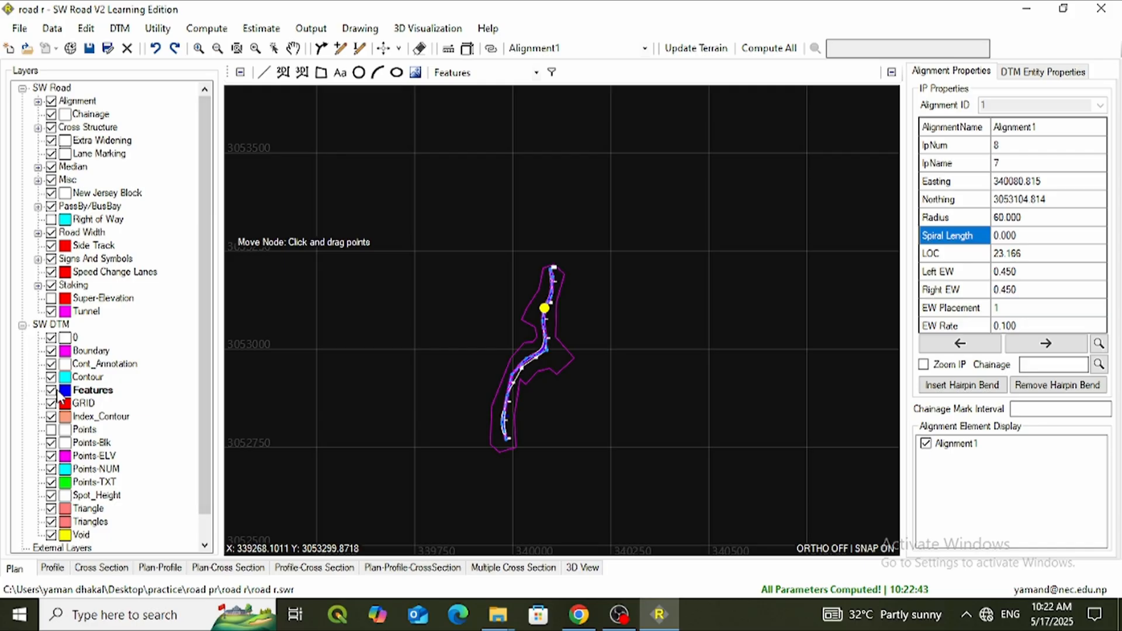
{"action": "scroll", "coordinate": [525, 331], "scroll_direction": "up", "scroll_amount": 5}
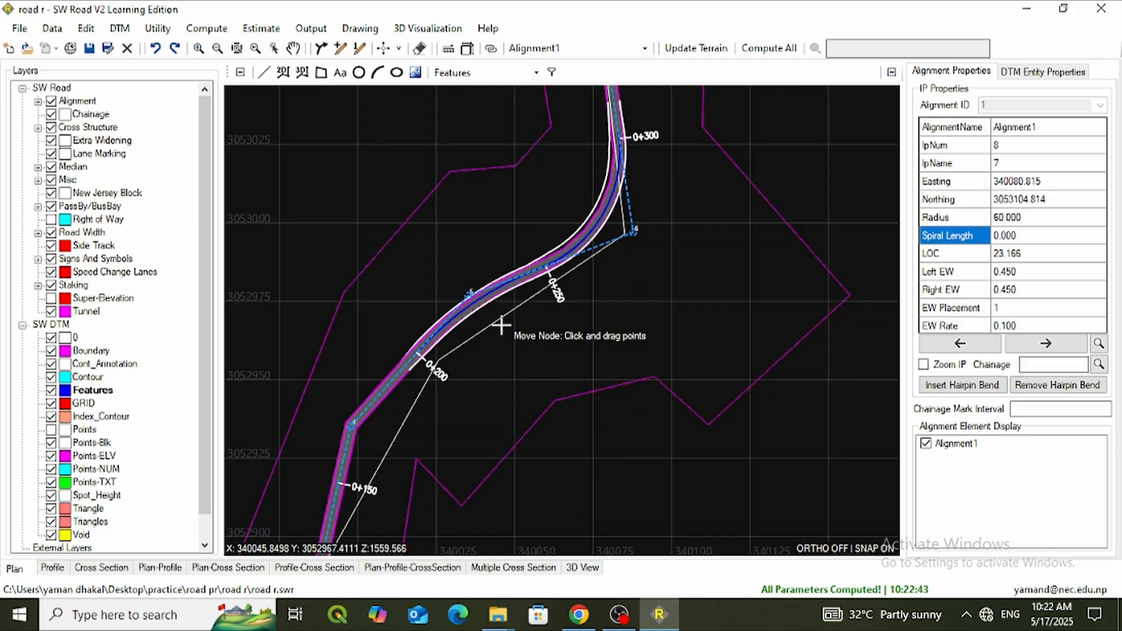
{"action": "scroll", "coordinate": [789, 309], "scroll_direction": "down", "scroll_amount": 2}
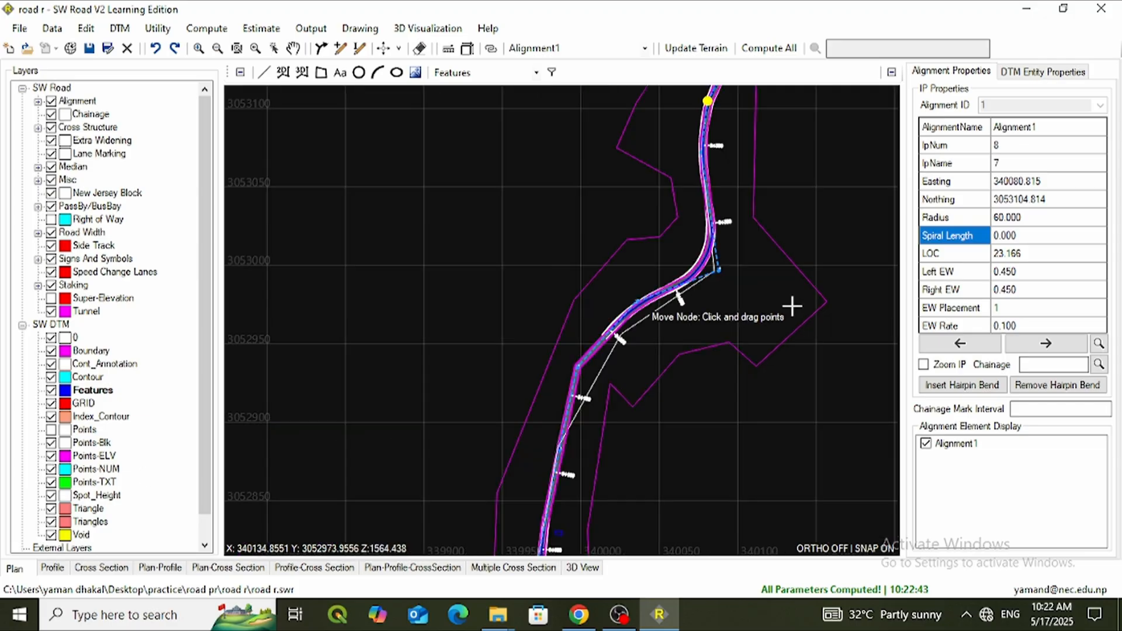
{"action": "scroll", "coordinate": [690, 343], "scroll_direction": "up", "scroll_amount": 2}
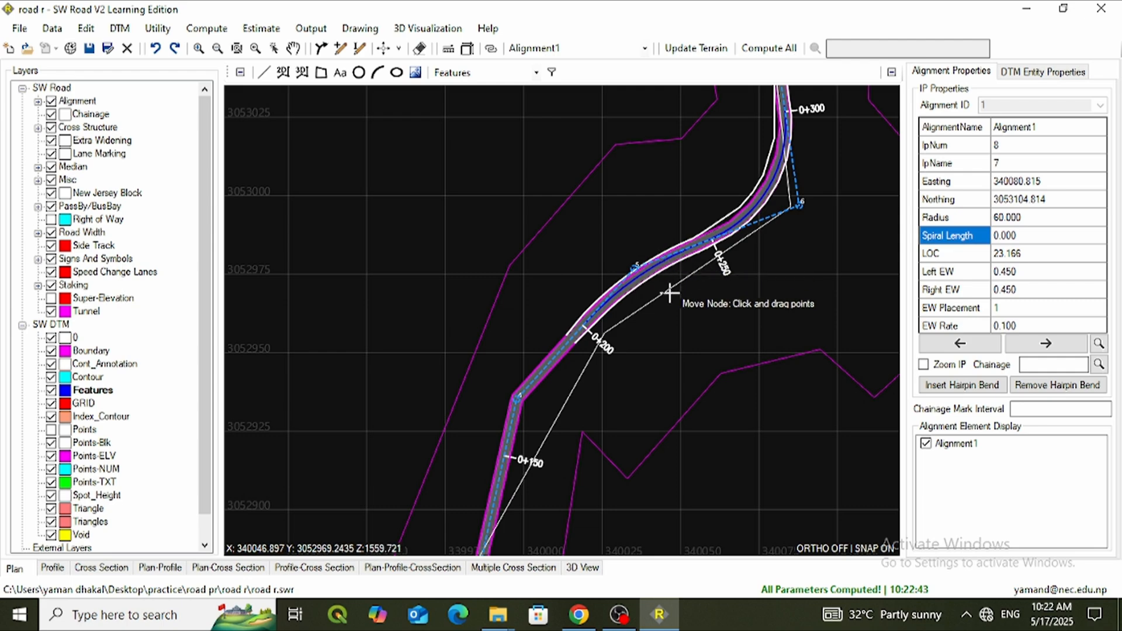
{"action": "scroll", "coordinate": [662, 328], "scroll_direction": "down", "scroll_amount": 2}
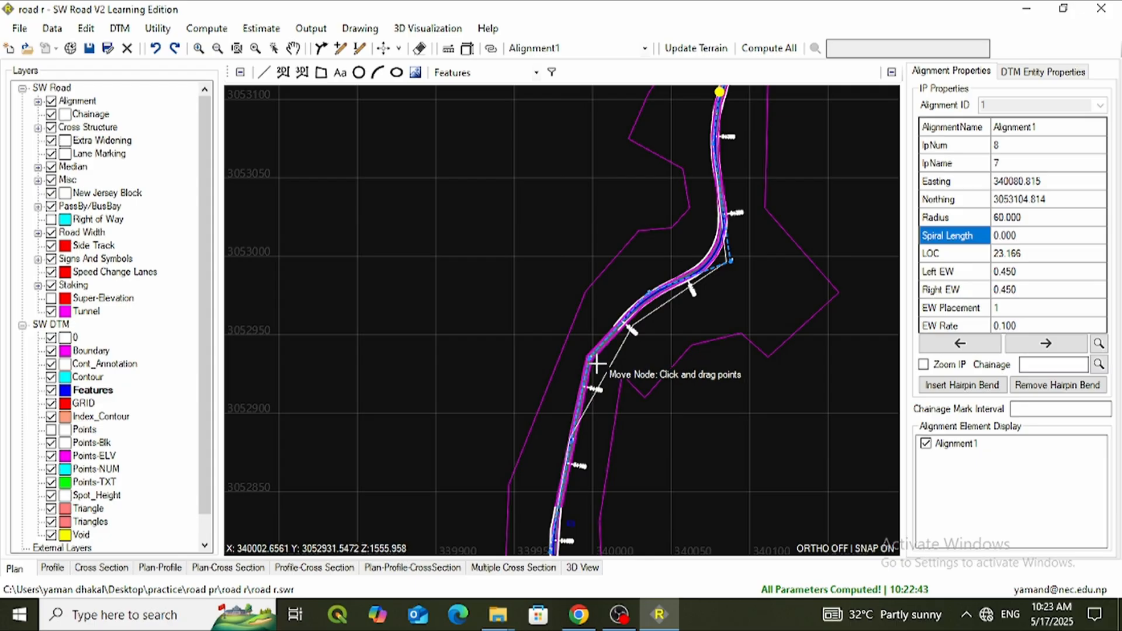
{"action": "left_click", "coordinate": [22, 326]}
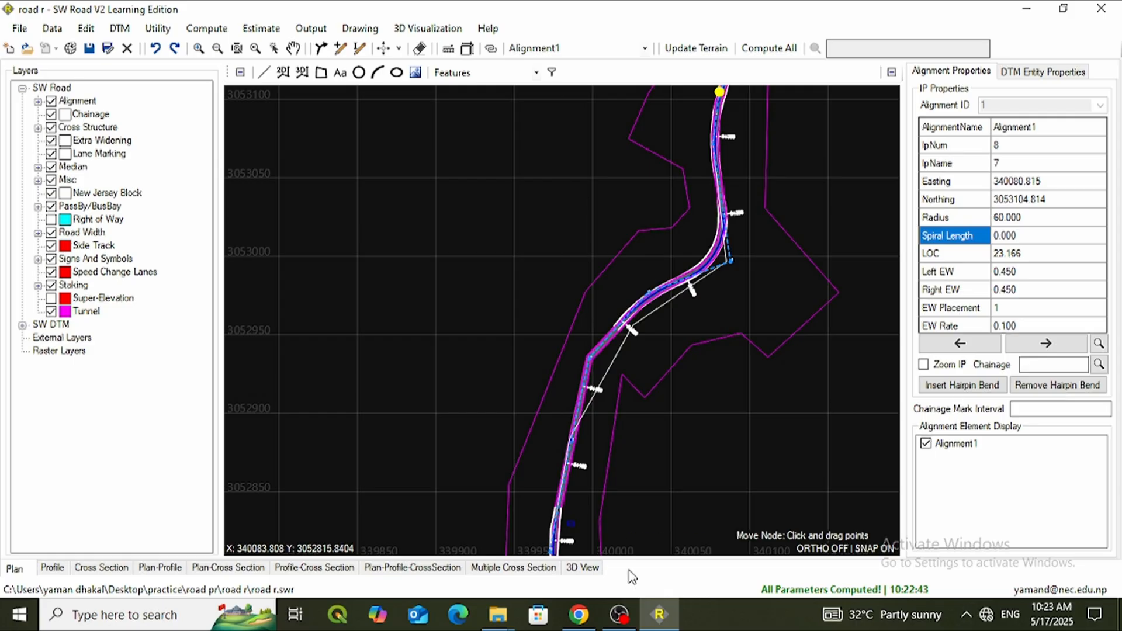
{"action": "scroll", "coordinate": [639, 367], "scroll_direction": "down", "scroll_amount": 2}
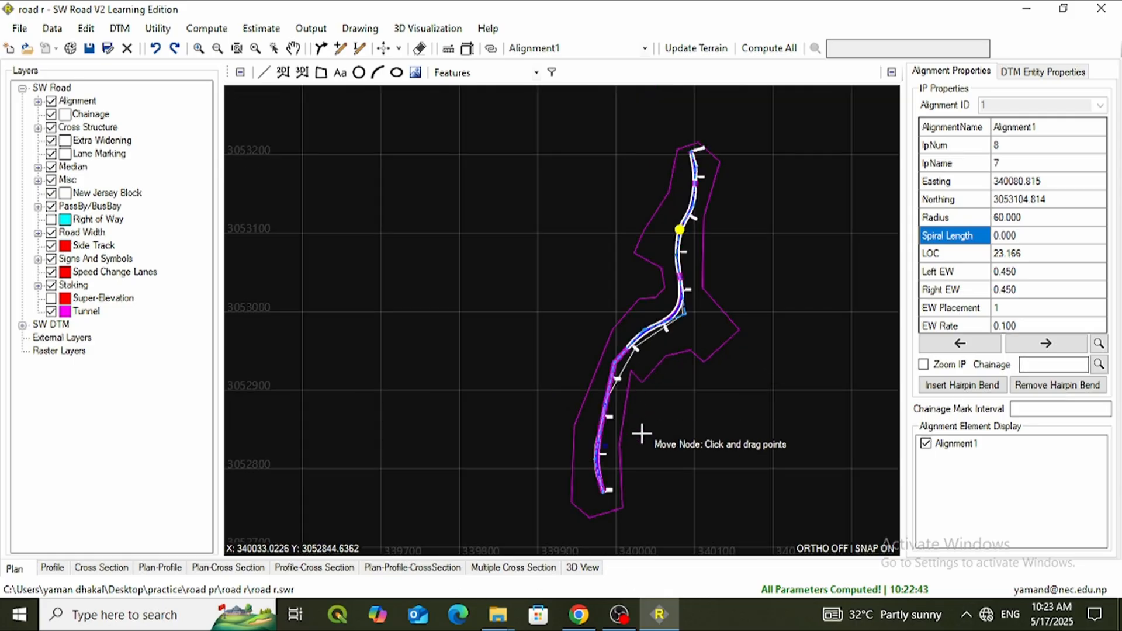
{"action": "scroll", "coordinate": [641, 431], "scroll_direction": "up", "scroll_amount": 2}
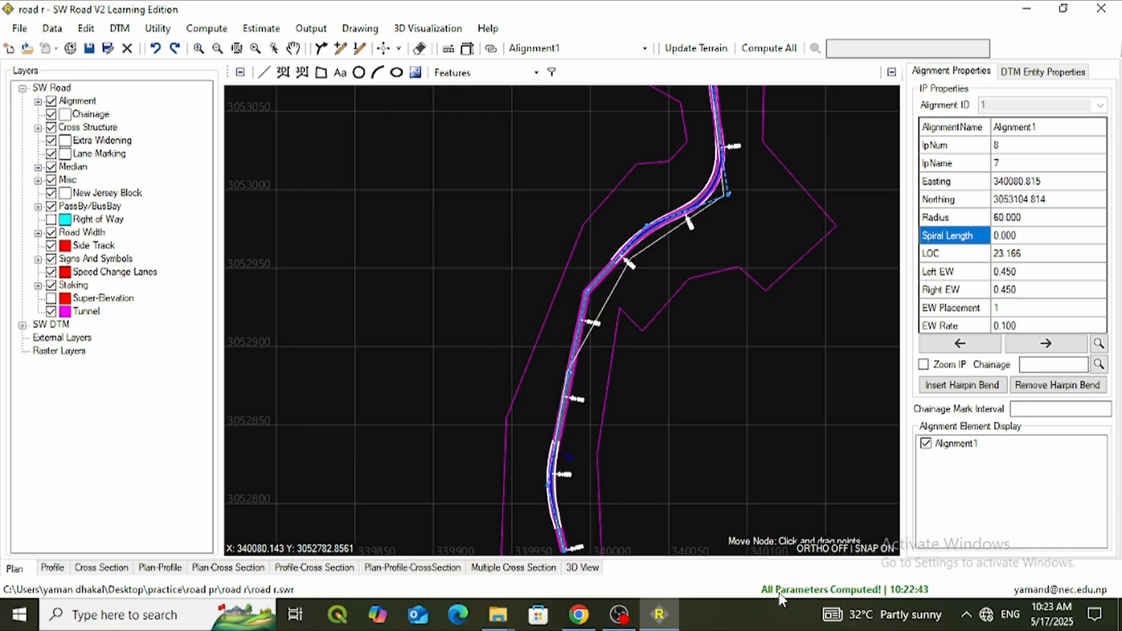
Step: Open the road's longitudinal profile and examine the design grade line against the existing ground line
{"action": "left_click", "coordinate": [51, 568]}
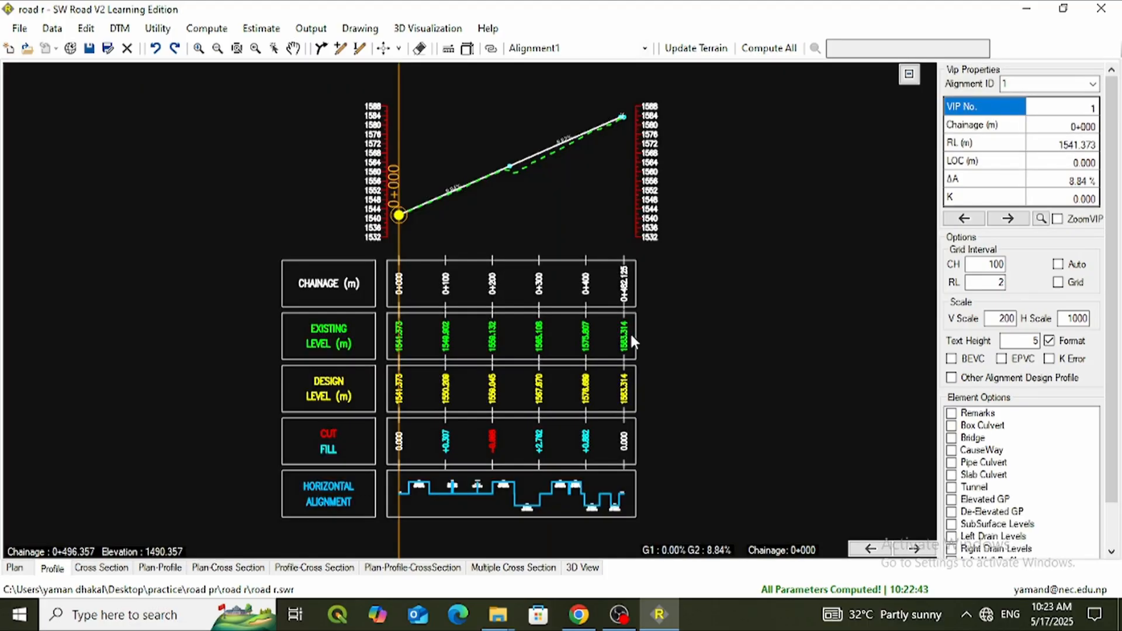
{"action": "scroll", "coordinate": [615, 168], "scroll_direction": "up", "scroll_amount": 3}
{"action": "scroll", "coordinate": [613, 170], "scroll_direction": "down", "scroll_amount": 3}
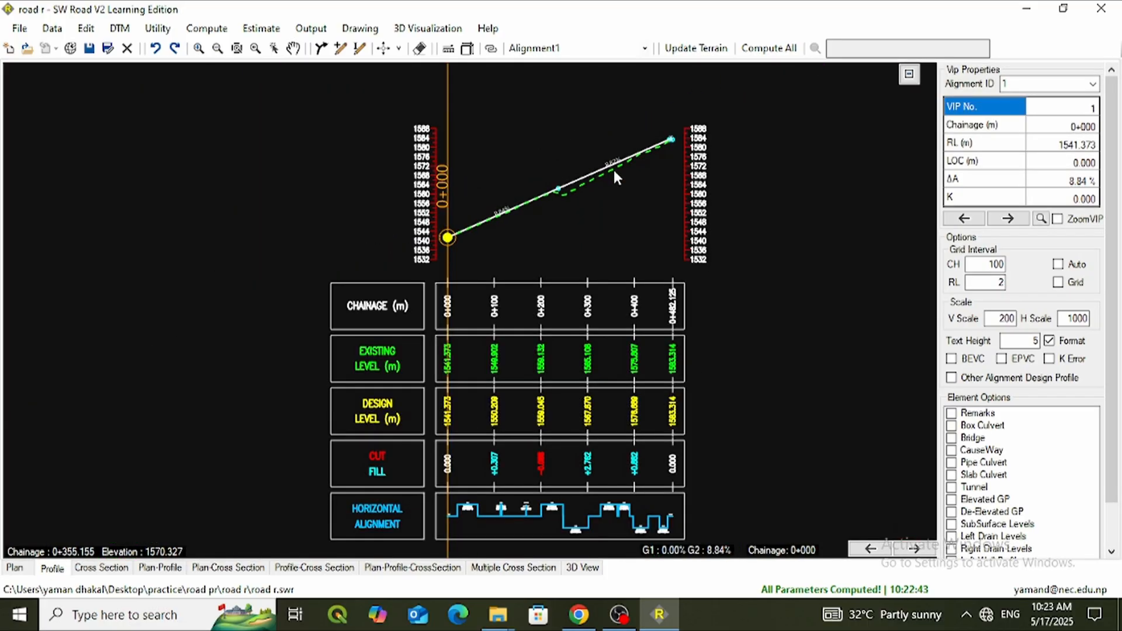
{"action": "scroll", "coordinate": [614, 168], "scroll_direction": "up", "scroll_amount": 2}
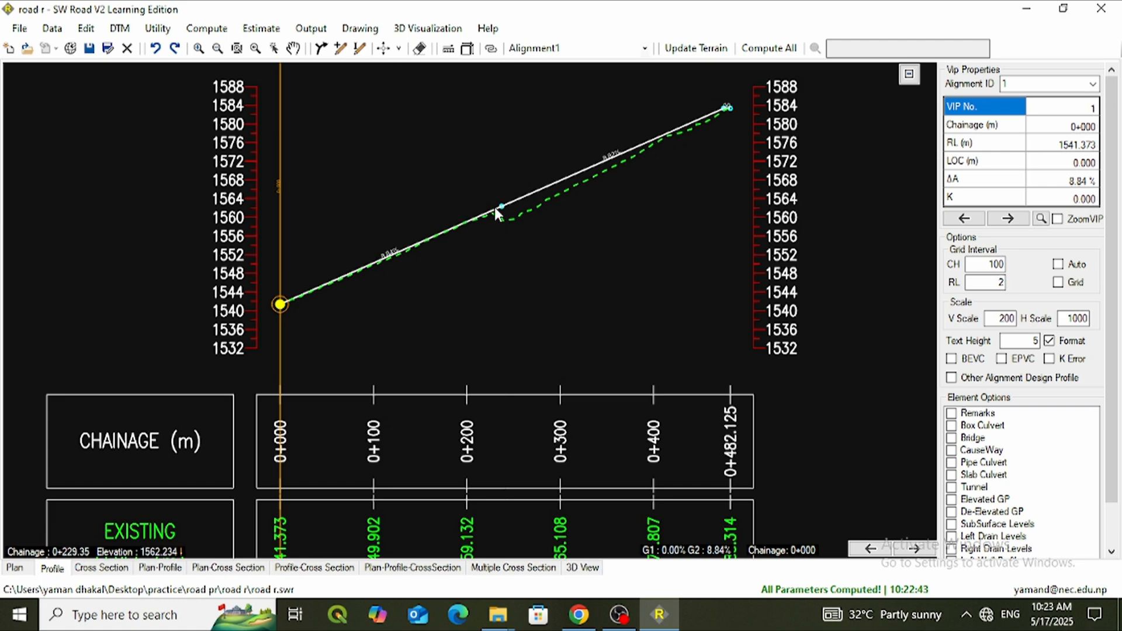
{"action": "scroll", "coordinate": [478, 216], "scroll_direction": "up", "scroll_amount": 3}
{"action": "scroll", "coordinate": [494, 211], "scroll_direction": "down", "scroll_amount": 2}
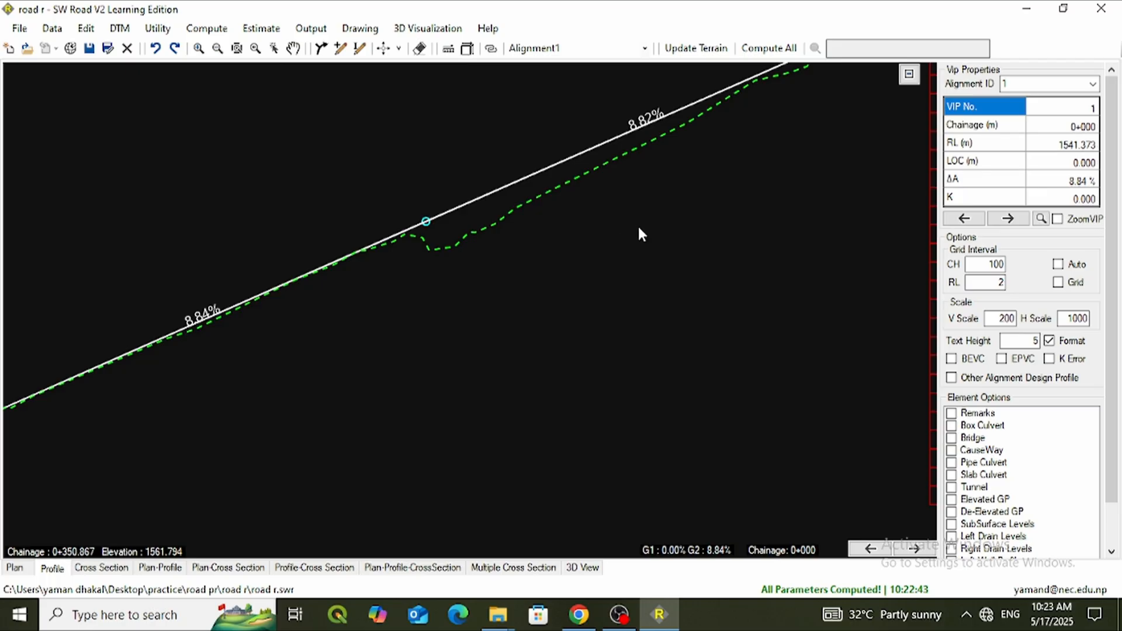
{"action": "scroll", "coordinate": [641, 234], "scroll_direction": "down", "scroll_amount": 2}
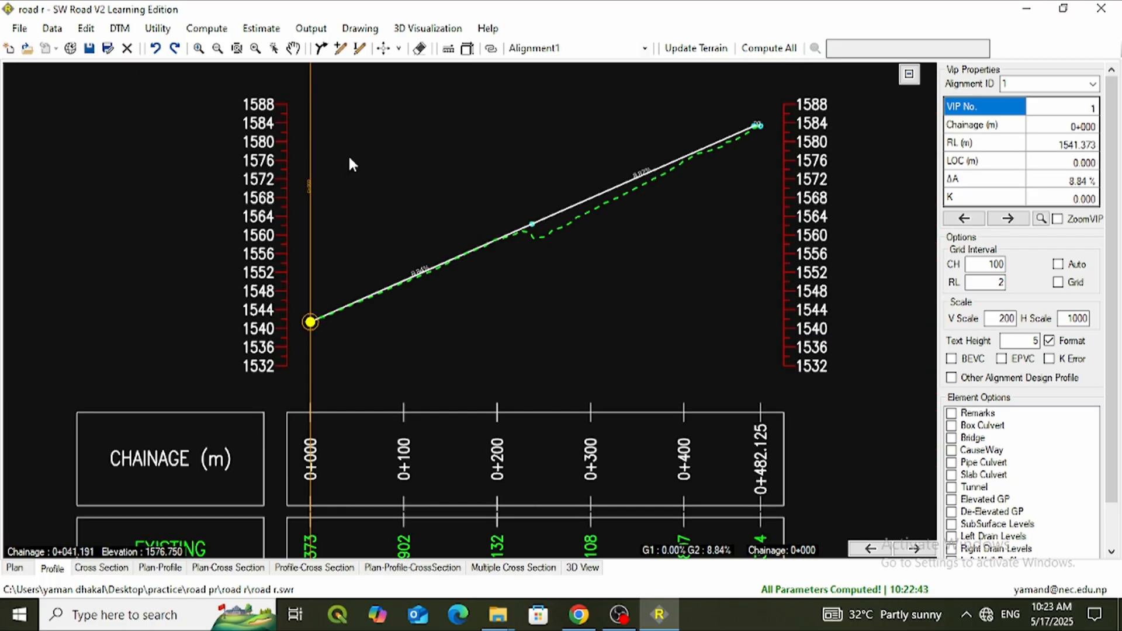
Step: Insert two vertical intersection points on the design profile, at about chainage 0+067 and 0+168
{"action": "left_click", "coordinate": [359, 49]}
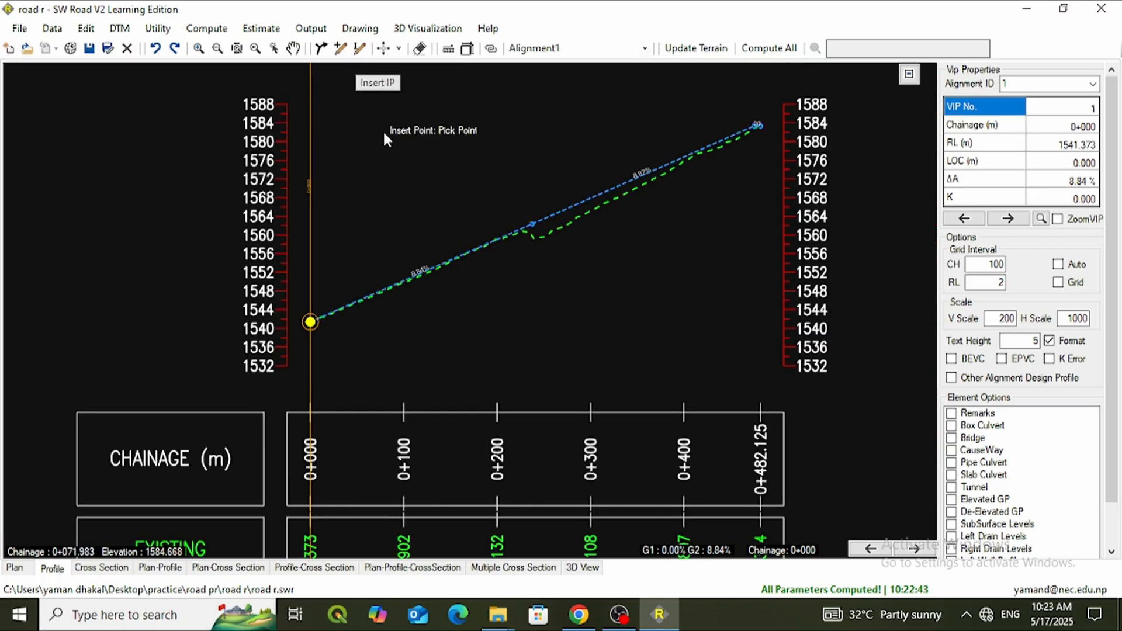
{"action": "left_click", "coordinate": [373, 290]}
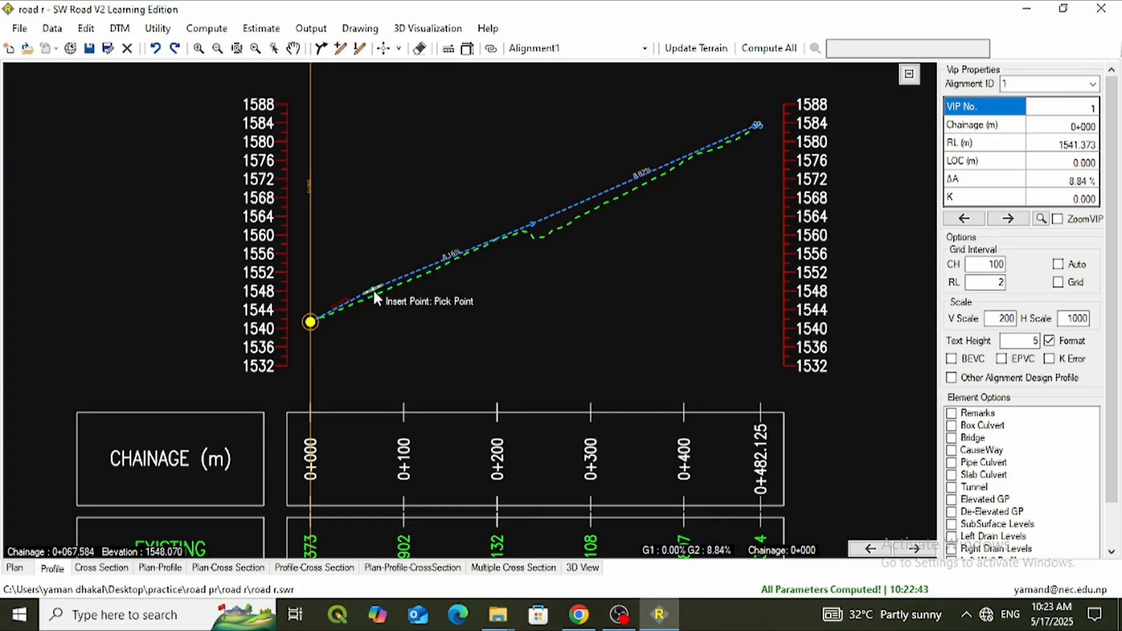
{"action": "scroll", "coordinate": [374, 292], "scroll_direction": "up", "scroll_amount": 2}
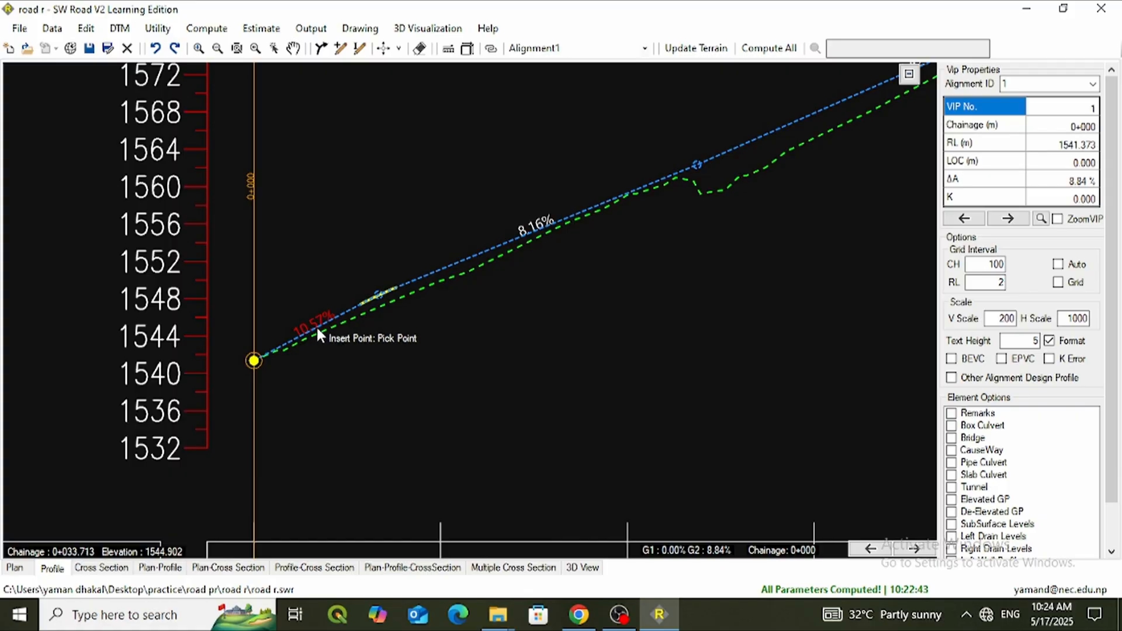
{"action": "left_click", "coordinate": [569, 224]}
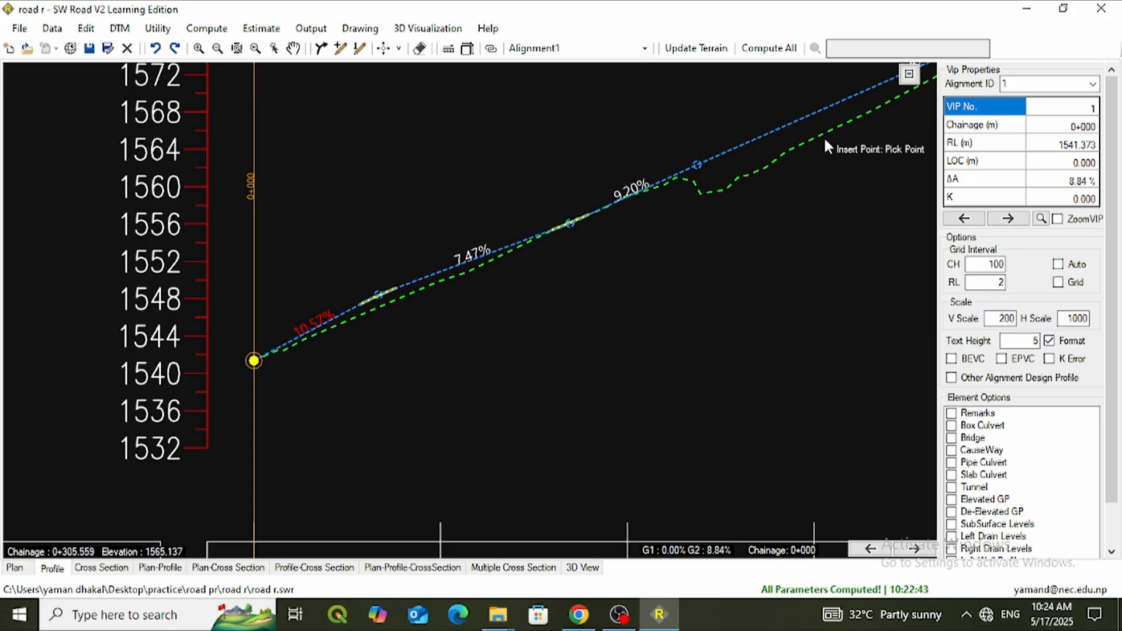
Step: Insert two more vertical intersection points near the existing ground line, at about chainage 0+286 and 0+361
{"action": "scroll", "coordinate": [801, 152], "scroll_direction": "down", "scroll_amount": 2}
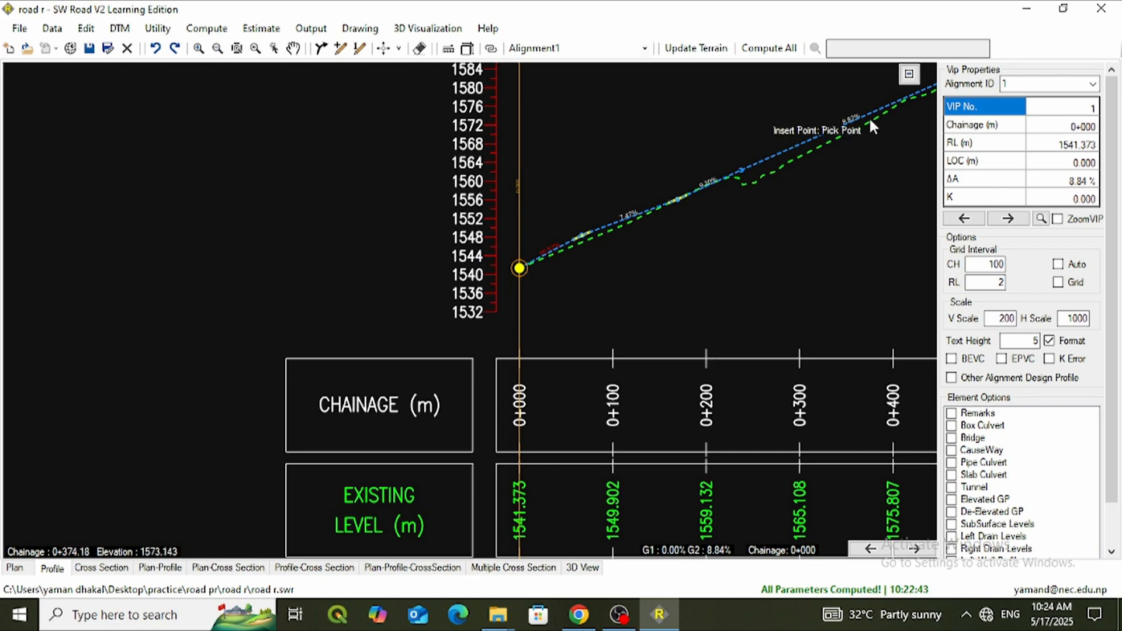
{"action": "scroll", "coordinate": [876, 122], "scroll_direction": "down", "scroll_amount": 1}
{"action": "scroll", "coordinate": [865, 135], "scroll_direction": "up", "scroll_amount": 3}
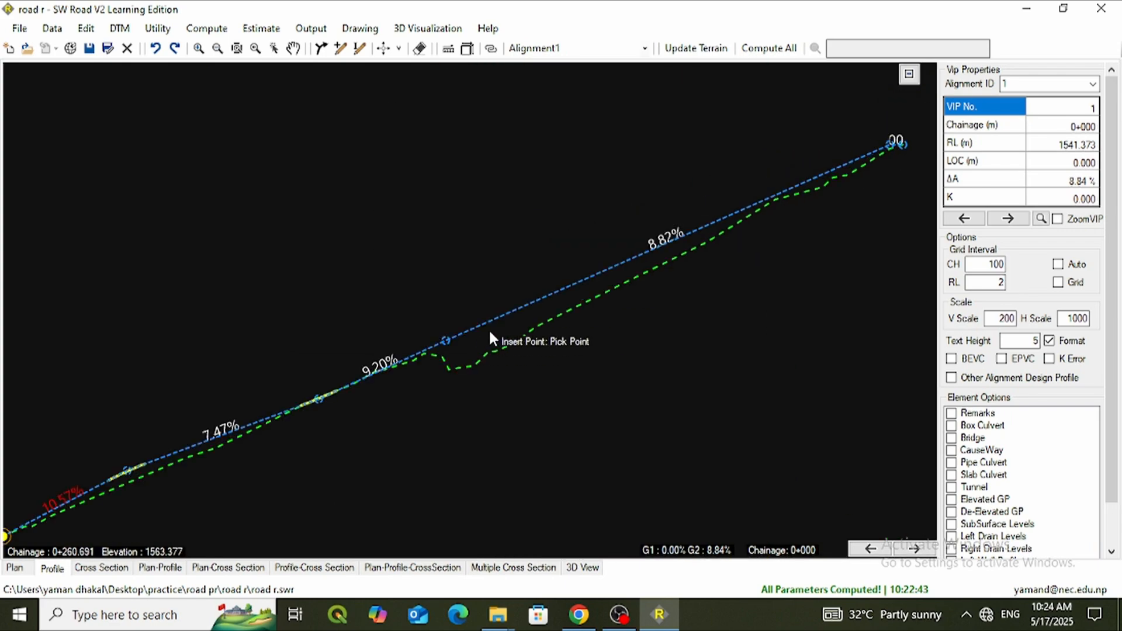
{"action": "scroll", "coordinate": [500, 339], "scroll_direction": "up", "scroll_amount": 2}
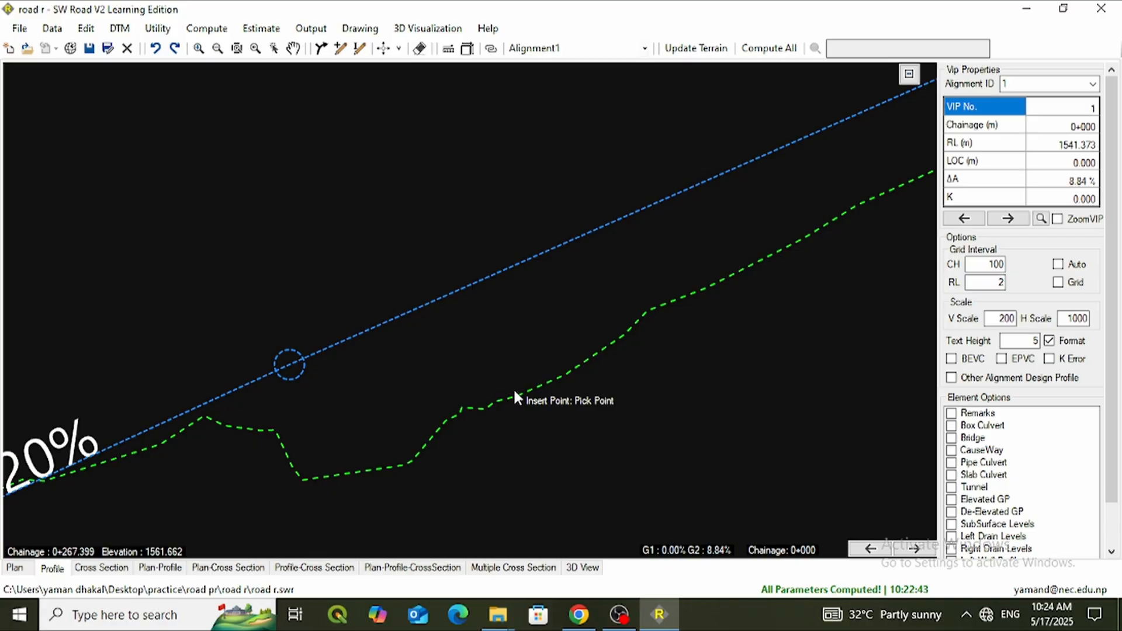
{"action": "left_click", "coordinate": [656, 310]}
{"action": "scroll", "coordinate": [613, 338], "scroll_direction": "down", "scroll_amount": 3}
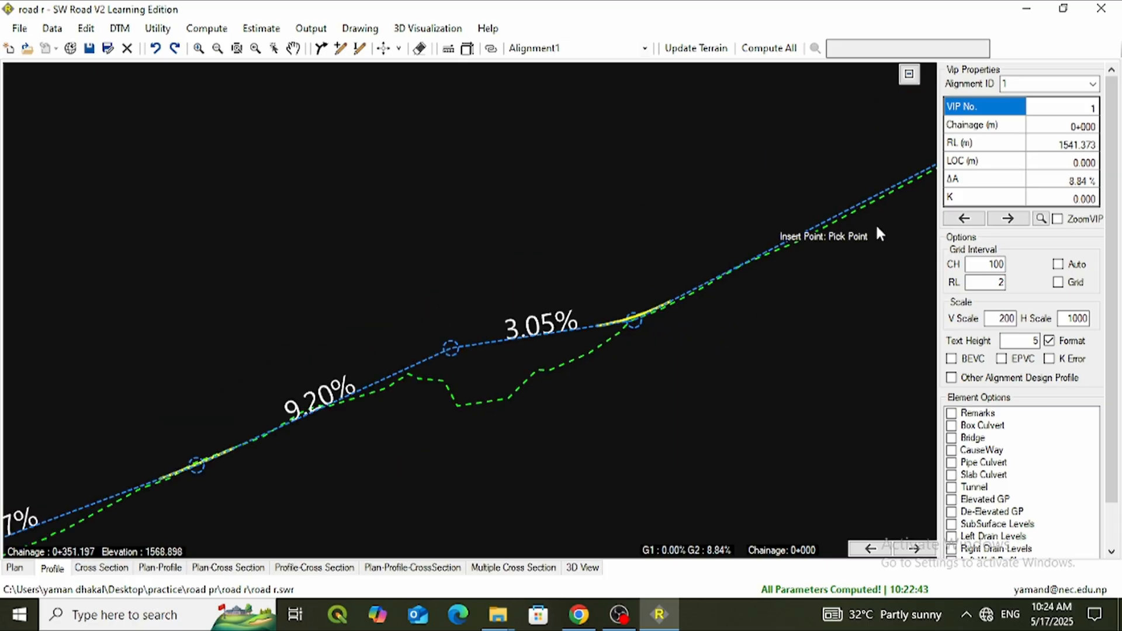
{"action": "left_click", "coordinate": [913, 182]}
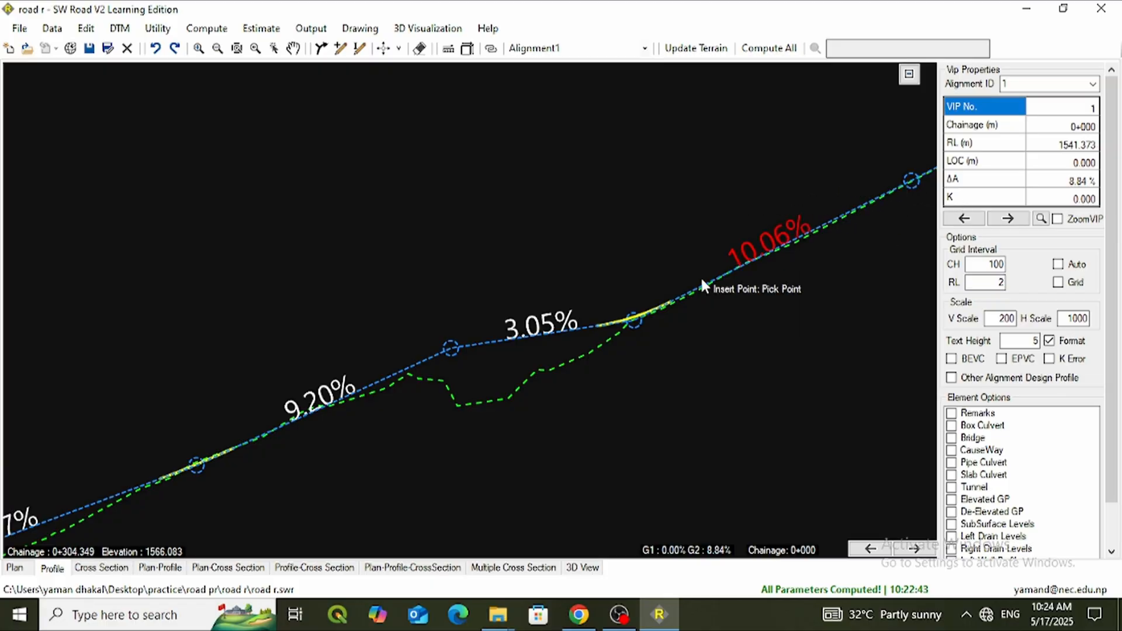
Step: Insert vertical intersection points near the end of the profile, at about chainage 0+415 and 0+456
{"action": "scroll", "coordinate": [602, 273], "scroll_direction": "down", "scroll_amount": 3}
{"action": "scroll", "coordinate": [626, 279], "scroll_direction": "down", "scroll_amount": 5}
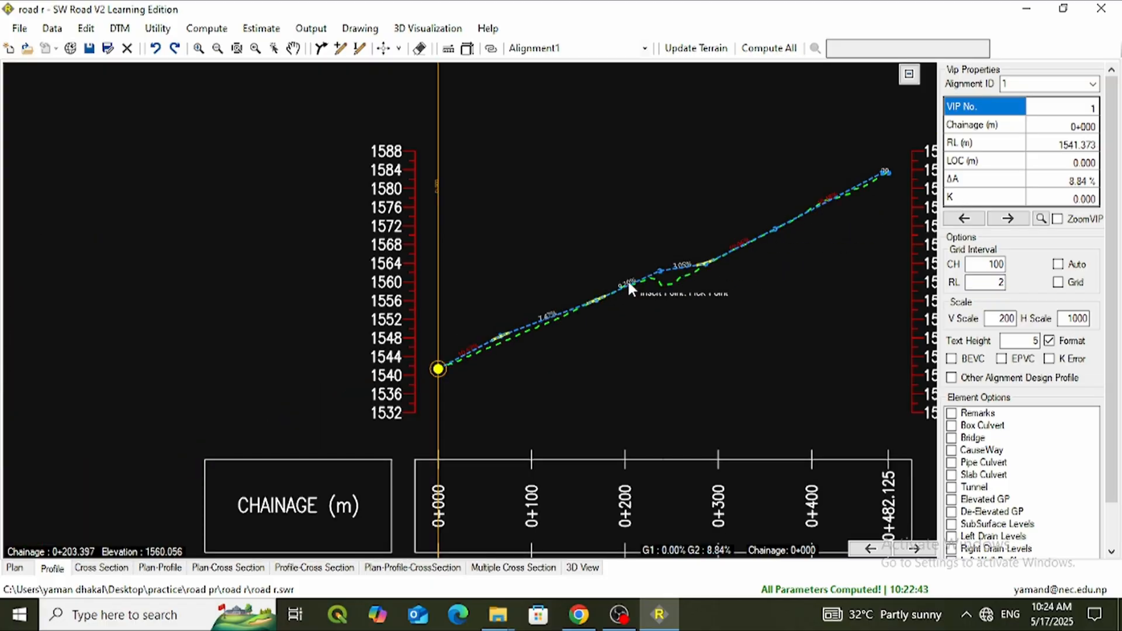
{"action": "scroll", "coordinate": [904, 163], "scroll_direction": "up", "scroll_amount": 5}
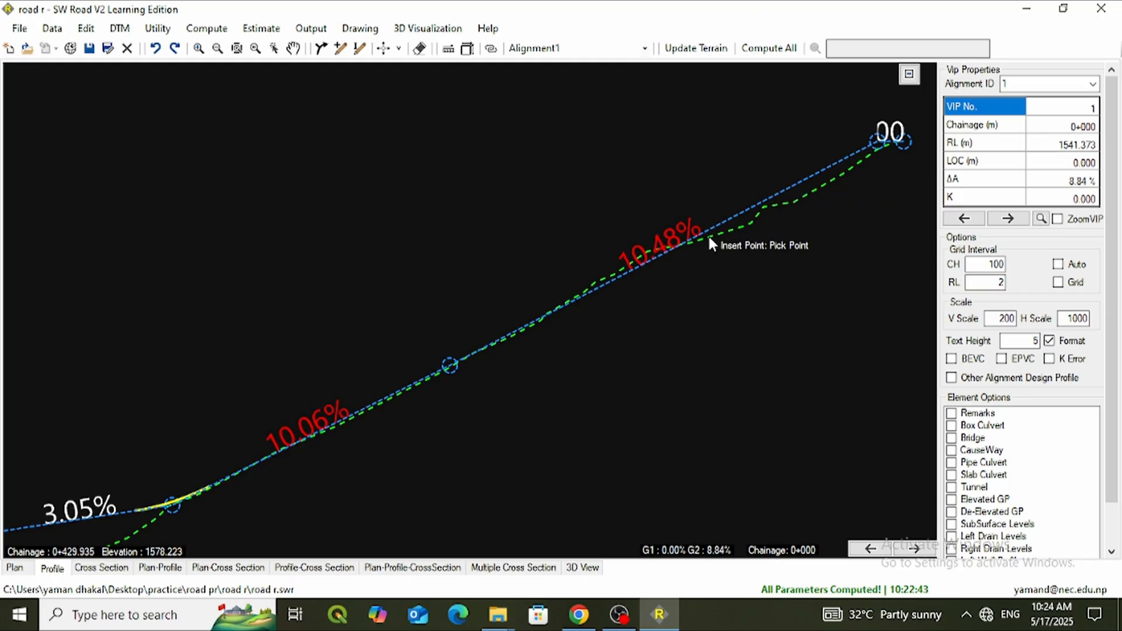
{"action": "left_click", "coordinate": [653, 251]}
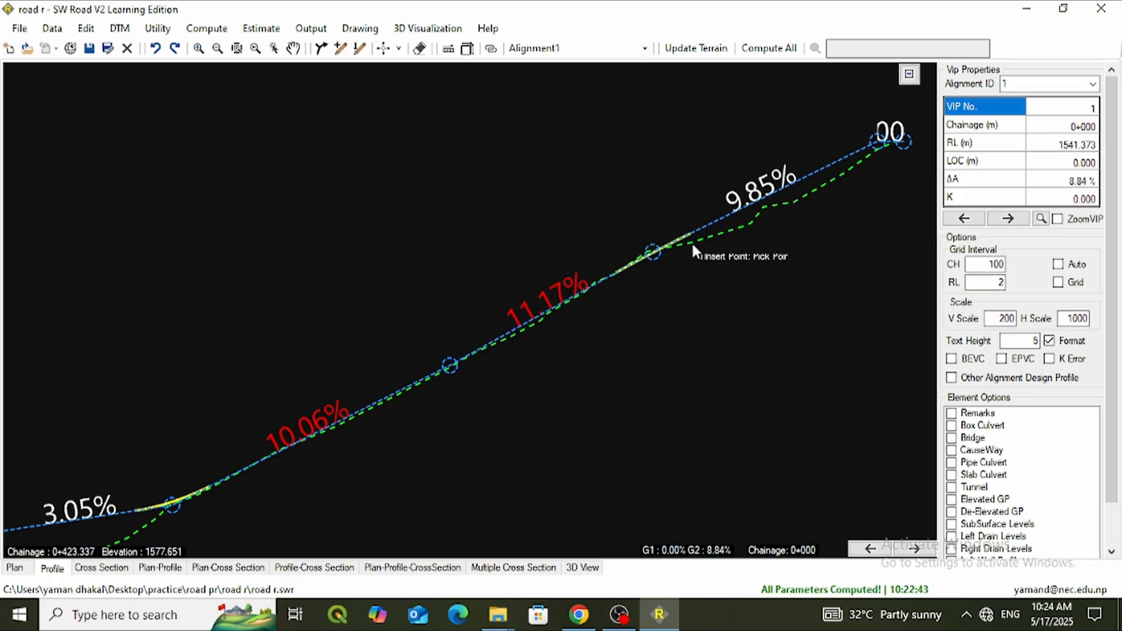
{"action": "left_click", "coordinate": [805, 197]}
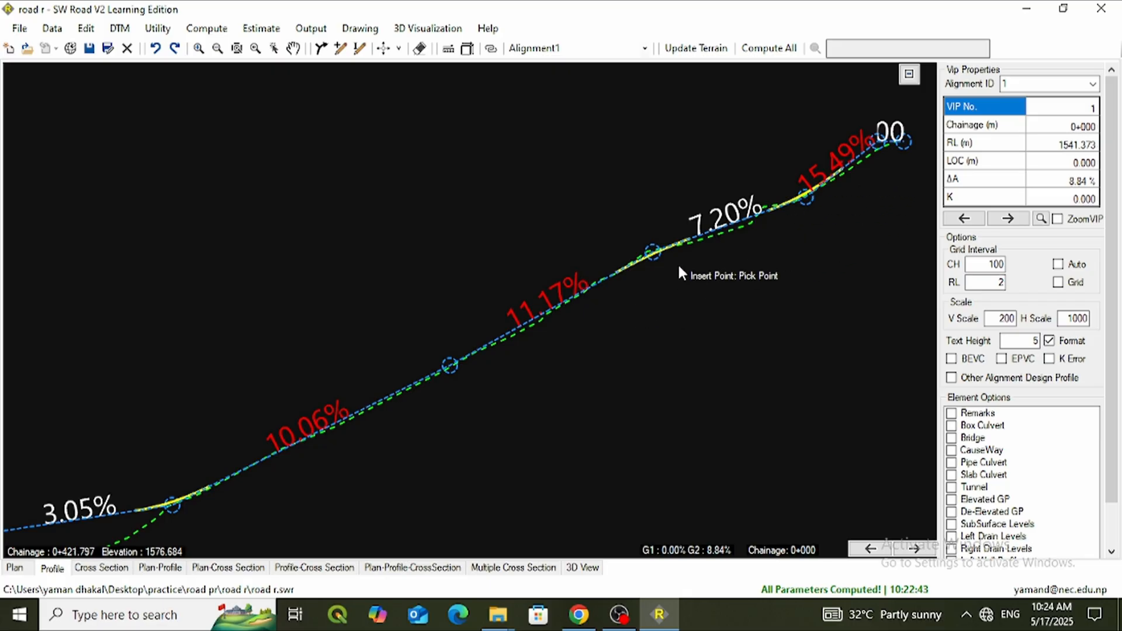
Step: Move vertical intersection point 2 down toward the ground line, to chainage 0+067.034 and RL 1547.256
{"action": "scroll", "coordinate": [585, 304], "scroll_direction": "down", "scroll_amount": 2}
{"action": "scroll", "coordinate": [333, 343], "scroll_direction": "down", "scroll_amount": 3}
{"action": "scroll", "coordinate": [340, 339], "scroll_direction": "up", "scroll_amount": 5}
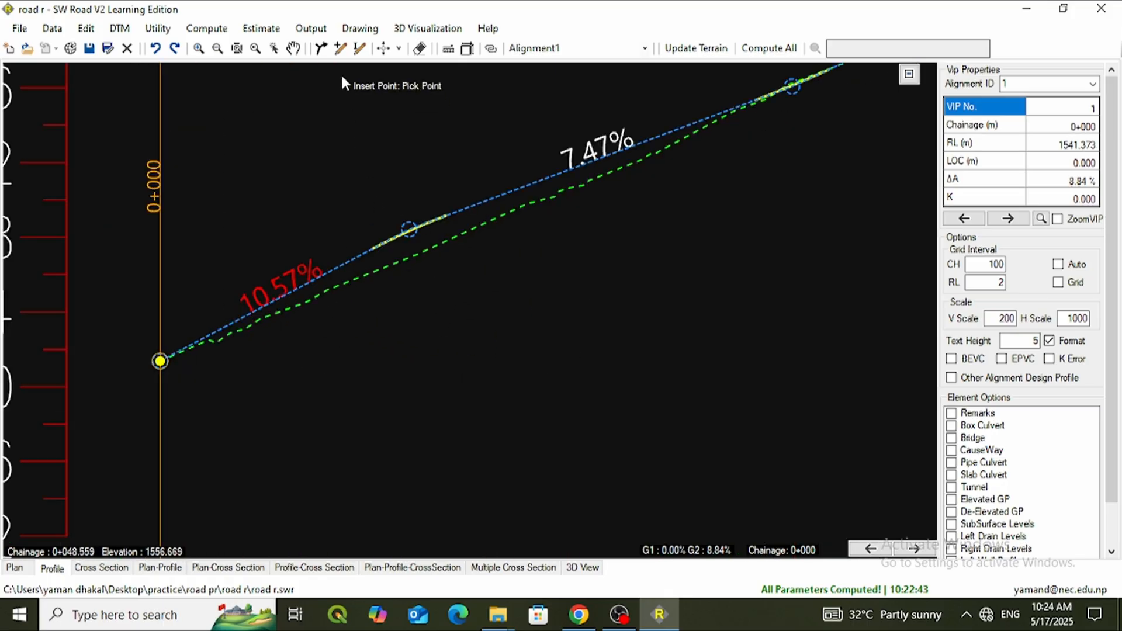
{"action": "left_click", "coordinate": [384, 48]}
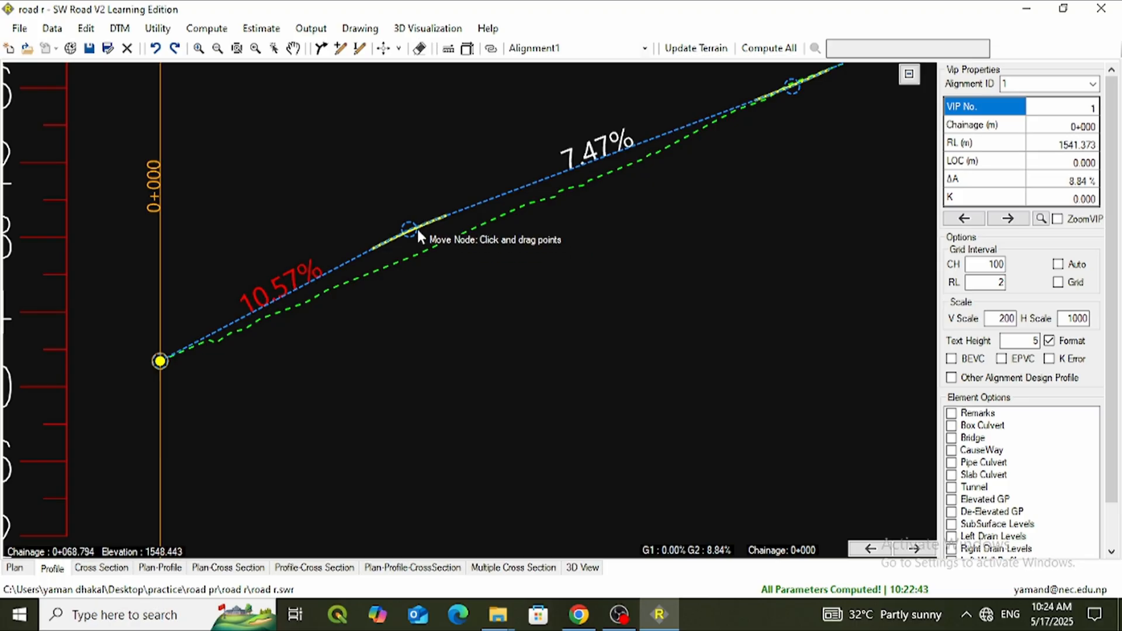
{"action": "left_click_drag", "start_coordinate": [406, 225], "coordinate": [410, 251]}
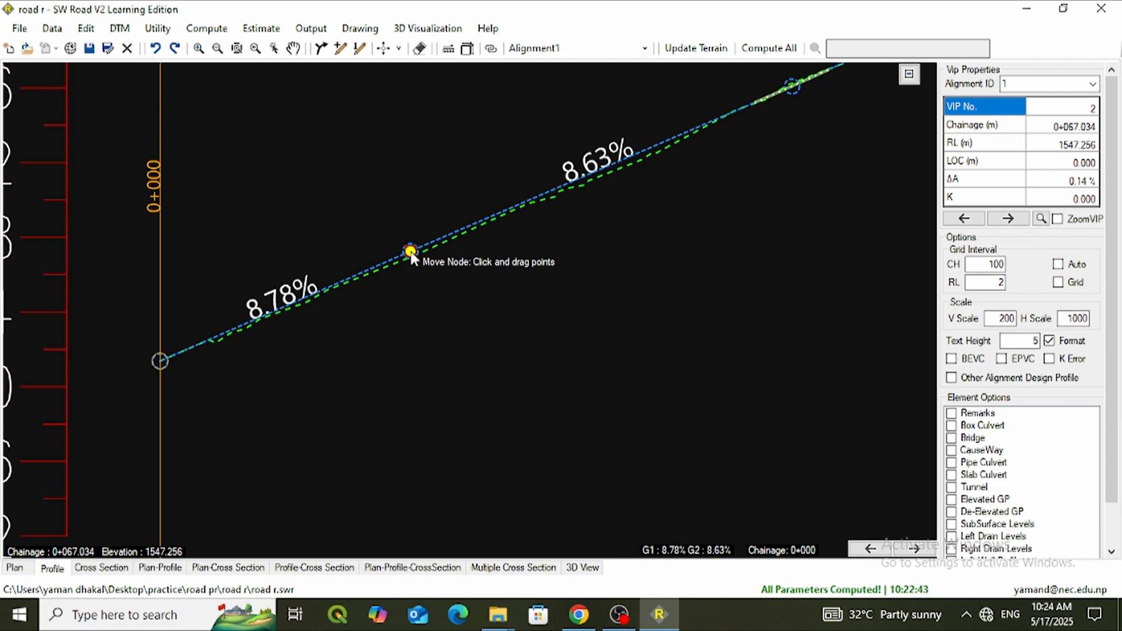
{"action": "scroll", "coordinate": [578, 227], "scroll_direction": "down", "scroll_amount": 3}
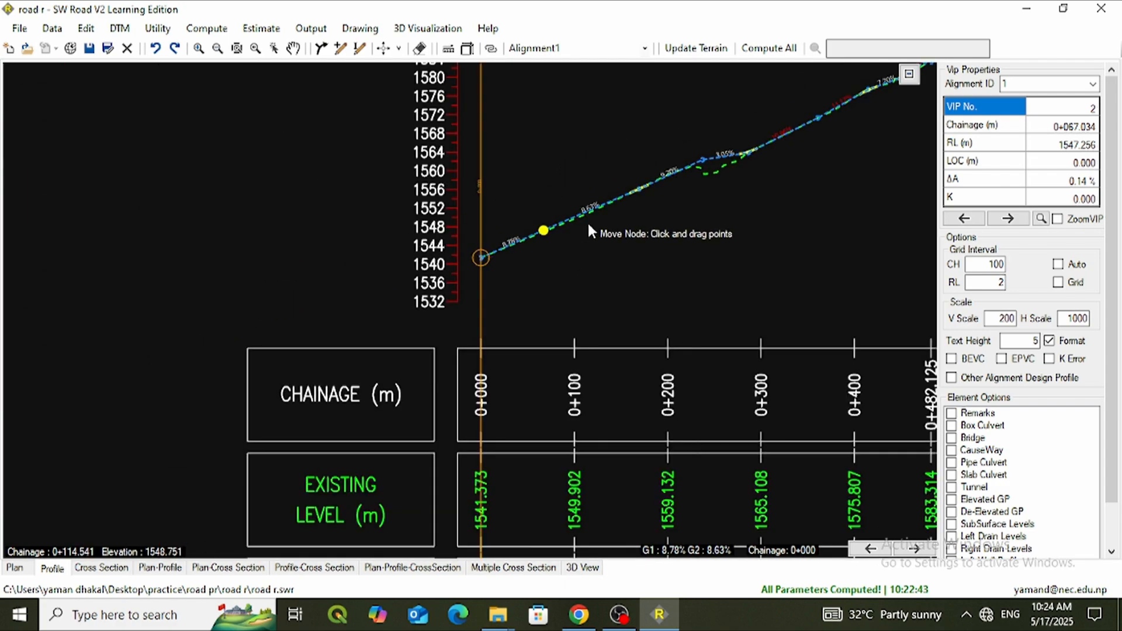
{"action": "scroll", "coordinate": [737, 165], "scroll_direction": "up", "scroll_amount": 3}
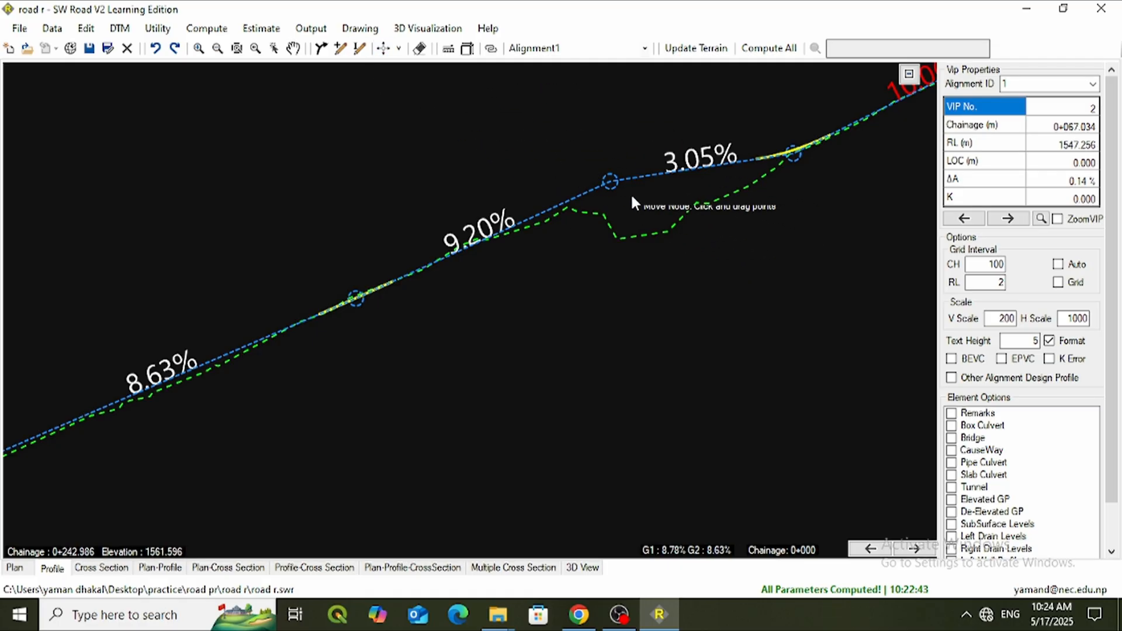
Step: Move vertical intersection point 4 to chainage 0+243.206, RL 1560.540, and point 6 to chainage 0+360.874, RL 1570.877
{"action": "left_click_drag", "start_coordinate": [611, 181], "coordinate": [632, 215]}
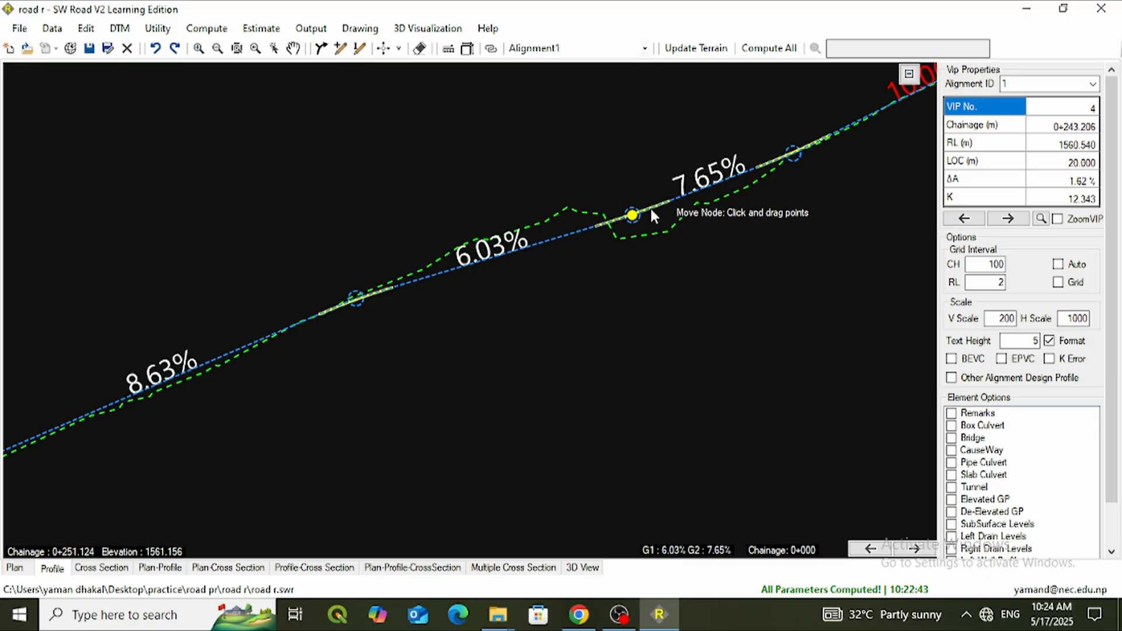
{"action": "scroll", "coordinate": [511, 248], "scroll_direction": "down", "scroll_amount": 2}
{"action": "scroll", "coordinate": [740, 166], "scroll_direction": "up", "scroll_amount": 2}
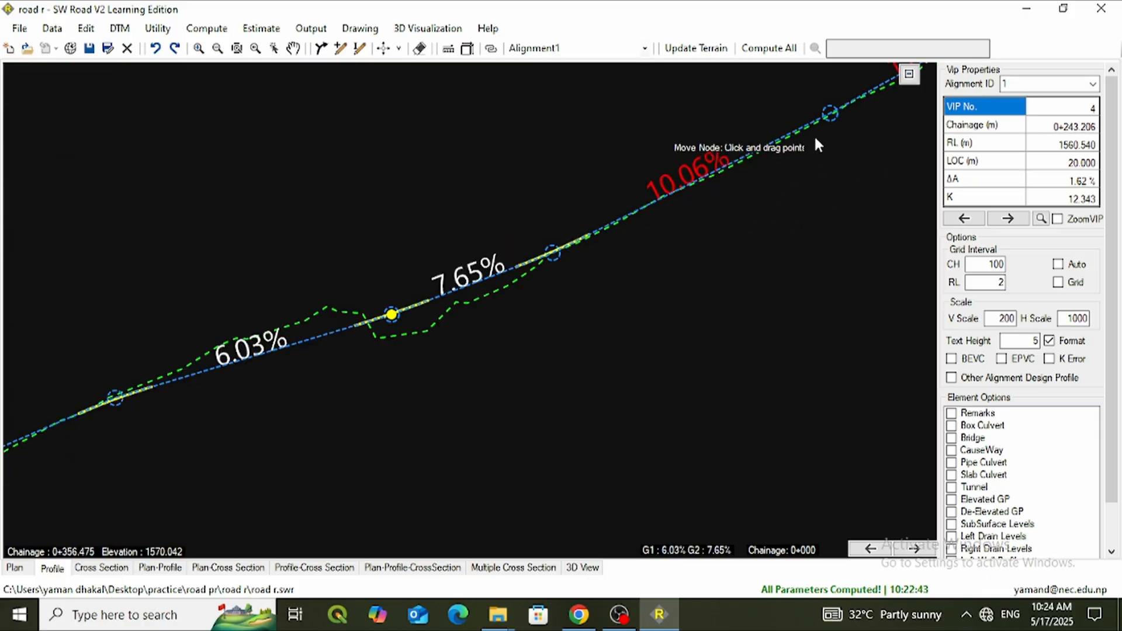
{"action": "left_click_drag", "start_coordinate": [830, 114], "coordinate": [829, 119]}
Step: Move vertical intersection point 7 to chainage 0+414.539, RL 1577.124, and point 8 to chainage 0+453.249, RL 1580.819
{"action": "scroll", "coordinate": [688, 191], "scroll_direction": "down", "scroll_amount": 2}
{"action": "scroll", "coordinate": [830, 100], "scroll_direction": "up", "scroll_amount": 2}
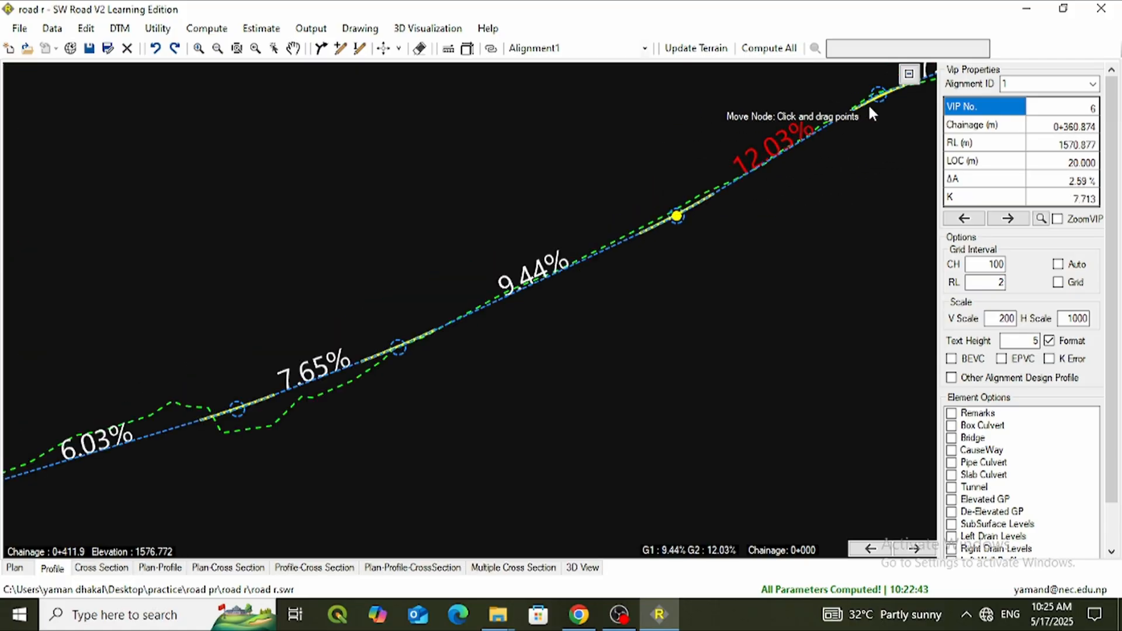
{"action": "left_click_drag", "start_coordinate": [875, 96], "coordinate": [867, 100]}
{"action": "scroll", "coordinate": [679, 187], "scroll_direction": "down", "scroll_amount": 2}
{"action": "scroll", "coordinate": [769, 159], "scroll_direction": "up", "scroll_amount": 2}
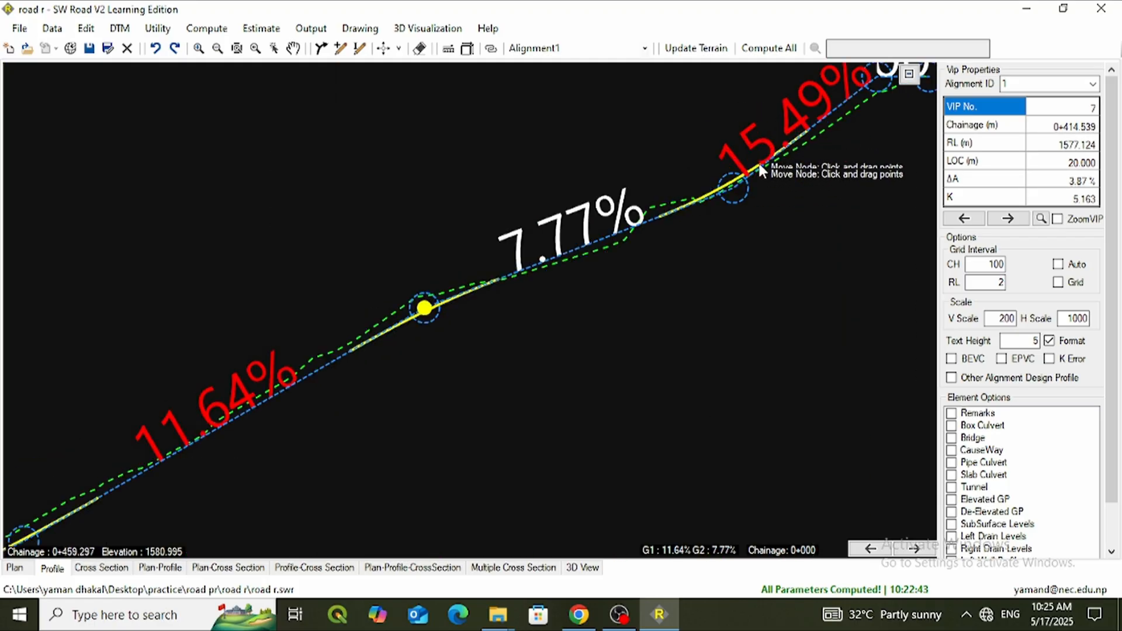
{"action": "left_click_drag", "start_coordinate": [737, 188], "coordinate": [713, 169]}
Step: Delete vertical intersection point 9 near the profile's end after trying it at chainage 0+473.263, RL 1582.886
{"action": "scroll", "coordinate": [619, 237], "scroll_direction": "down", "scroll_amount": 5}
{"action": "scroll", "coordinate": [707, 199], "scroll_direction": "up", "scroll_amount": 3}
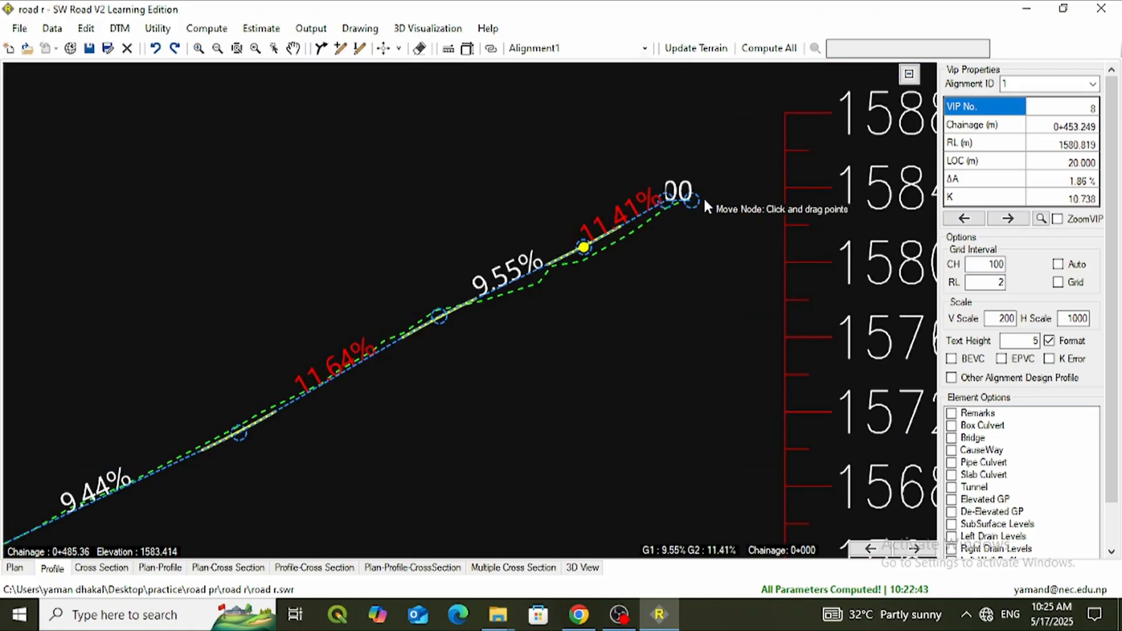
{"action": "scroll", "coordinate": [703, 196], "scroll_direction": "up", "scroll_amount": 2}
{"action": "left_click_drag", "start_coordinate": [625, 204], "coordinate": [629, 233]}
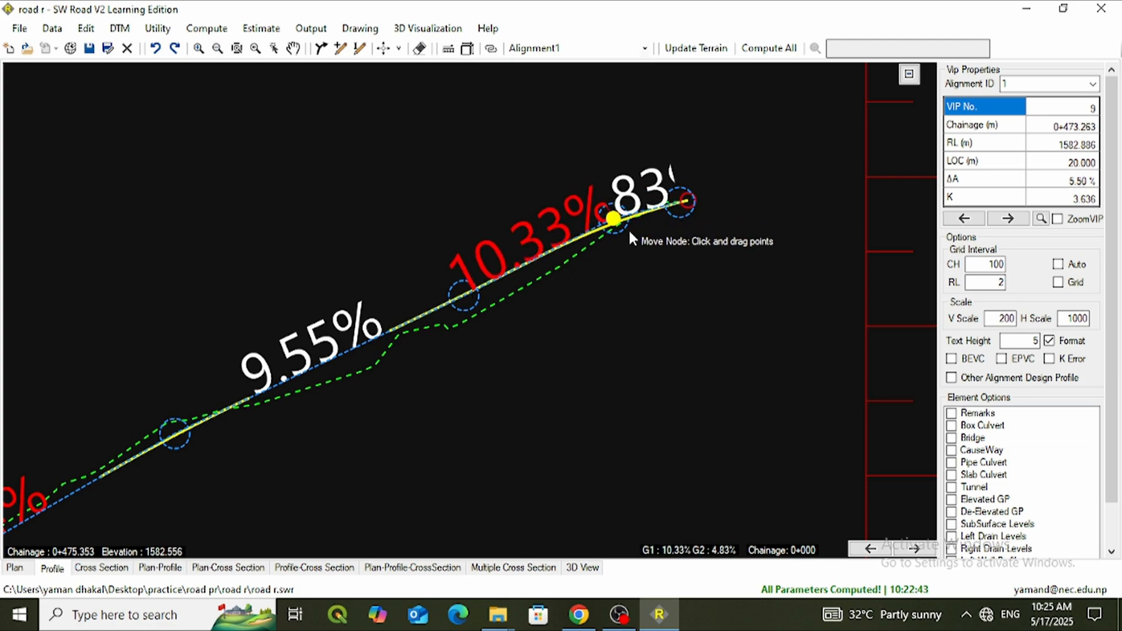
{"action": "left_click", "coordinate": [420, 49]}
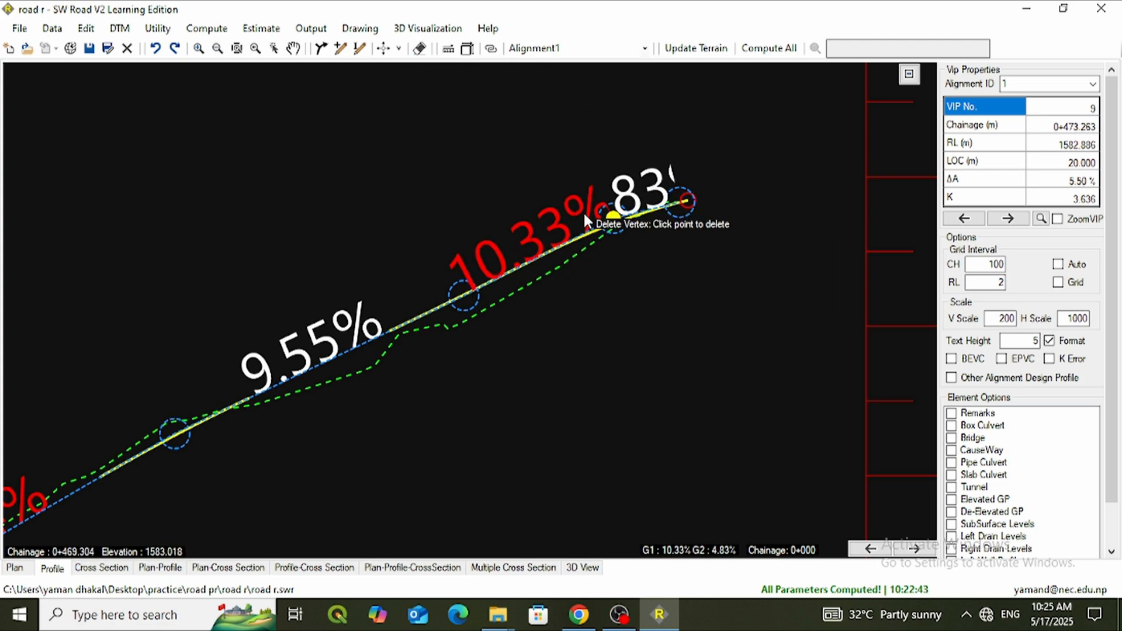
{"action": "left_click", "coordinate": [611, 231]}
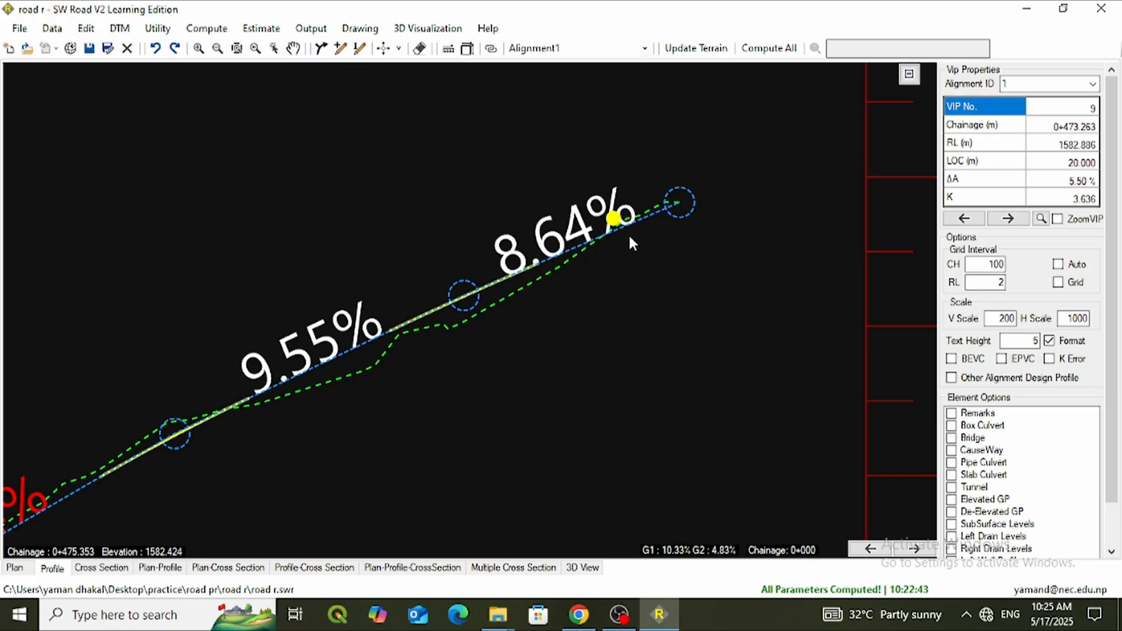
Step: Fine-tune vertical intersection points 7 and 6 to chainage 0+411.928, RL 1576.926, and chainage 0+362.221, RL 1571.163, respectively
{"action": "scroll", "coordinate": [596, 287], "scroll_direction": "down", "scroll_amount": 2}
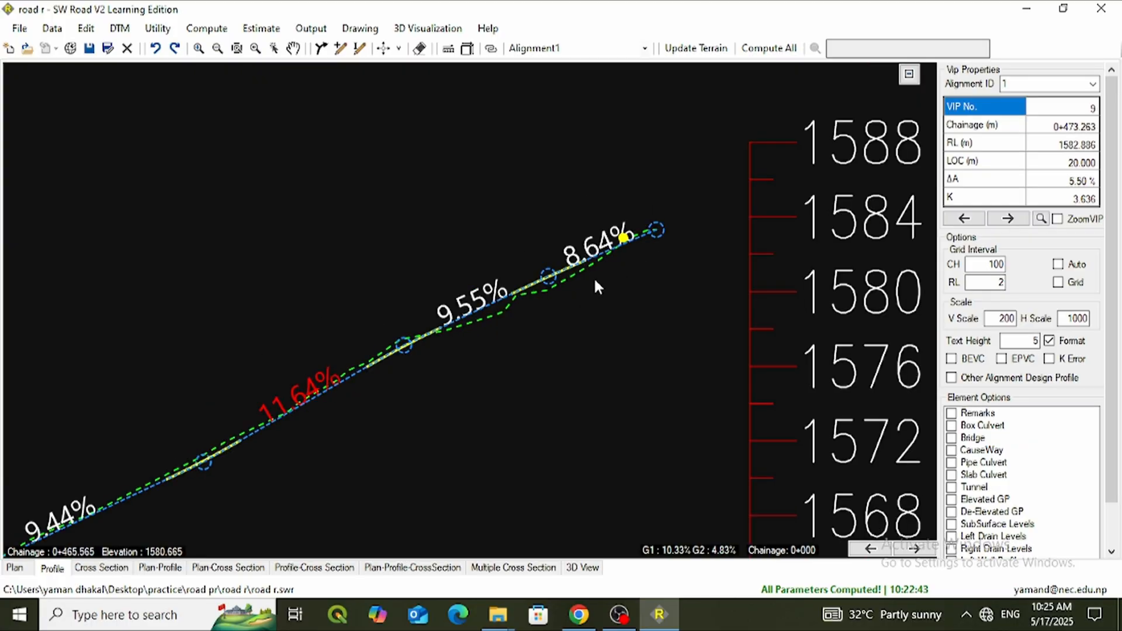
{"action": "scroll", "coordinate": [633, 217], "scroll_direction": "up", "scroll_amount": 3}
{"action": "scroll", "coordinate": [602, 336], "scroll_direction": "up", "scroll_amount": 3}
{"action": "scroll", "coordinate": [602, 331], "scroll_direction": "down", "scroll_amount": 3}
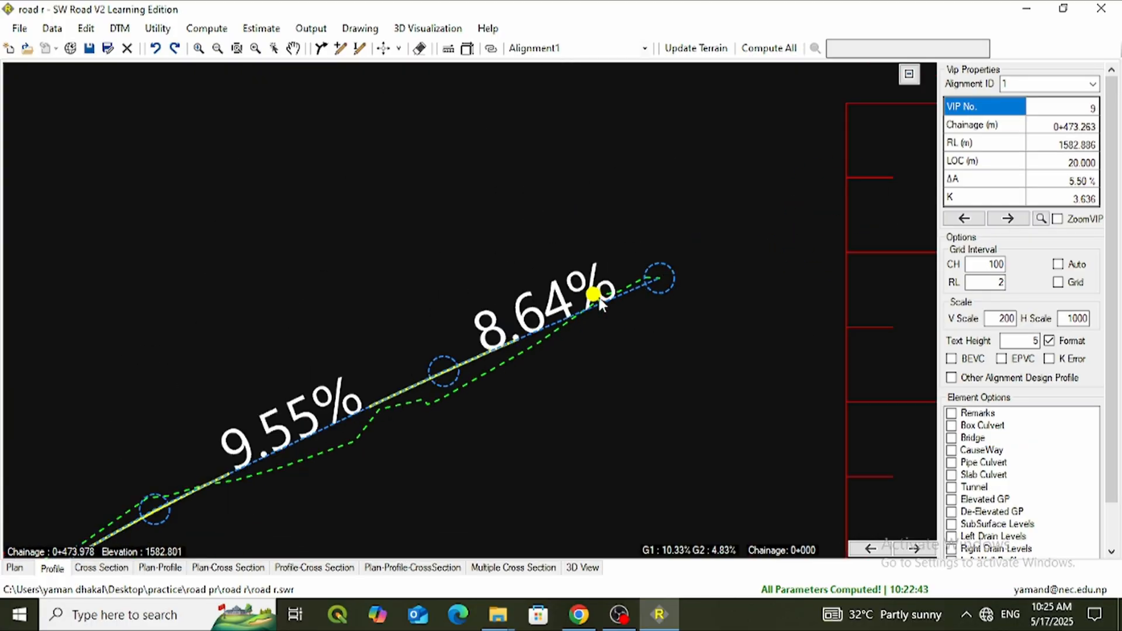
{"action": "scroll", "coordinate": [403, 385], "scroll_direction": "down", "scroll_amount": 2}
{"action": "scroll", "coordinate": [257, 445], "scroll_direction": "up", "scroll_amount": 4}
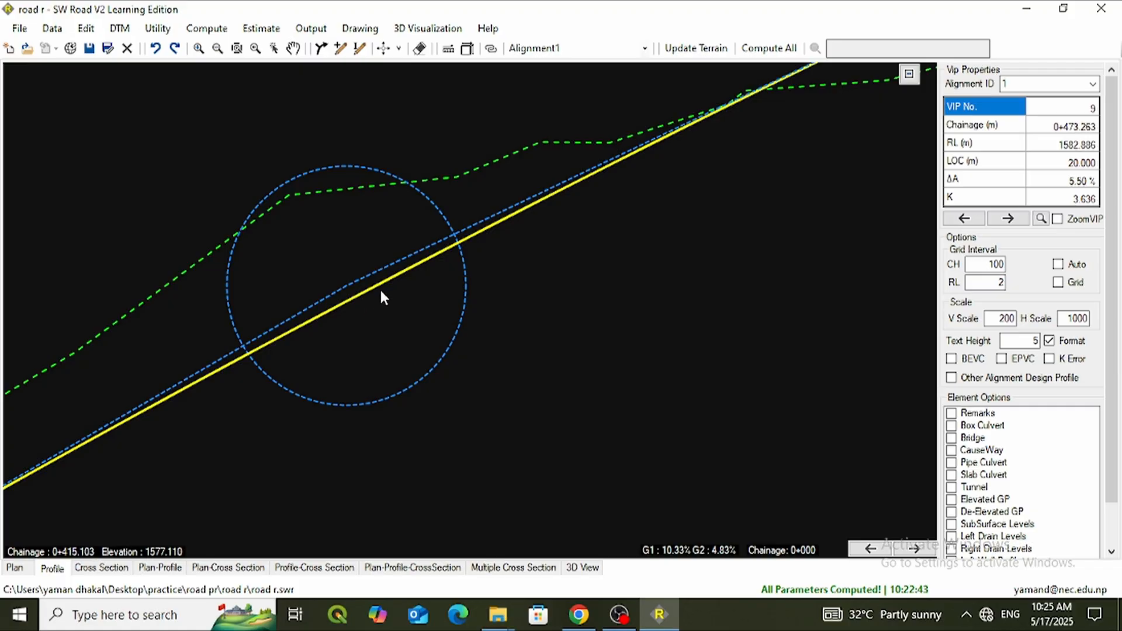
{"action": "scroll", "coordinate": [386, 291], "scroll_direction": "down", "scroll_amount": 3}
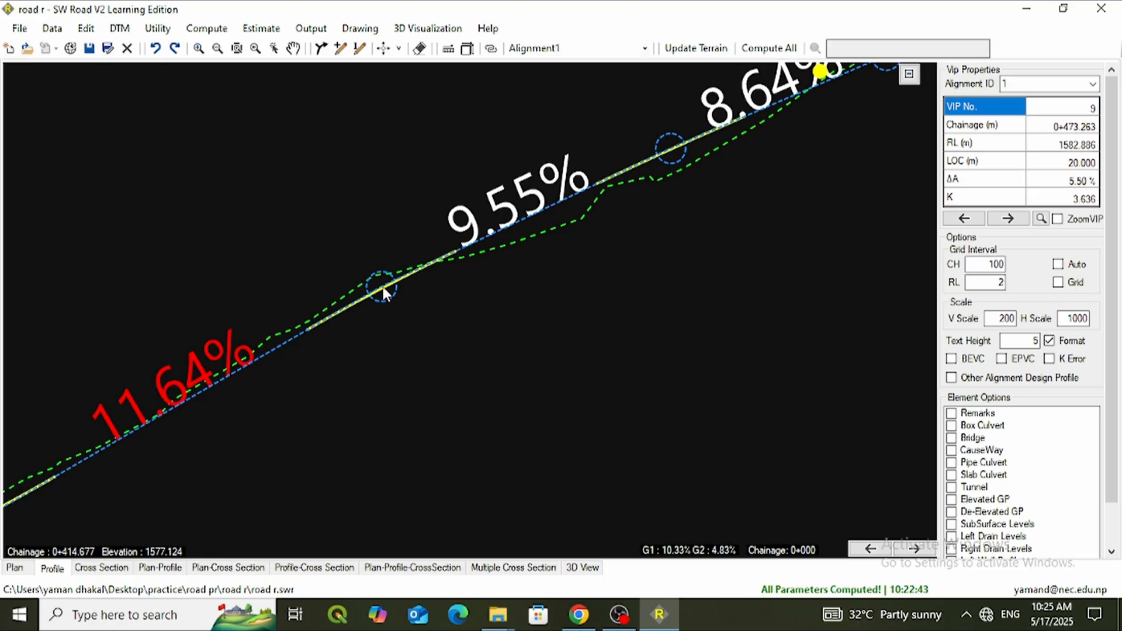
{"action": "left_click", "coordinate": [382, 48]}
{"action": "left_click_drag", "start_coordinate": [374, 285], "coordinate": [366, 299]}
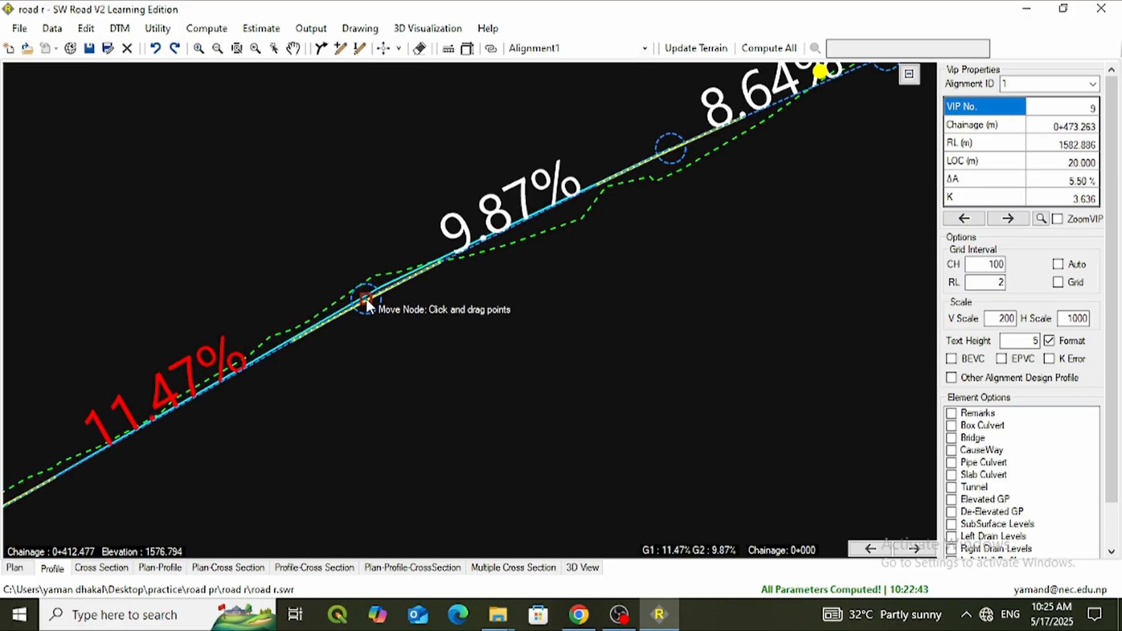
{"action": "scroll", "coordinate": [481, 264], "scroll_direction": "down", "scroll_amount": 2}
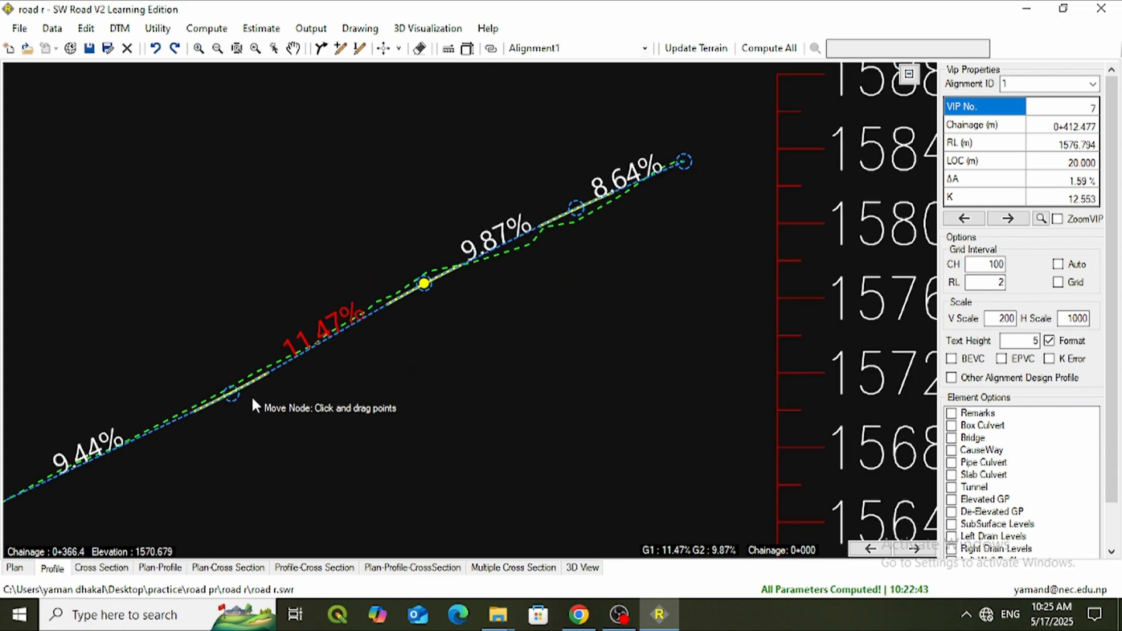
{"action": "left_click_drag", "start_coordinate": [230, 390], "coordinate": [237, 388]}
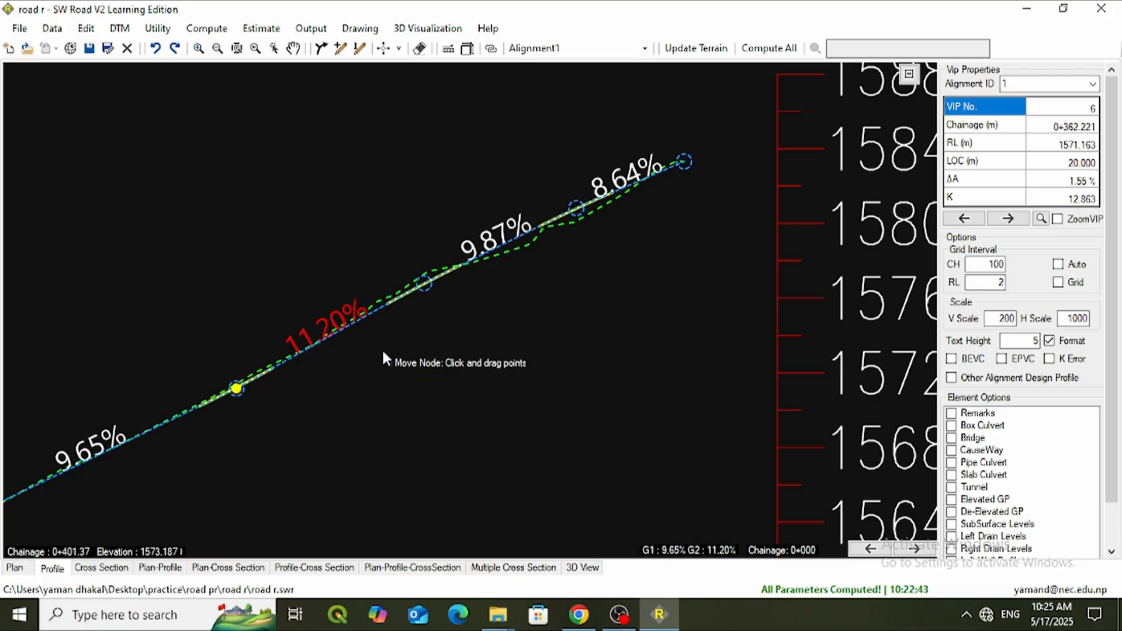
{"action": "left_click_drag", "start_coordinate": [422, 284], "coordinate": [422, 281]}
{"action": "scroll", "coordinate": [644, 296], "scroll_direction": "down", "scroll_amount": 5}
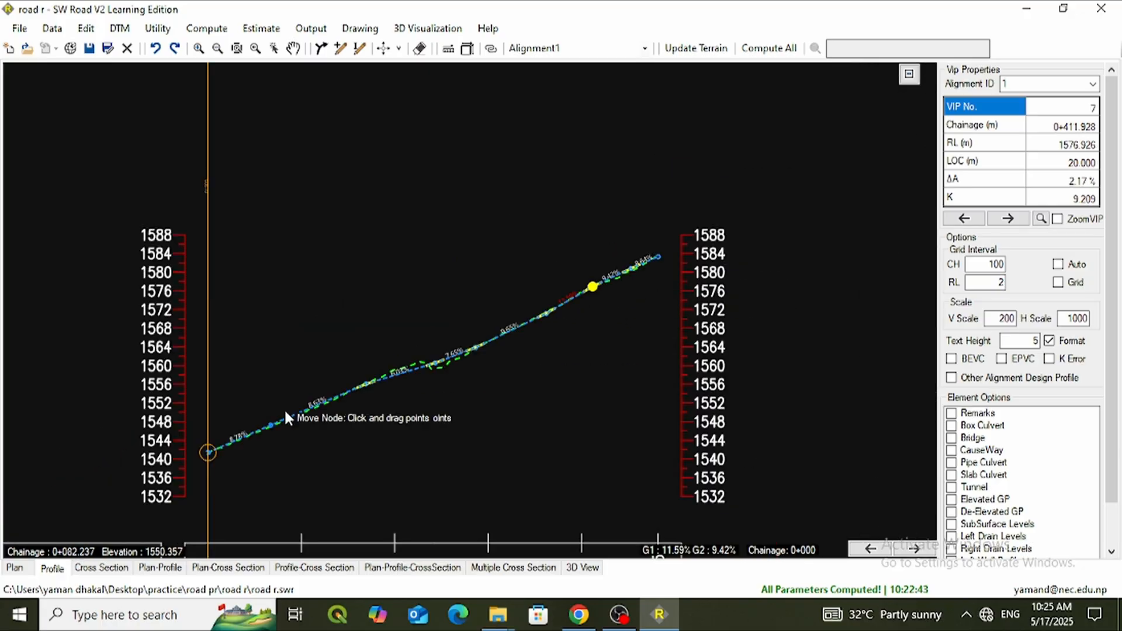
Step: Update the terrain for the revised profile and open the cross section at chainage 0+000 to inspect its pavement and cut lines
{"action": "left_click", "coordinate": [688, 49]}
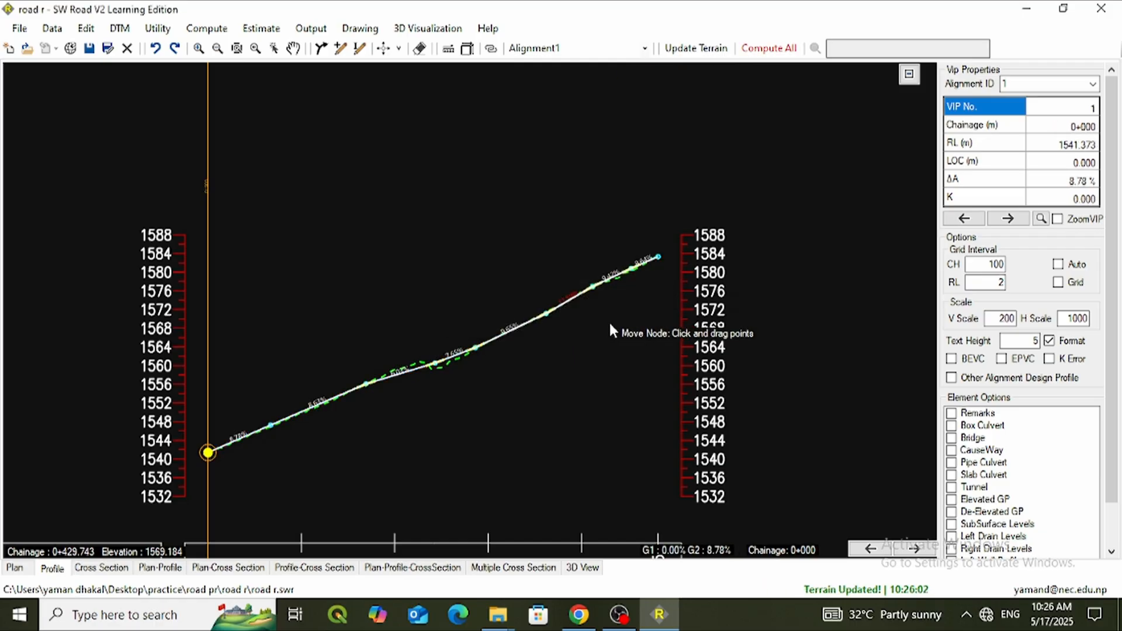
{"action": "left_click", "coordinate": [101, 568]}
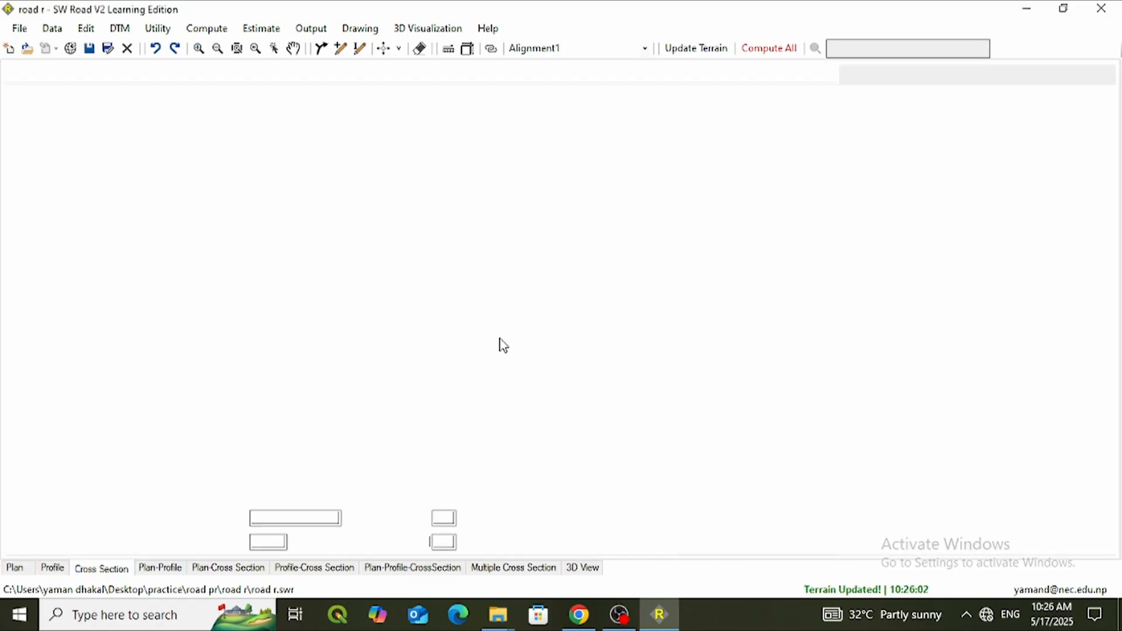
{"action": "scroll", "coordinate": [457, 330], "scroll_direction": "up", "scroll_amount": 3}
{"action": "scroll", "coordinate": [460, 335], "scroll_direction": "down", "scroll_amount": 2}
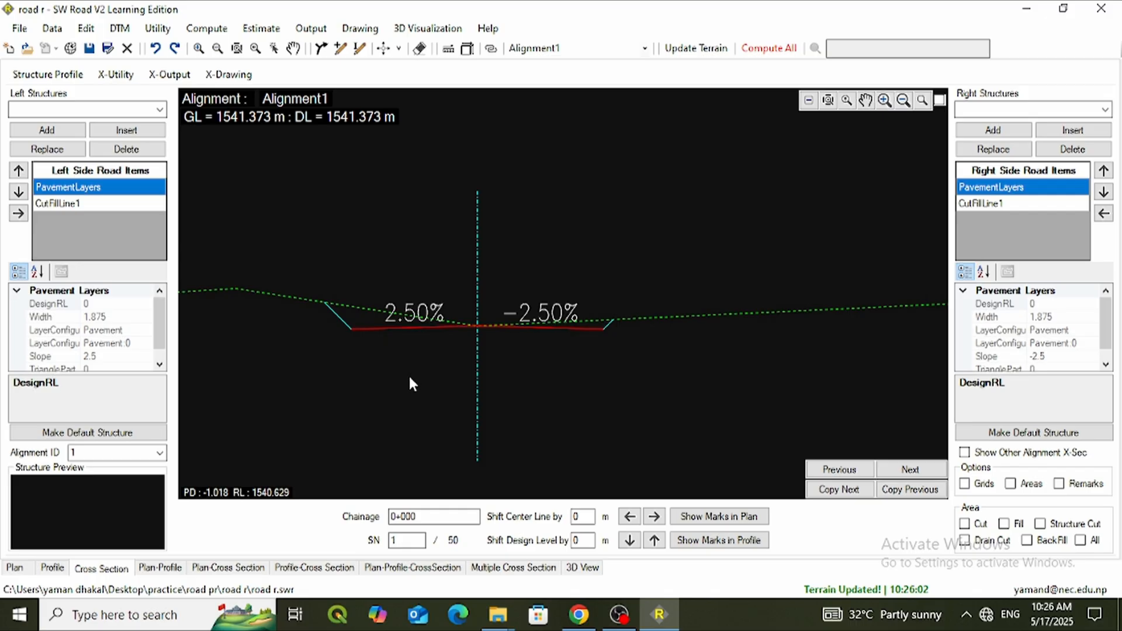
{"action": "scroll", "coordinate": [416, 353], "scroll_direction": "down", "scroll_amount": 3}
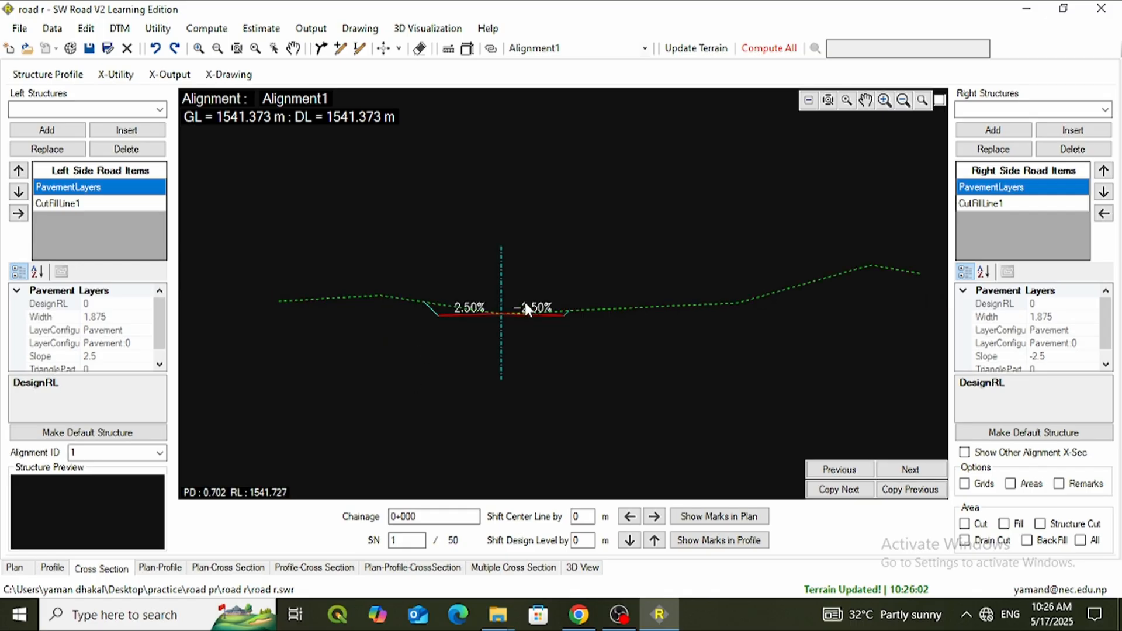
{"action": "scroll", "coordinate": [478, 343], "scroll_direction": "up", "scroll_amount": 5}
{"action": "scroll", "coordinate": [517, 342], "scroll_direction": "down", "scroll_amount": 4}
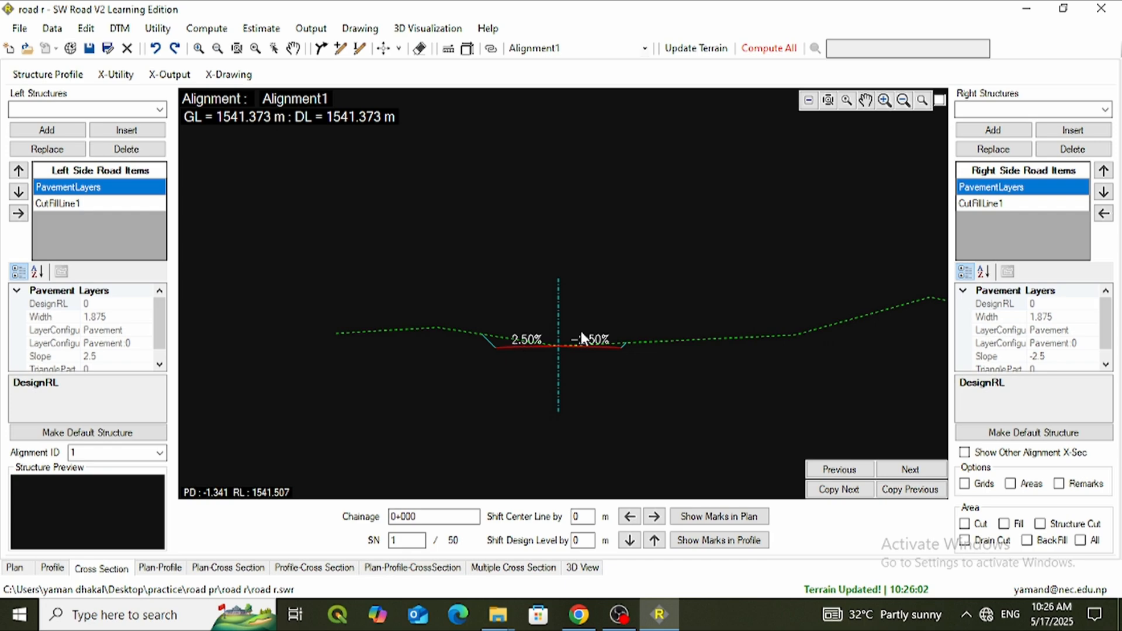
Step: Compute all road parameters and check the recomputed cross section at chainage 0+000, including its left cut slope
{"action": "left_click", "coordinate": [769, 48]}
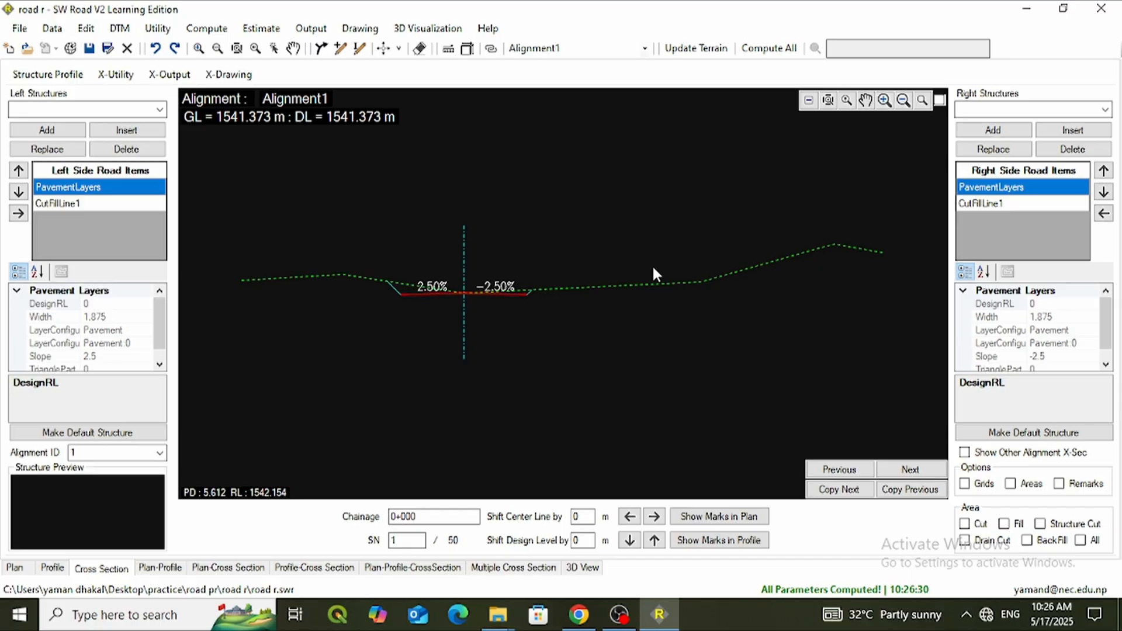
{"action": "scroll", "coordinate": [529, 289], "scroll_direction": "up", "scroll_amount": 5}
{"action": "scroll", "coordinate": [562, 303], "scroll_direction": "down", "scroll_amount": 5}
{"action": "scroll", "coordinate": [450, 293], "scroll_direction": "up", "scroll_amount": 3}
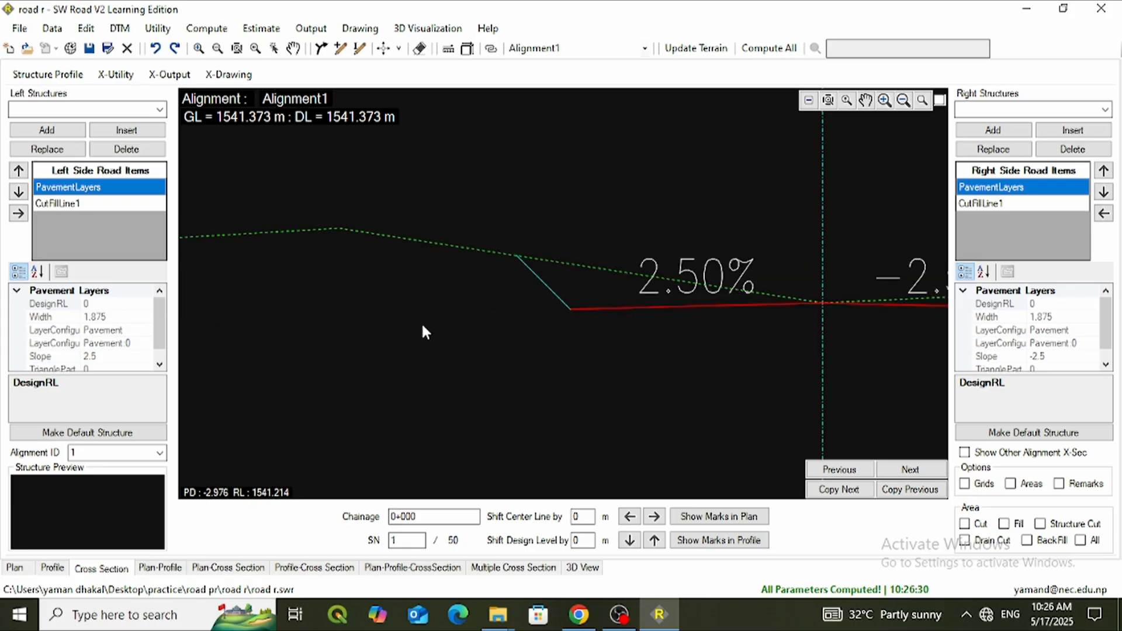
{"action": "scroll", "coordinate": [424, 327], "scroll_direction": "down", "scroll_amount": 2}
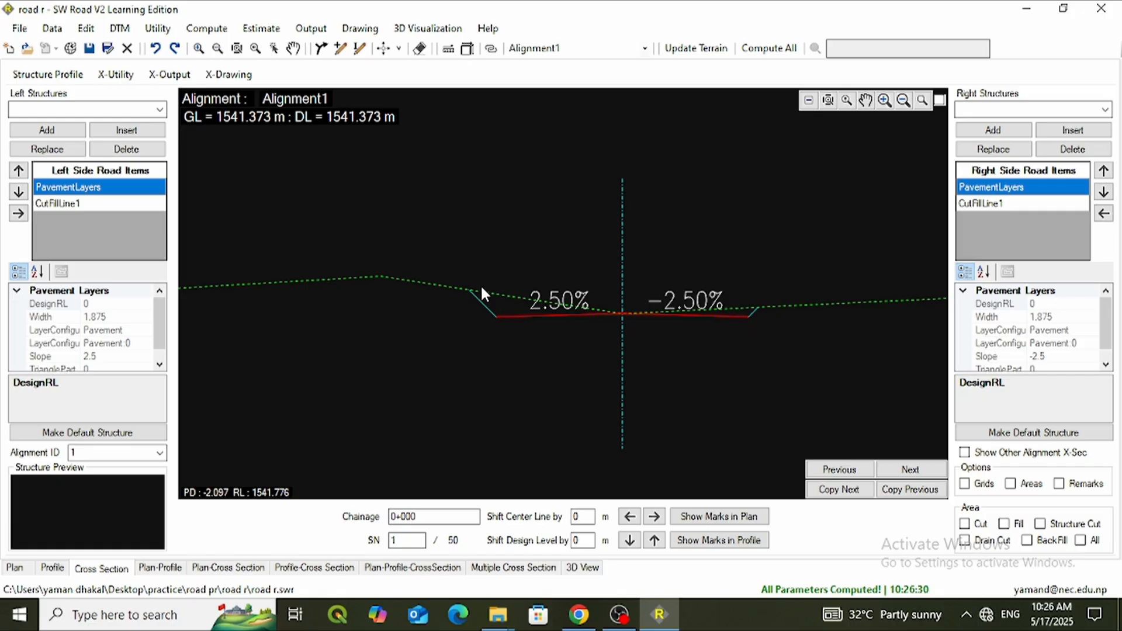